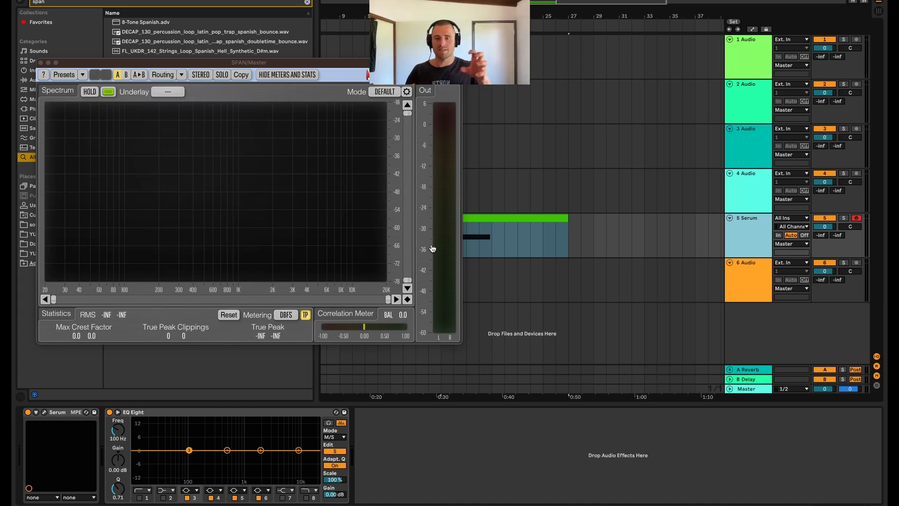
- Play the Serum clip to view its spectrum in SPAN, and open the Serum instrument
{"action": "key", "text": "space"}
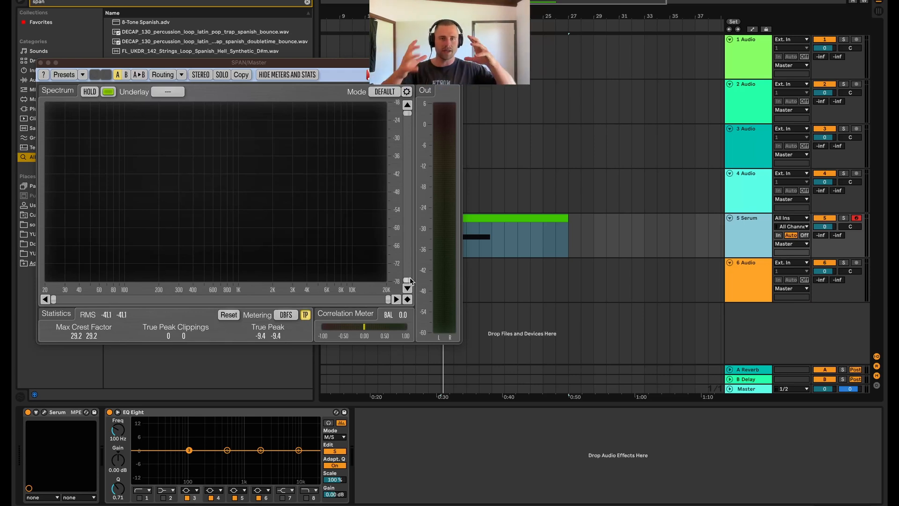
{"action": "key", "text": "space"}
{"action": "key", "text": "space"}
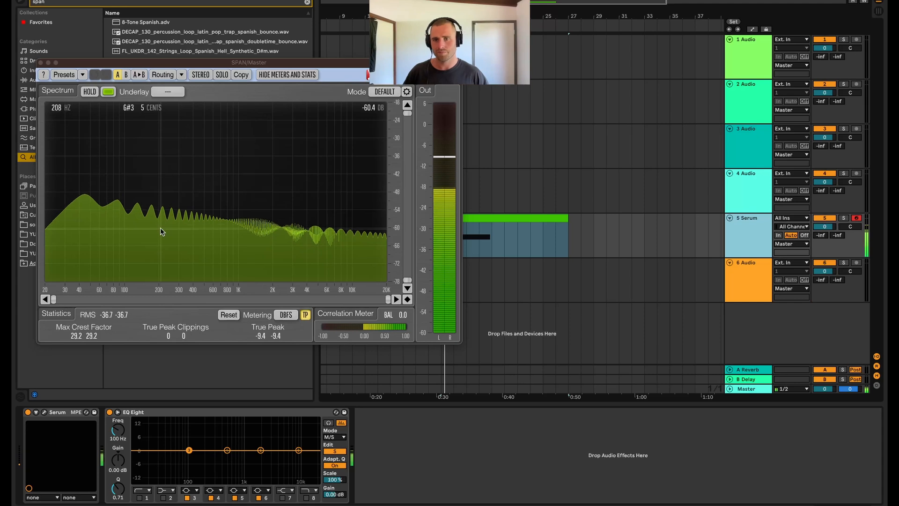
{"action": "left_click", "coordinate": [45, 412]}
{"action": "key", "text": "space"}
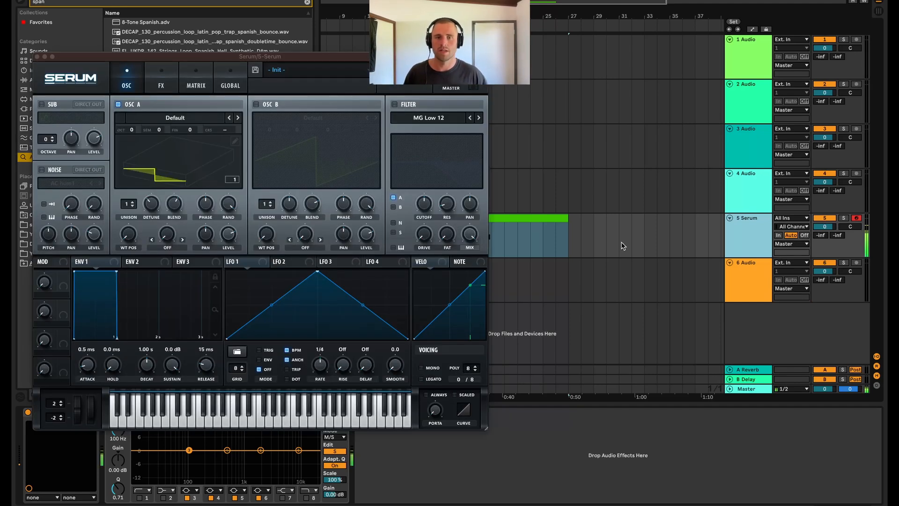
- Open the Serum track's MIDI clip and close the synth window to examine the clip's note
{"action": "double_click", "coordinate": [522, 226]}
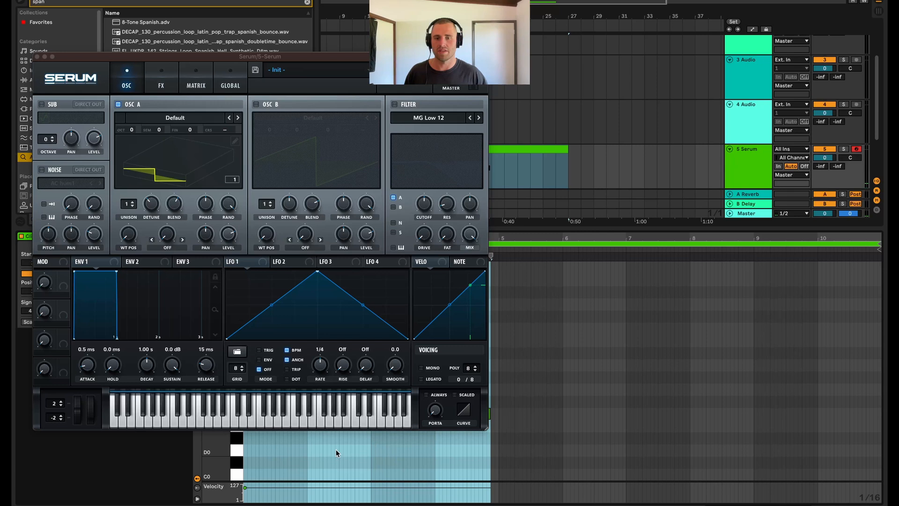
{"action": "left_click", "coordinate": [39, 56]}
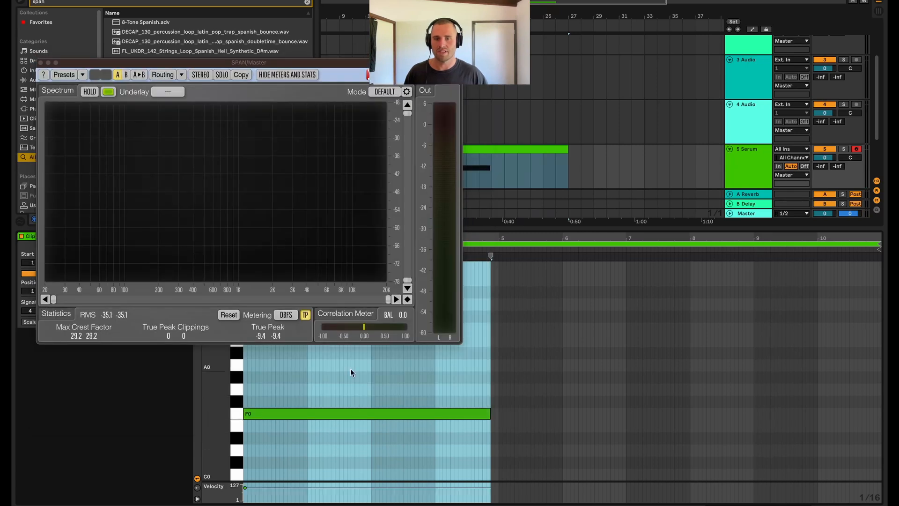
{"action": "left_click", "coordinate": [479, 154]}
{"action": "double_click", "coordinate": [482, 150]}
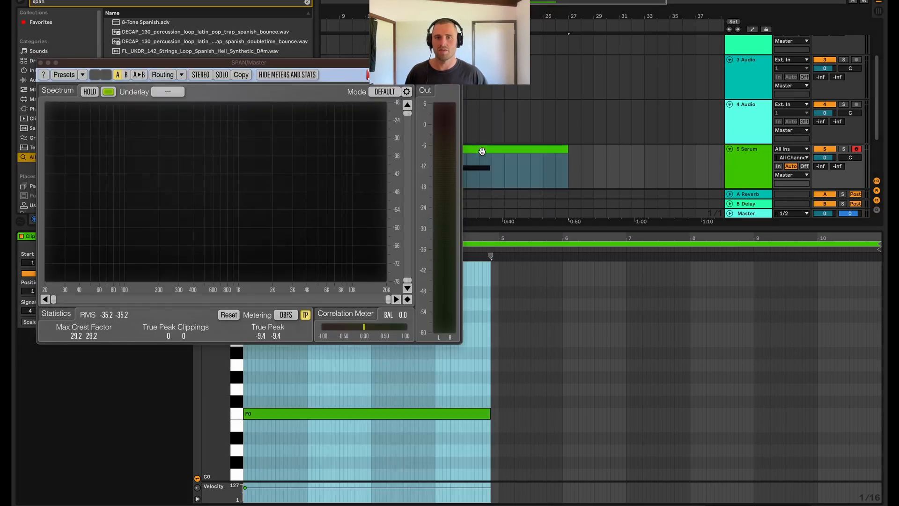
- Reopen Serum from its track, open SPAN from the Master track, and rearrange both plugin windows
{"action": "left_click", "coordinate": [730, 160]}
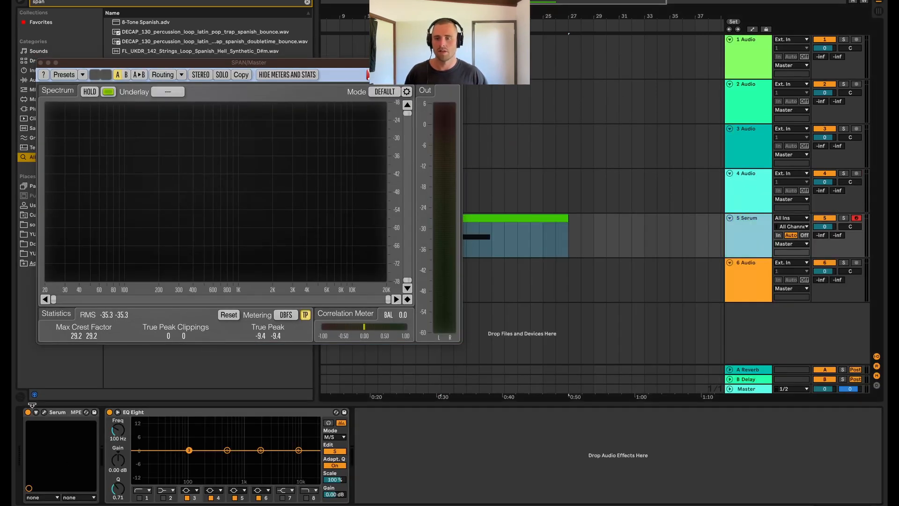
{"action": "left_click", "coordinate": [45, 413]}
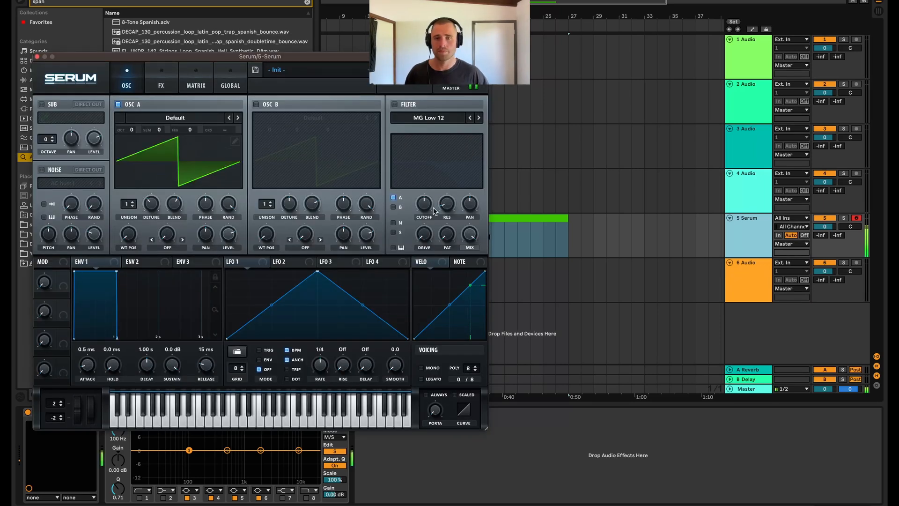
{"action": "left_click", "coordinate": [750, 391]}
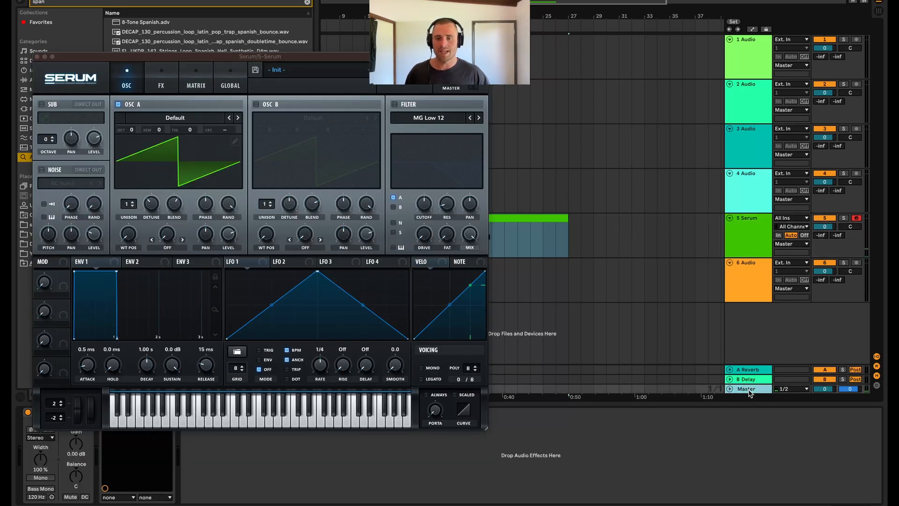
{"action": "left_click_drag", "start_coordinate": [189, 56], "coordinate": [195, 21]}
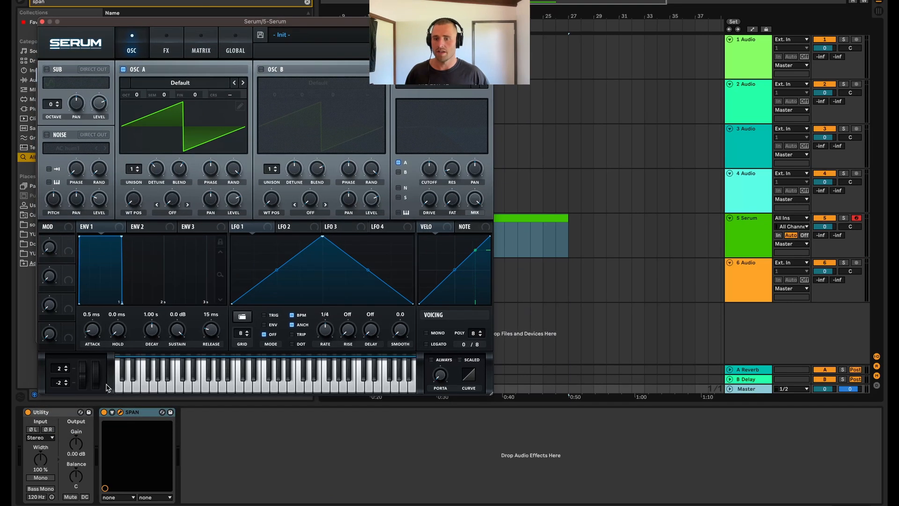
{"action": "left_click", "coordinate": [121, 413]}
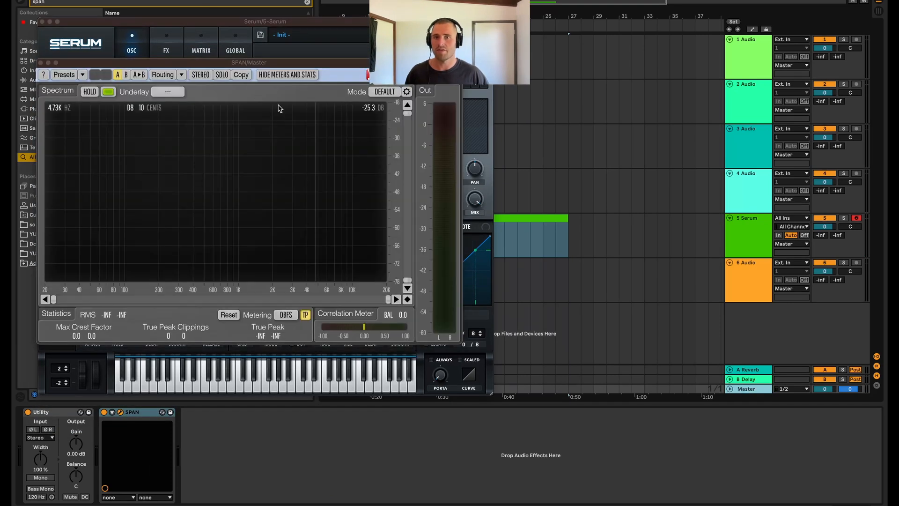
{"action": "left_click_drag", "start_coordinate": [266, 64], "coordinate": [422, 136]}
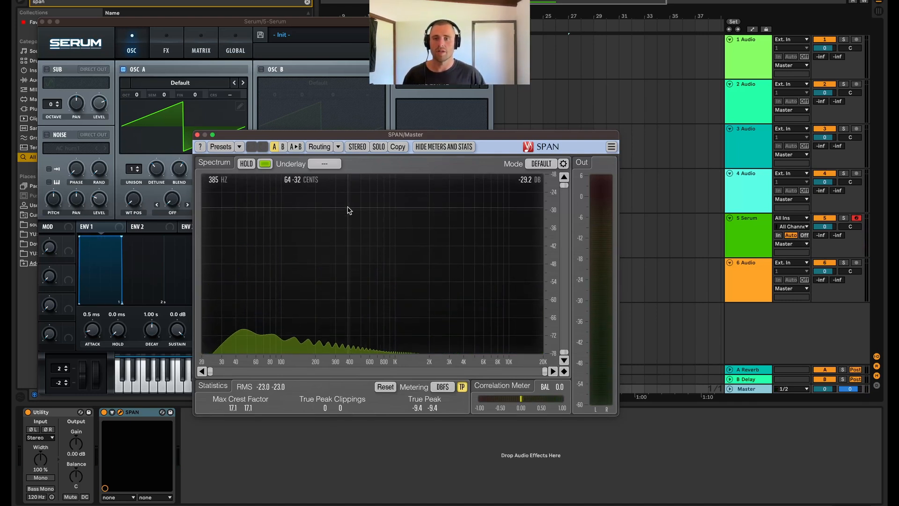
- Set SPAN's routing to Mid-Side Stereo and underlay the Side channel on the spectrum
{"action": "left_click", "coordinate": [337, 147]}
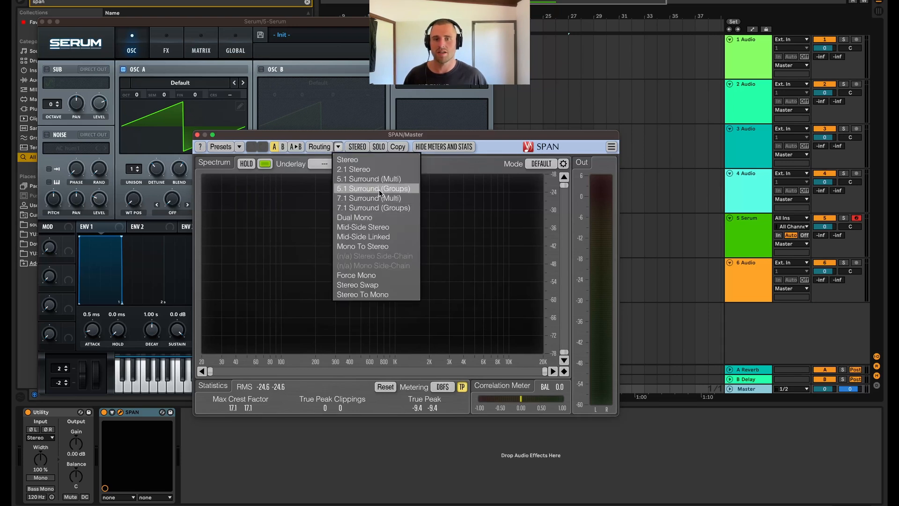
{"action": "left_click", "coordinate": [373, 227]}
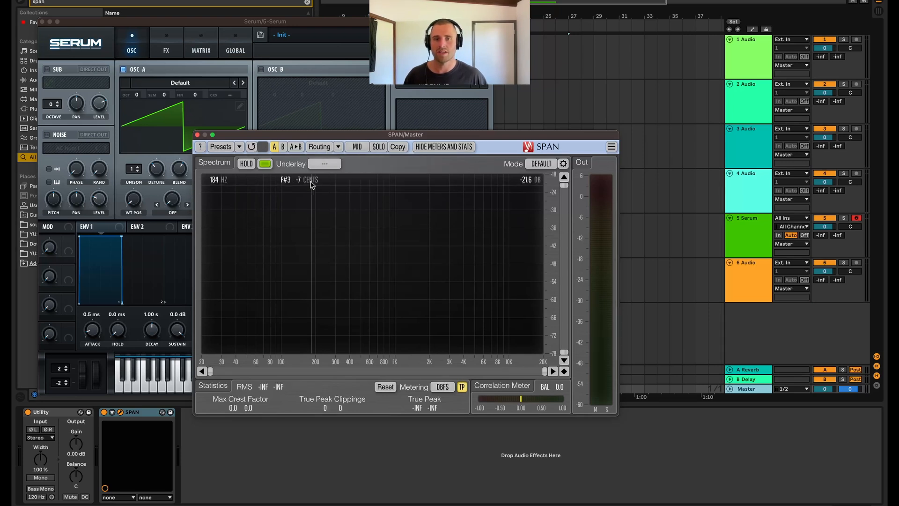
{"action": "left_click", "coordinate": [323, 164]}
{"action": "left_click", "coordinate": [329, 194]}
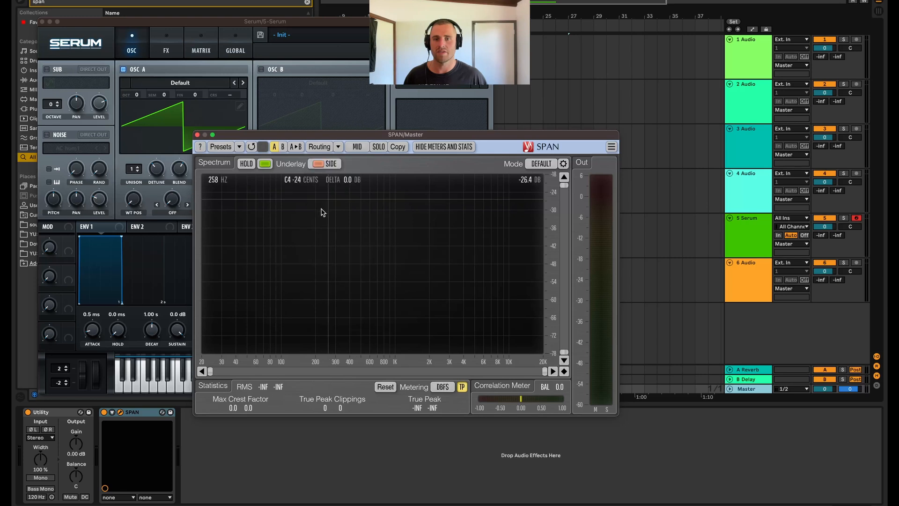
- Compare oscillator A with 2 unison voices and 1 voice, moving SPAN beside Serum and ending on 2 voices
{"action": "left_click", "coordinate": [135, 169]}
{"action": "left_click_drag", "start_coordinate": [552, 140], "coordinate": [769, 88]}
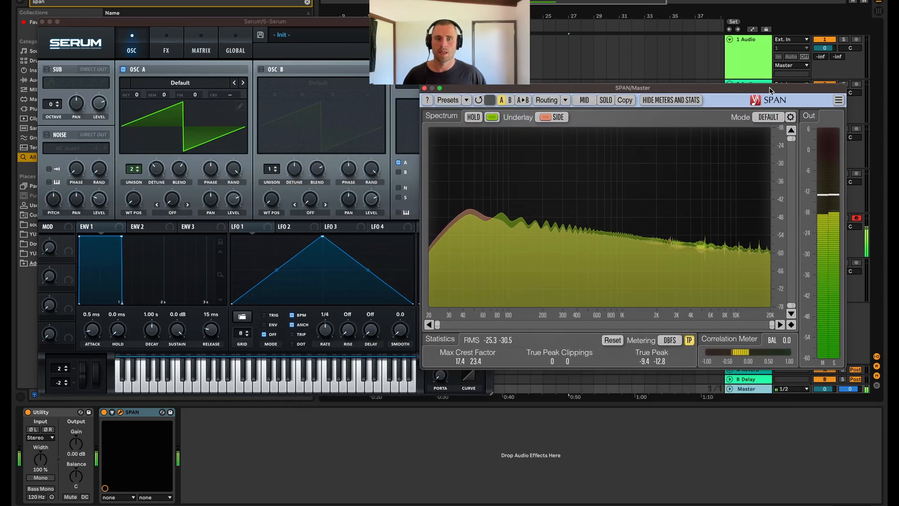
{"action": "left_click", "coordinate": [140, 170]}
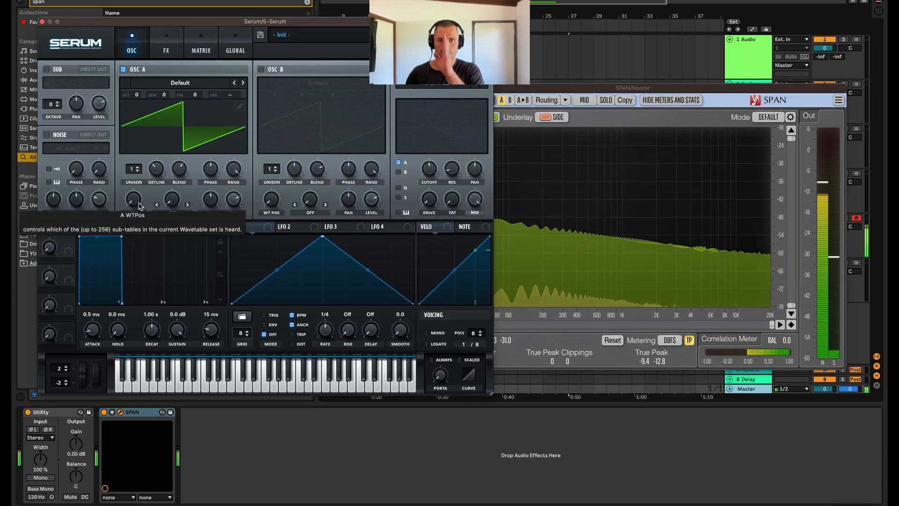
{"action": "left_click", "coordinate": [134, 167]}
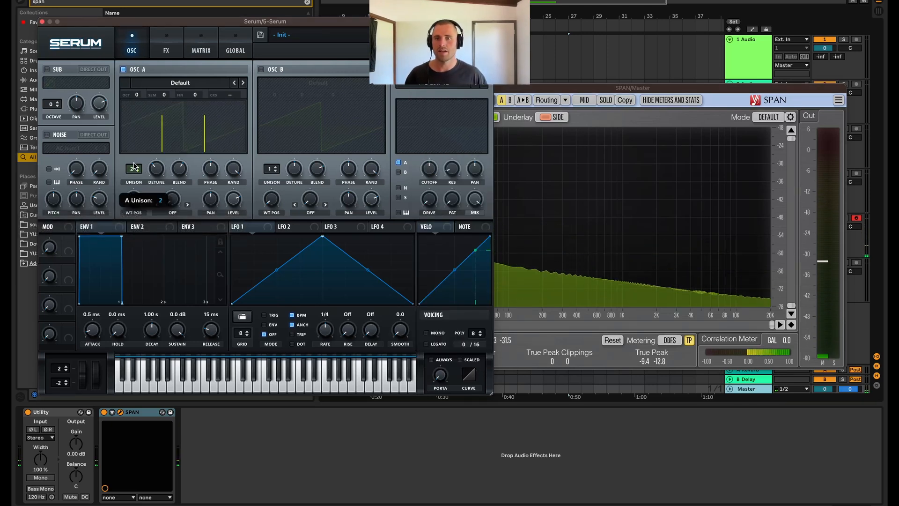
- Set oscillator A's unison detune to 0.09 and return its unison to 1 voice
{"action": "left_click_drag", "start_coordinate": [157, 169], "coordinate": [156, 183]}
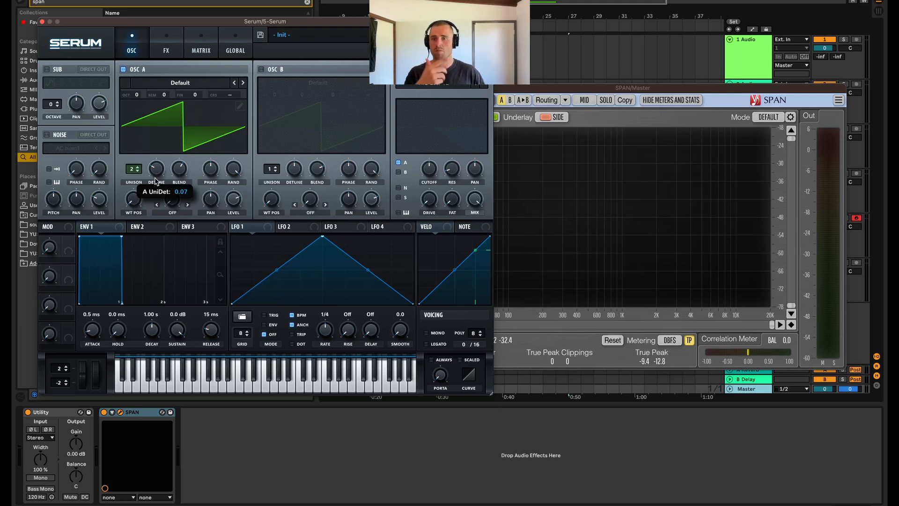
{"action": "left_click_drag", "start_coordinate": [156, 181], "coordinate": [164, 187]}
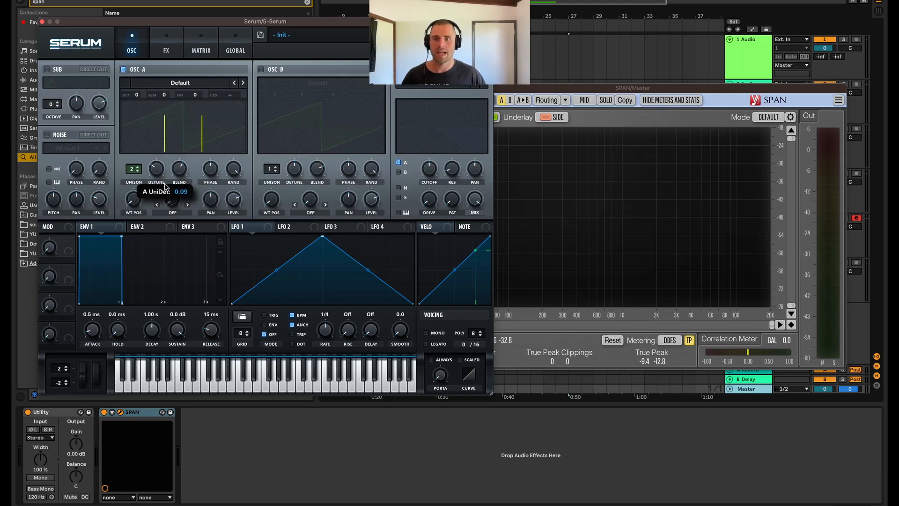
{"action": "left_click_drag", "start_coordinate": [574, 86], "coordinate": [571, 78]}
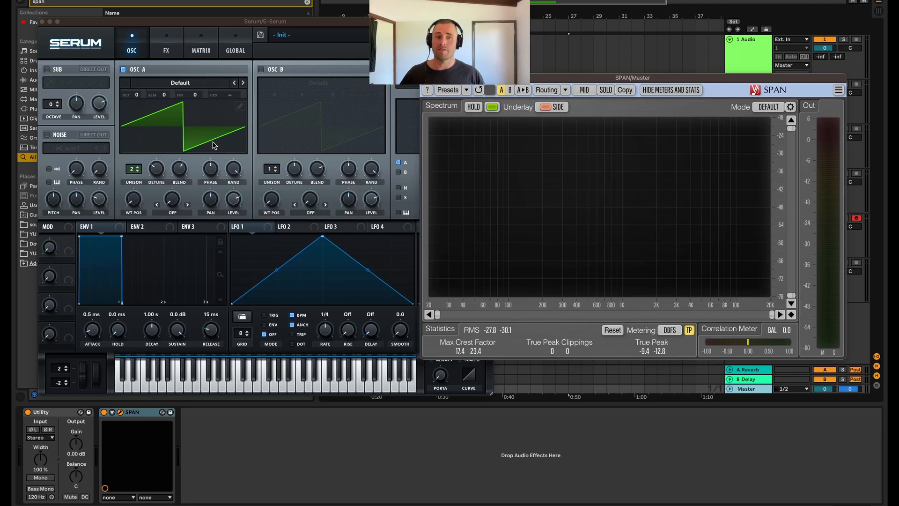
{"action": "left_click", "coordinate": [137, 170]}
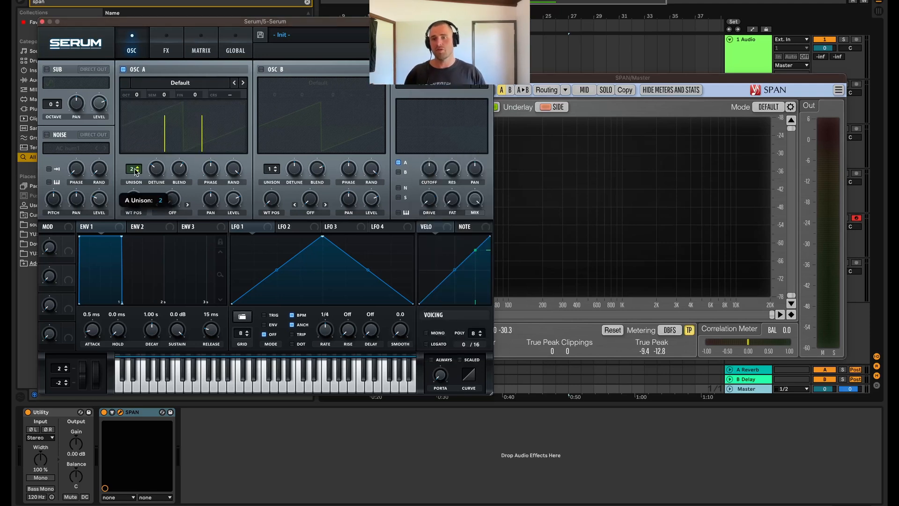
{"action": "left_click", "coordinate": [562, 74]}
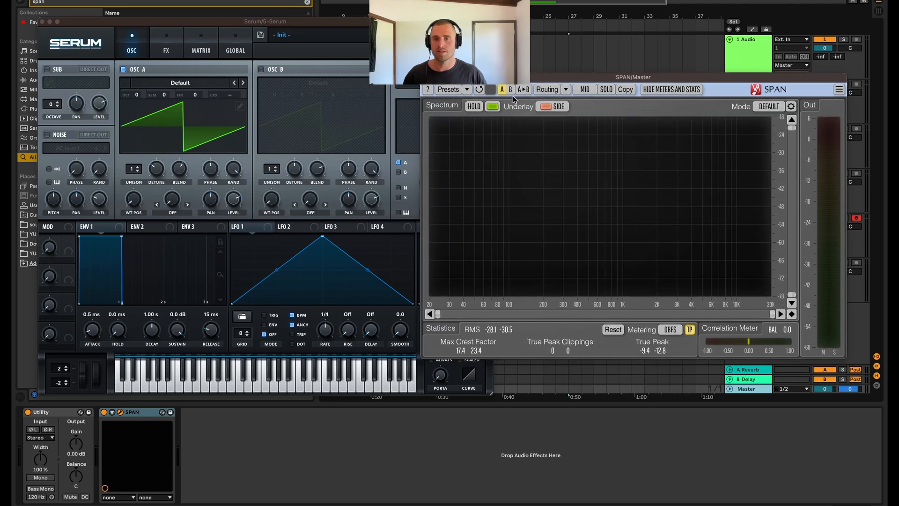
- Load the analog Basic Shapes wavetable into oscillator A
{"action": "left_click", "coordinate": [205, 83]}
{"action": "mouse_move", "coordinate": [202, 95]}
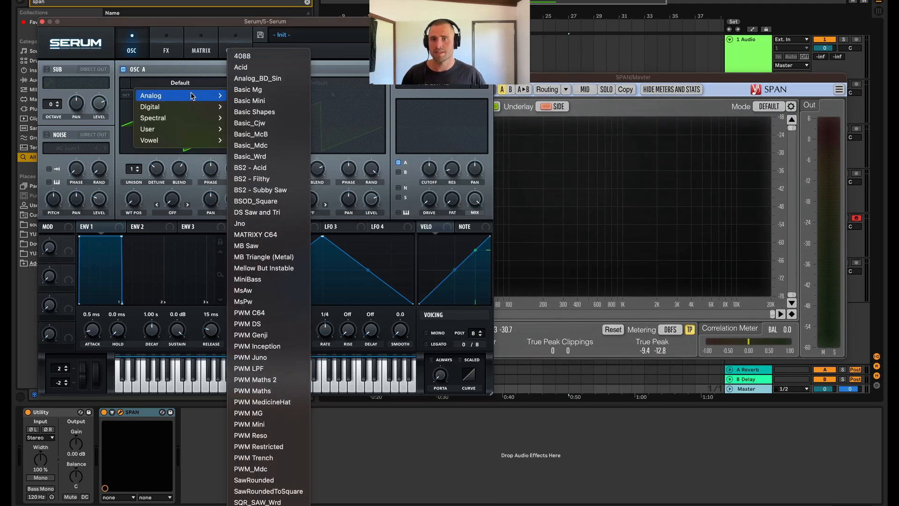
{"action": "left_click", "coordinate": [276, 111]}
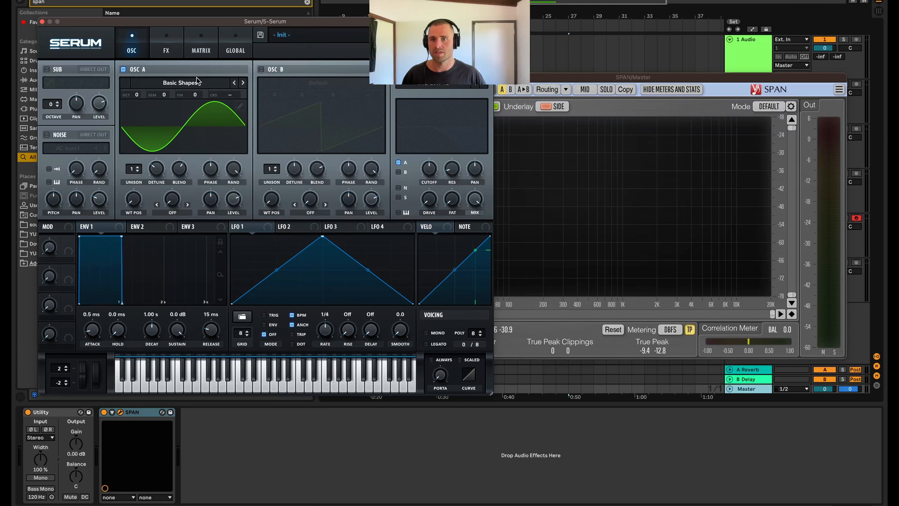
- Enable oscillator B and load the analog Basic Shapes wavetable into it
{"action": "left_click", "coordinate": [262, 70]}
{"action": "left_click", "coordinate": [290, 82]}
{"action": "mouse_move", "coordinate": [300, 97]}
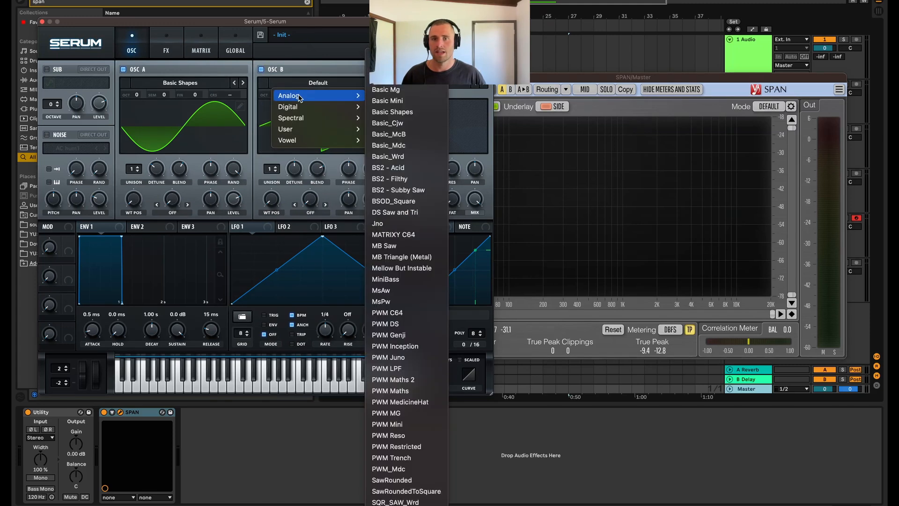
{"action": "left_click", "coordinate": [403, 112]}
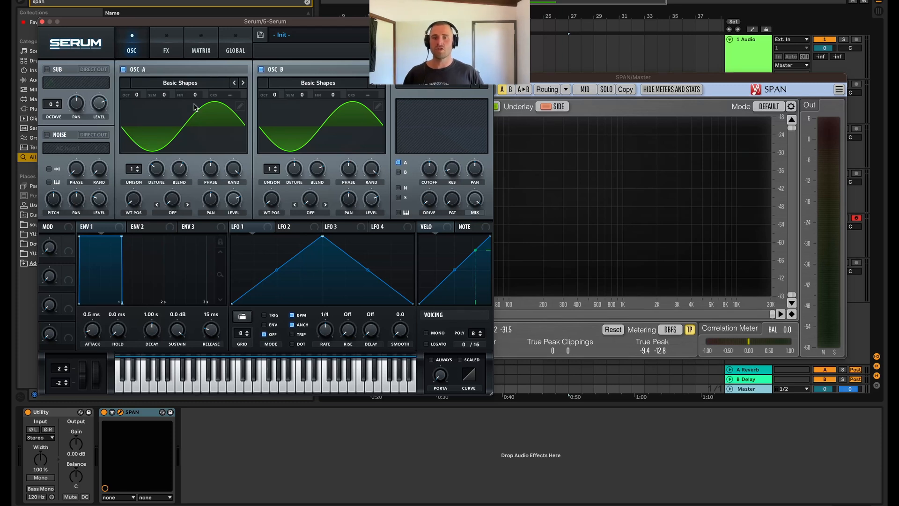
- Move the SPAN window clear of Serum and disable oscillator B so only oscillator A plays
{"action": "left_click_drag", "start_coordinate": [548, 77], "coordinate": [618, 63]}
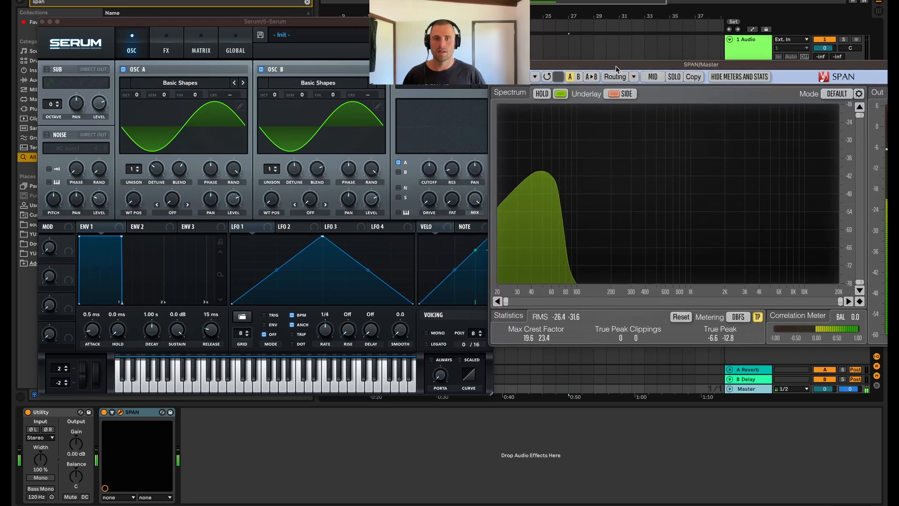
{"action": "left_click", "coordinate": [262, 69]}
{"action": "left_click_drag", "start_coordinate": [568, 62], "coordinate": [575, 61]}
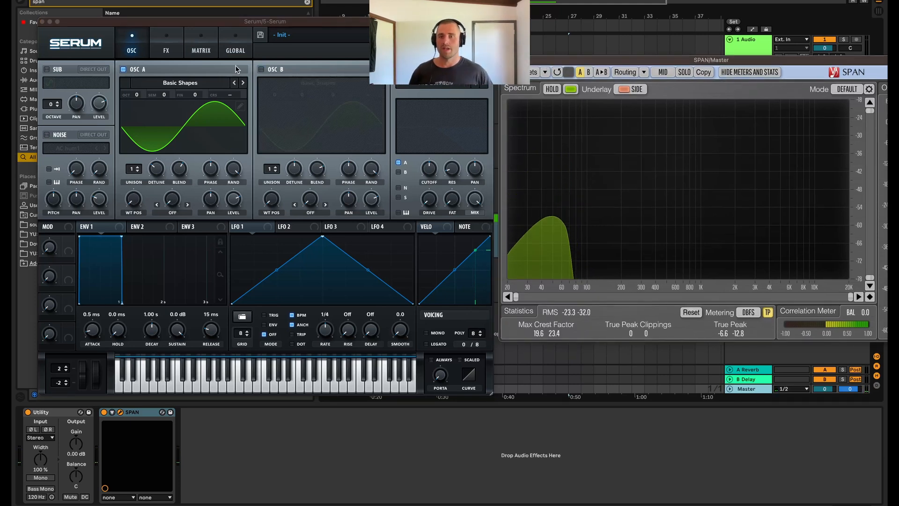
- Check oscillator A's phase setting and turn oscillator B back on
{"action": "left_click", "coordinate": [214, 175]}
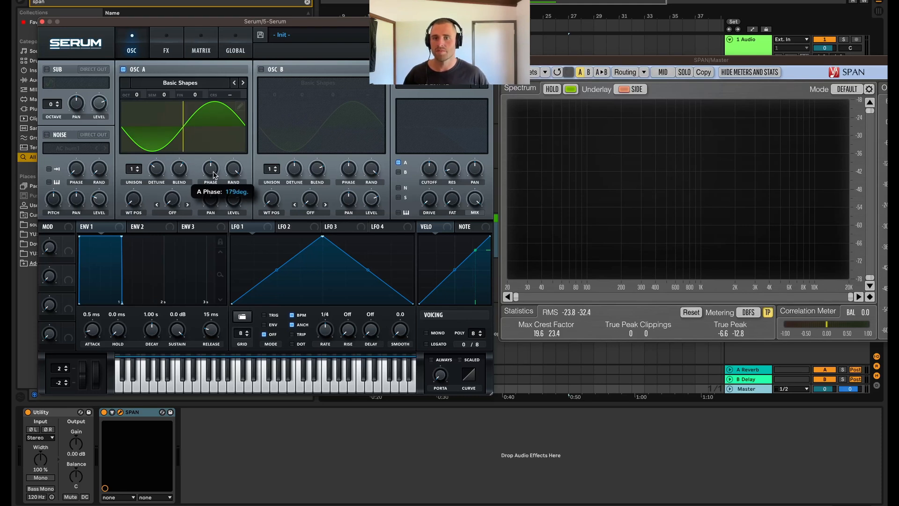
{"action": "left_click_drag", "start_coordinate": [214, 175], "coordinate": [214, 175]}
{"action": "left_click", "coordinate": [261, 69]}
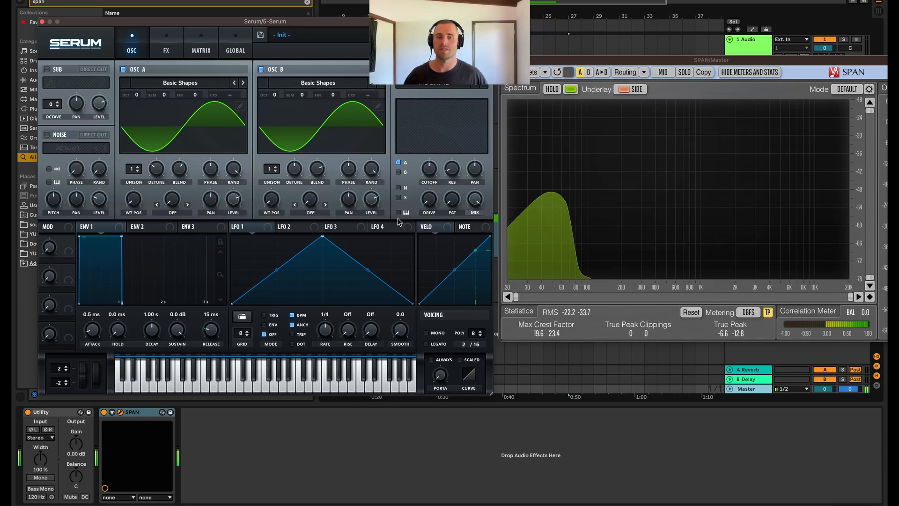
- Sweep oscillator B's phase down and back up to compare how it combines with oscillator A
{"action": "mouse_move", "coordinate": [349, 172]}
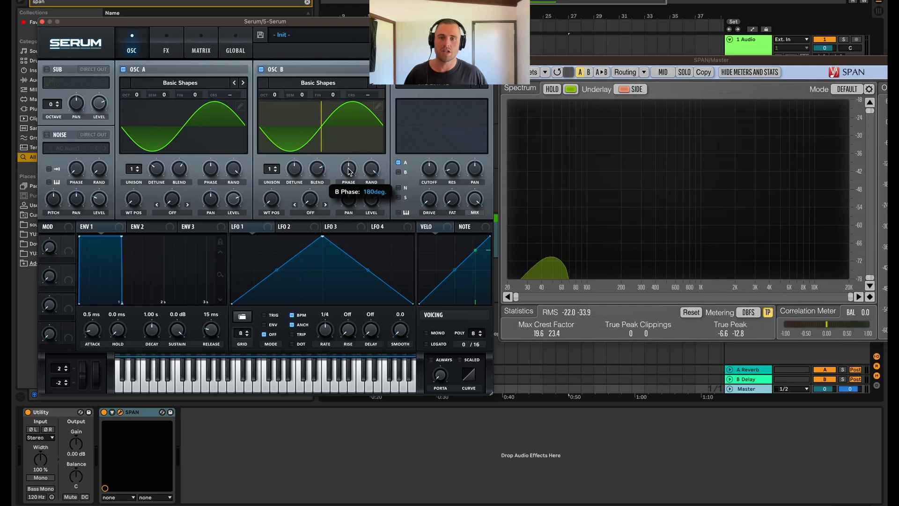
{"action": "left_click_drag", "start_coordinate": [349, 172], "coordinate": [346, 232]}
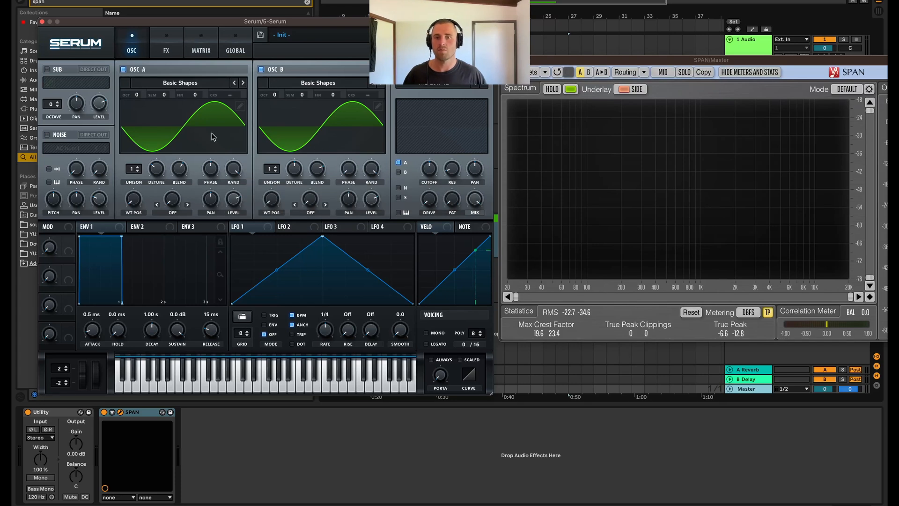
{"action": "left_click", "coordinate": [350, 173]}
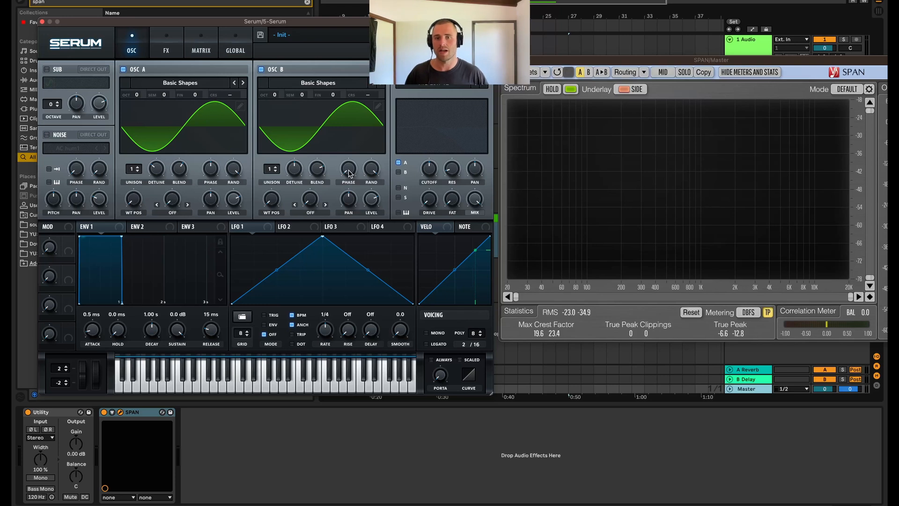
{"action": "left_click_drag", "start_coordinate": [349, 173], "coordinate": [352, 118]}
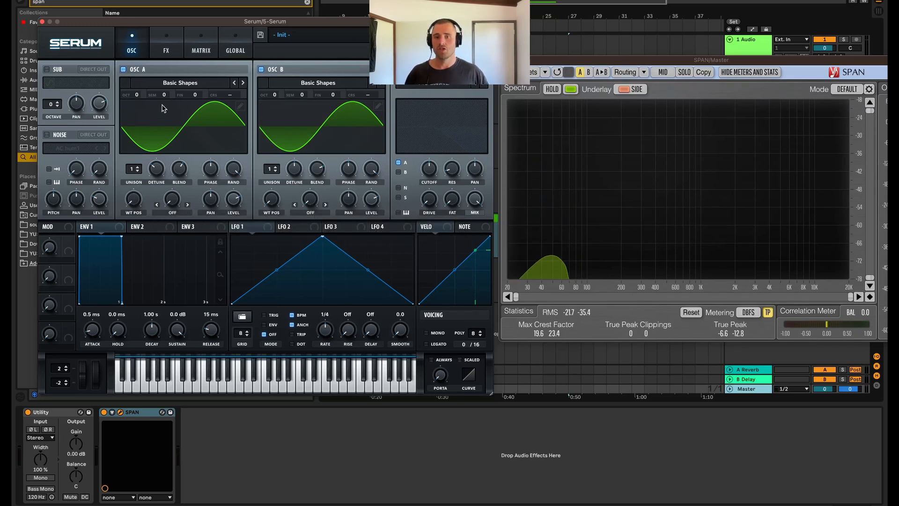
- Disable oscillator B and switch oscillator A's unison between 1 and 2 voices to compare them, leaving 2 set
{"action": "left_click", "coordinate": [262, 69]}
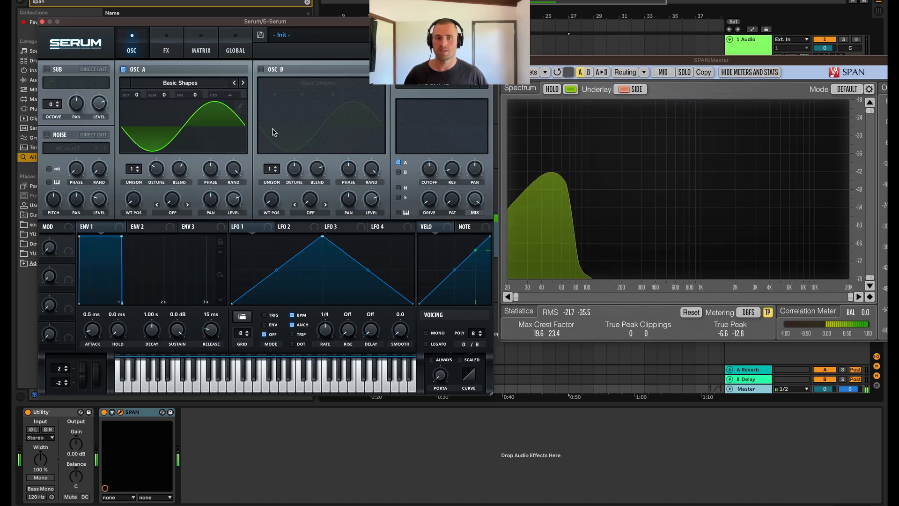
{"action": "left_click", "coordinate": [136, 167]}
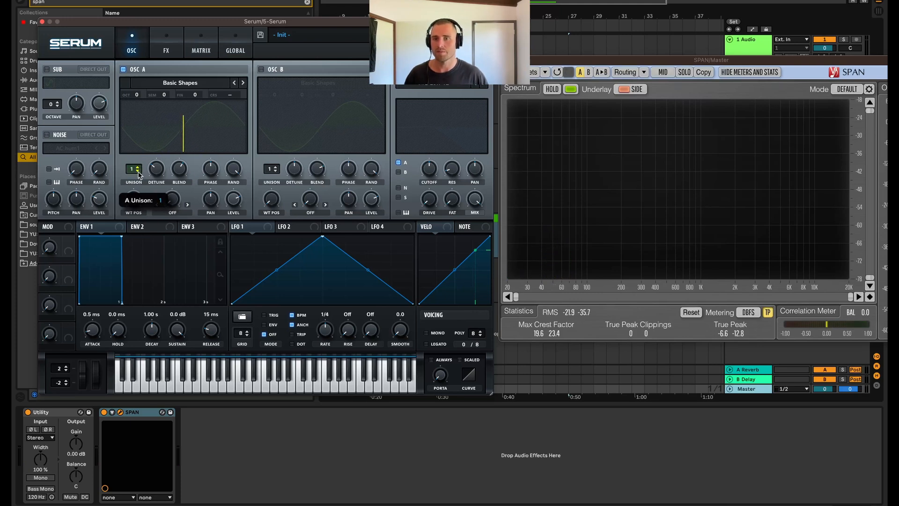
{"action": "left_click", "coordinate": [138, 171]}
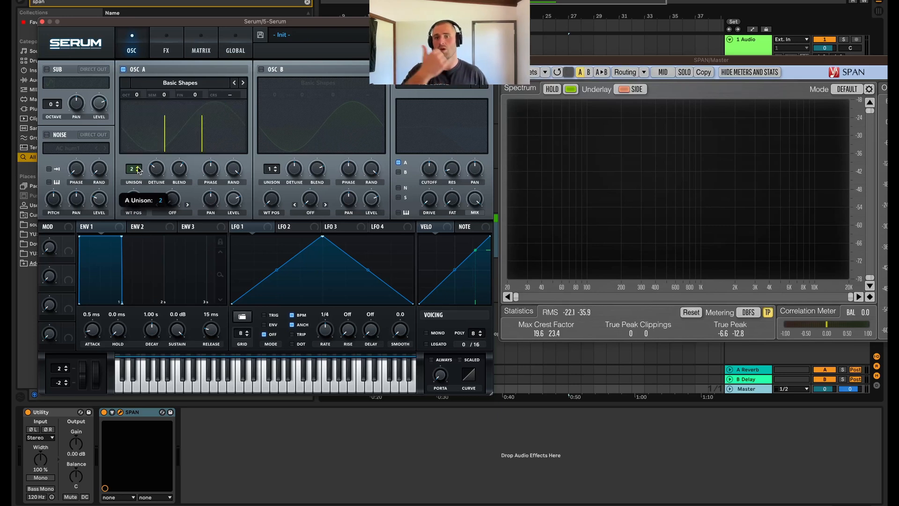
{"action": "left_click", "coordinate": [138, 170]}
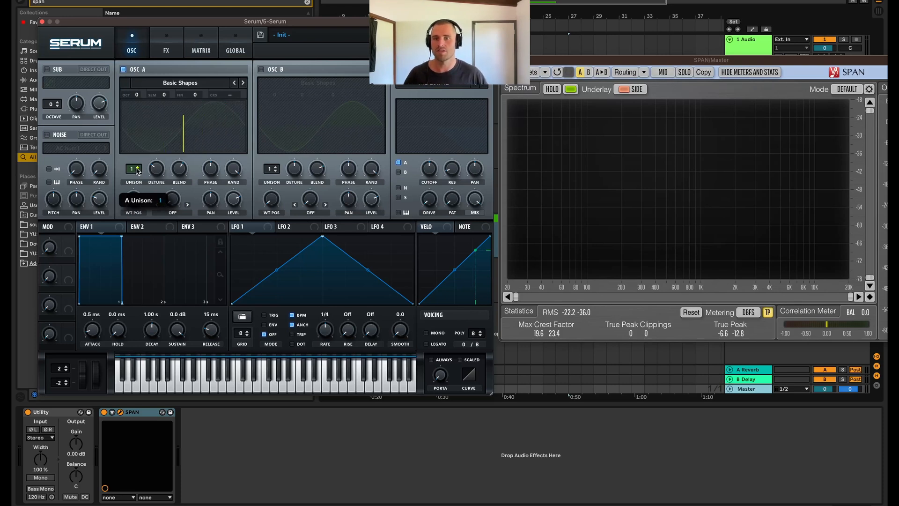
{"action": "left_click", "coordinate": [139, 168]}
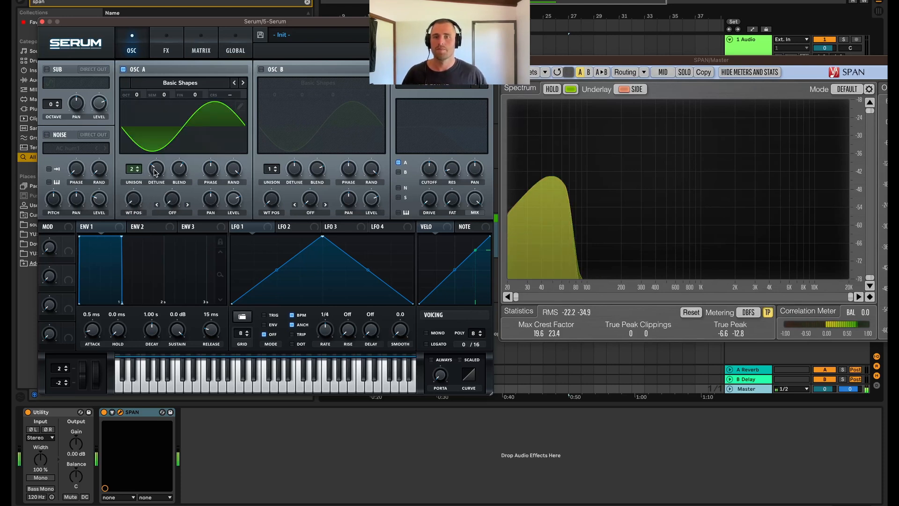
- Vary oscillator A's unison detune to compare its effect on the mid and side signal
{"action": "left_click", "coordinate": [192, 123]}
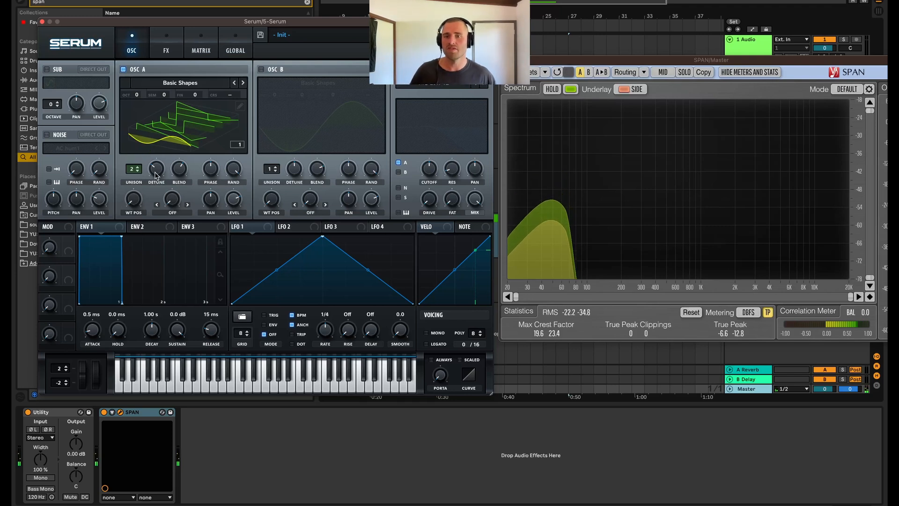
{"action": "left_click_drag", "start_coordinate": [155, 175], "coordinate": [170, 186]}
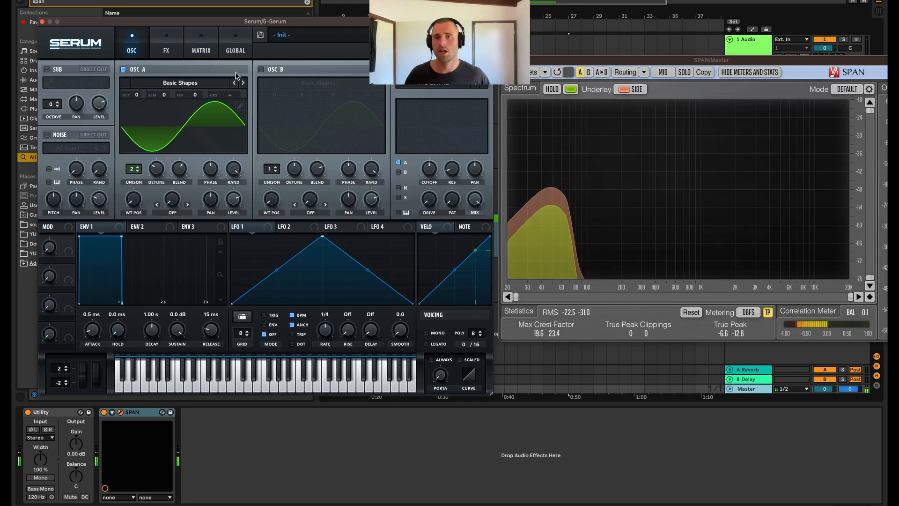
- Reset oscillator A's unison to 1 voice and turn oscillator B back on
{"action": "mouse_move", "coordinate": [129, 172]}
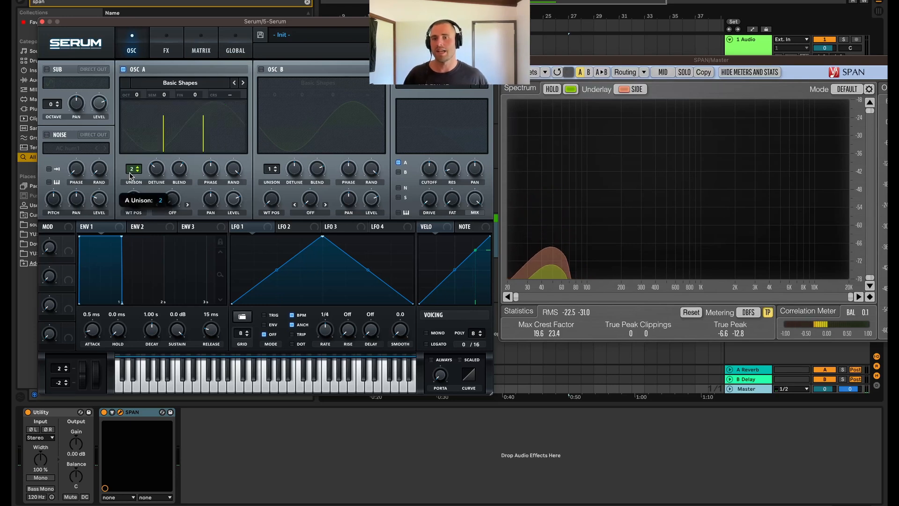
{"action": "left_click_drag", "start_coordinate": [129, 173], "coordinate": [131, 179]}
{"action": "left_click", "coordinate": [261, 69]}
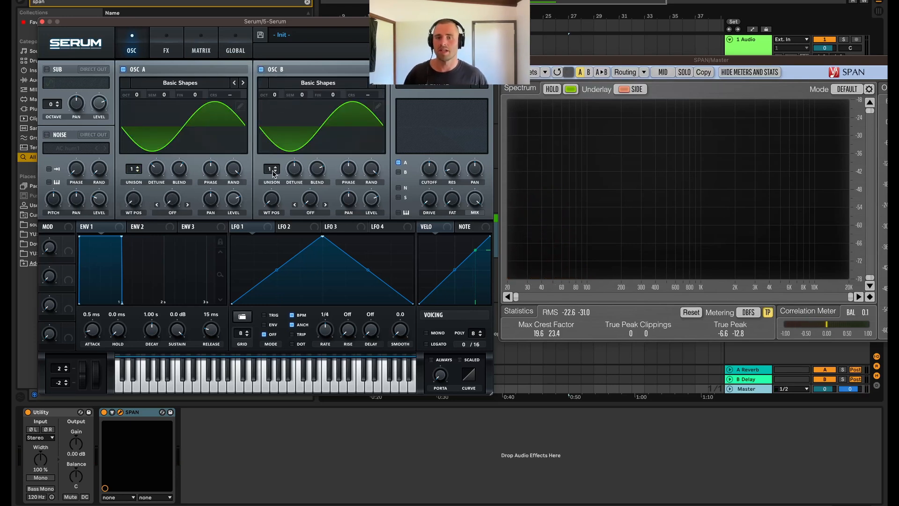
- Tune oscillator B up by 2 octaves and 7 semitones
{"action": "mouse_move", "coordinate": [279, 98]}
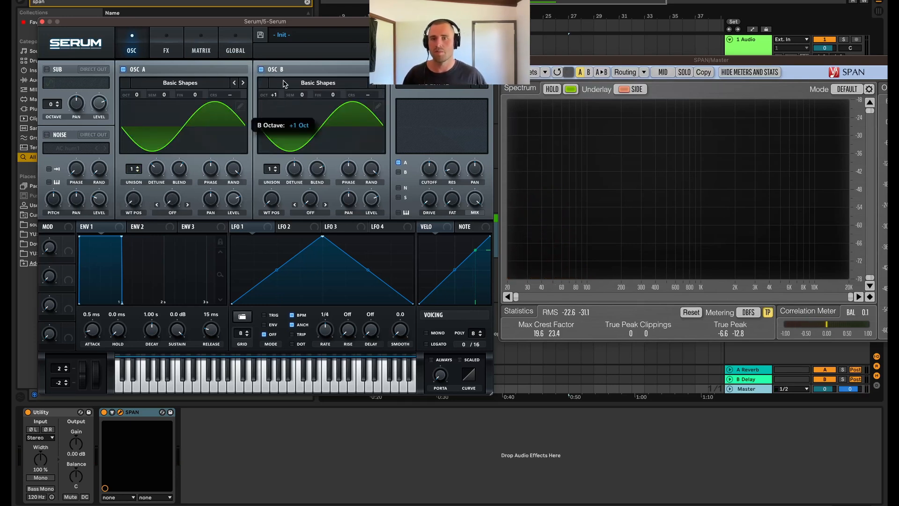
{"action": "mouse_move", "coordinate": [285, 83]}
{"action": "left_mouse_down"}
{"action": "mouse_move", "coordinate": [284, 75]}
{"action": "mouse_move", "coordinate": [301, 86]}
{"action": "left_mouse_up"}
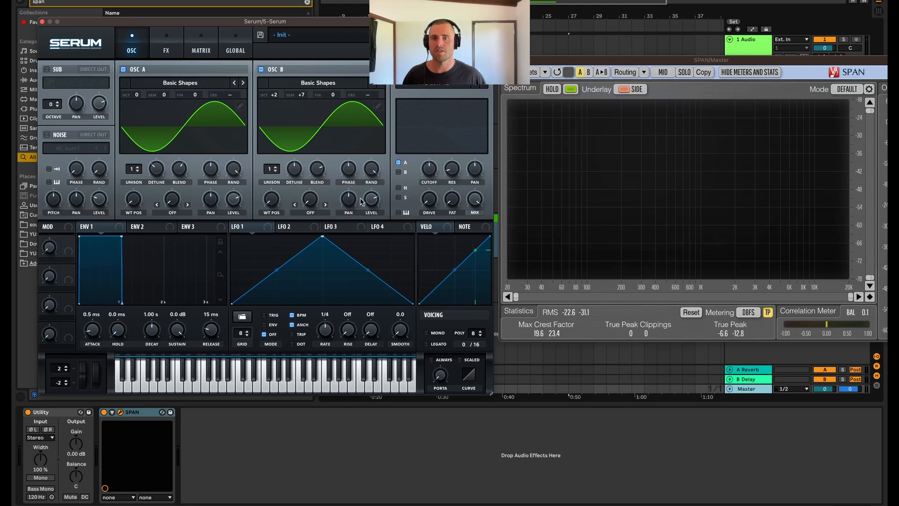
{"action": "mouse_move", "coordinate": [367, 210]}
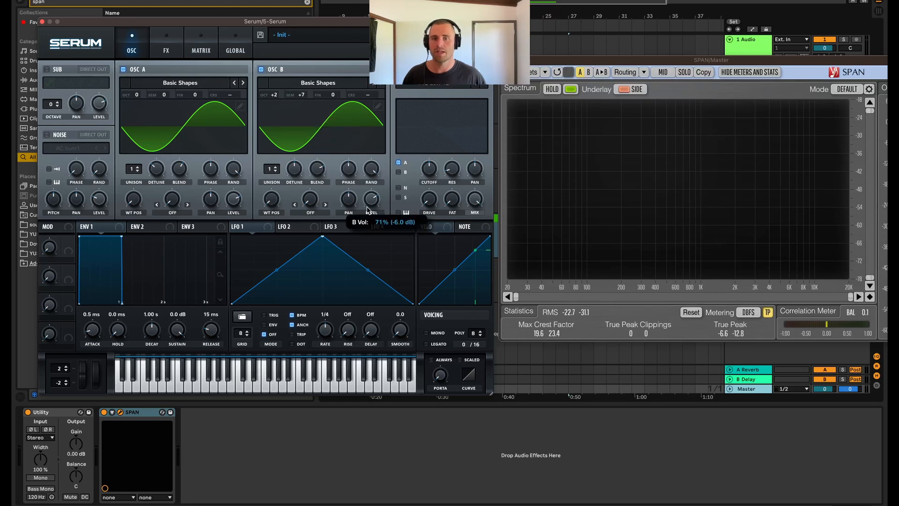
- Set oscillator A's warp mode to FM (From B) and raise the warp amount to 50%
{"action": "left_click", "coordinate": [173, 214]}
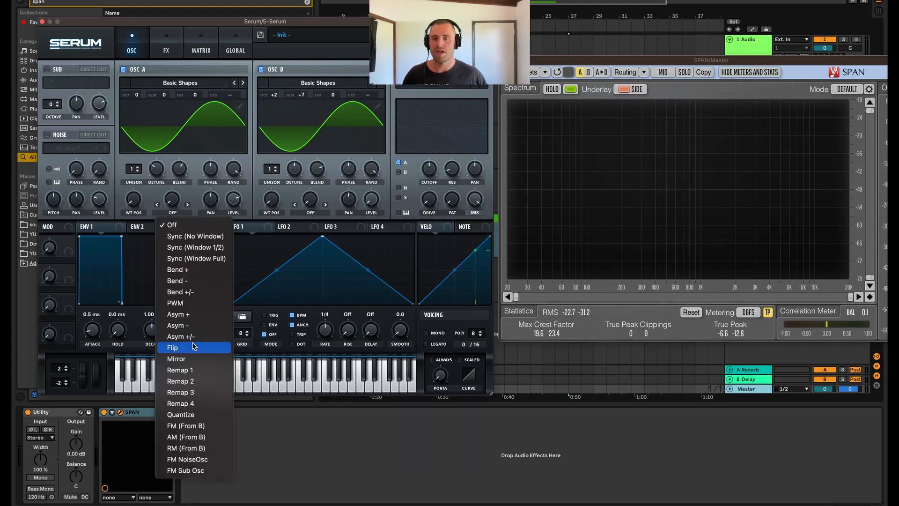
{"action": "left_click", "coordinate": [203, 426]}
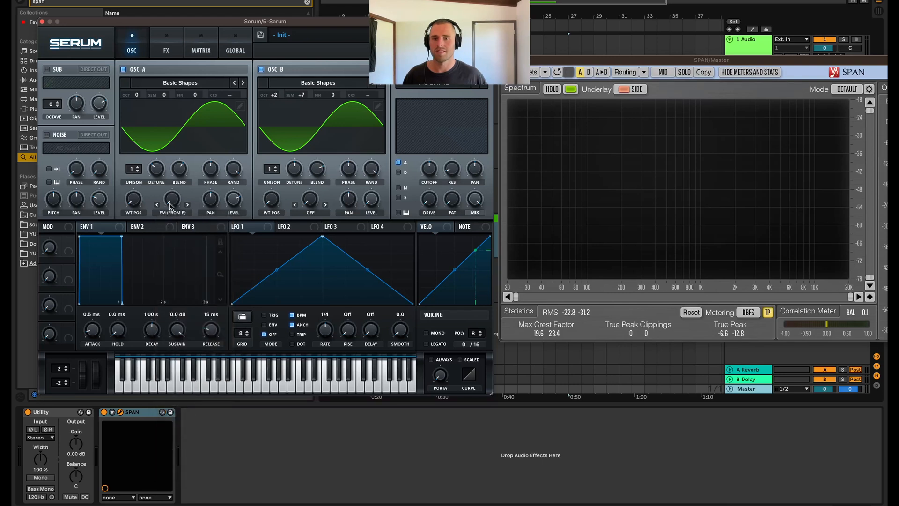
{"action": "left_click_drag", "start_coordinate": [173, 206], "coordinate": [182, 160]}
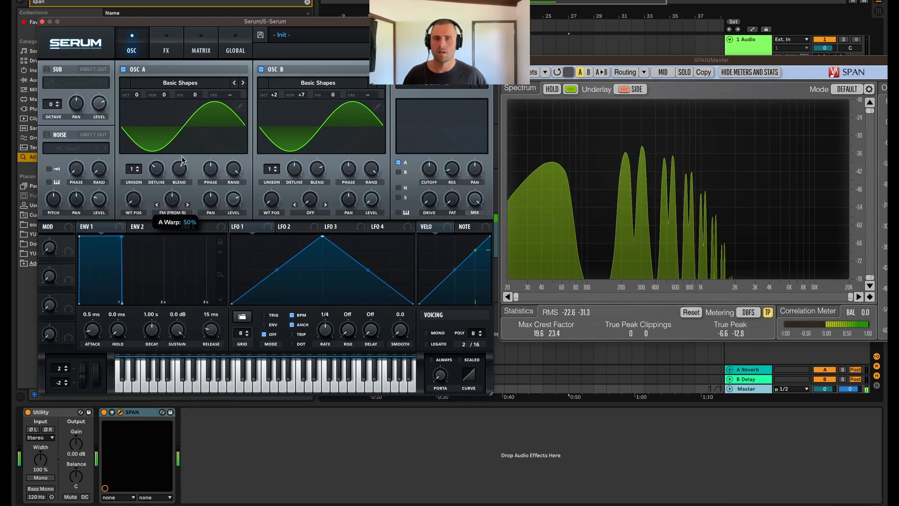
- Assign LFO 1 to oscillator A's warp amount and shift the LFO's peak close to the start of its cycle
{"action": "left_click_drag", "start_coordinate": [233, 227], "coordinate": [172, 216]}
{"action": "left_click_drag", "start_coordinate": [323, 239], "coordinate": [249, 236]}
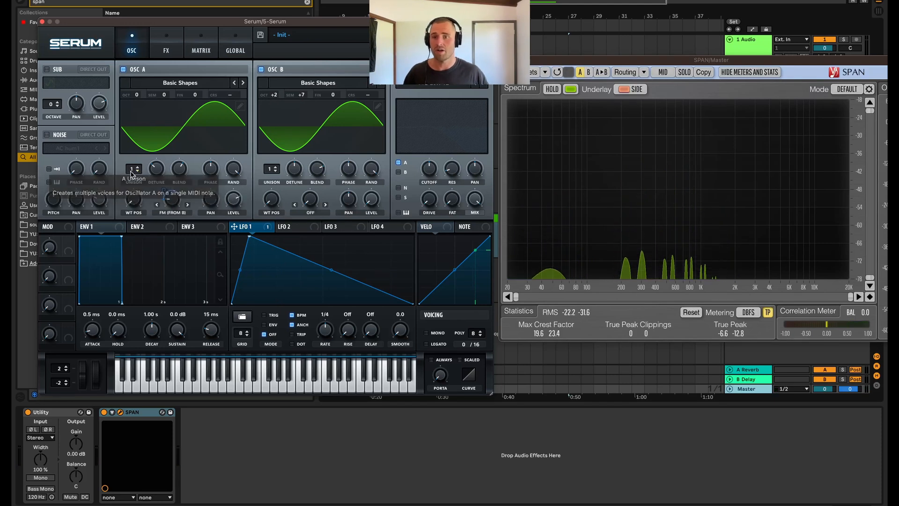
- Raise oscillator A's unison voices, settling on 6, and adjust its detune while the sound plays
{"action": "left_click_drag", "start_coordinate": [135, 172], "coordinate": [134, 130]}
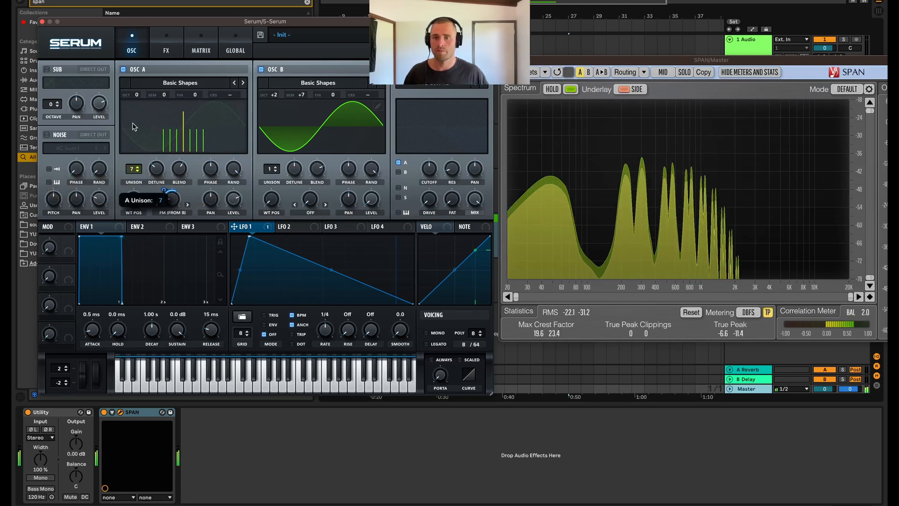
{"action": "mouse_move", "coordinate": [157, 170]}
{"action": "left_mouse_down"}
{"action": "mouse_move", "coordinate": [157, 177]}
{"action": "mouse_move", "coordinate": [179, 163]}
{"action": "mouse_move", "coordinate": [159, 161]}
{"action": "left_mouse_up"}
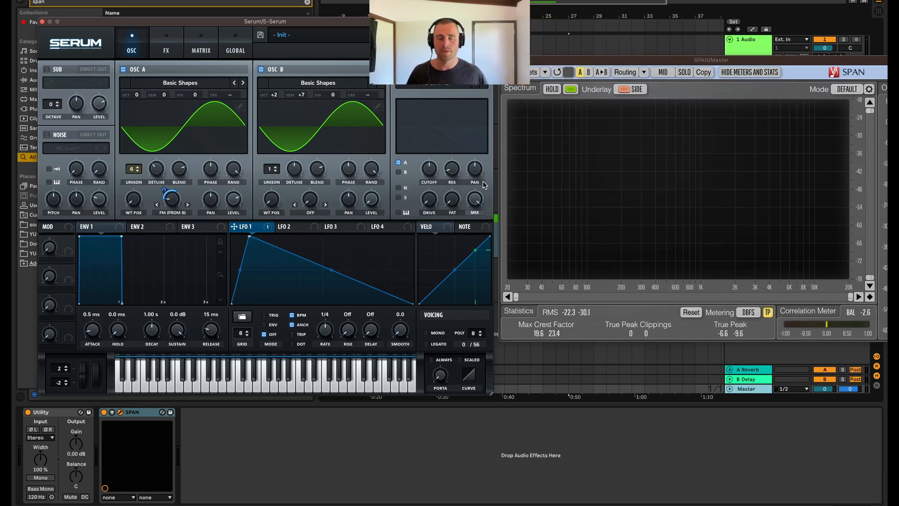
- Play the sound and switch the master's Utility between mono and stereo to compare, ending in stereo
{"action": "key", "text": "space"}
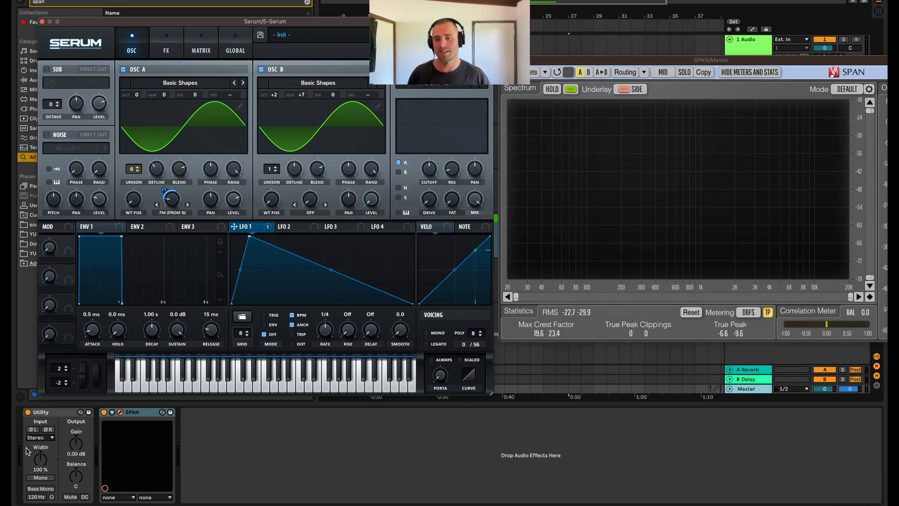
{"action": "left_click", "coordinate": [55, 414]}
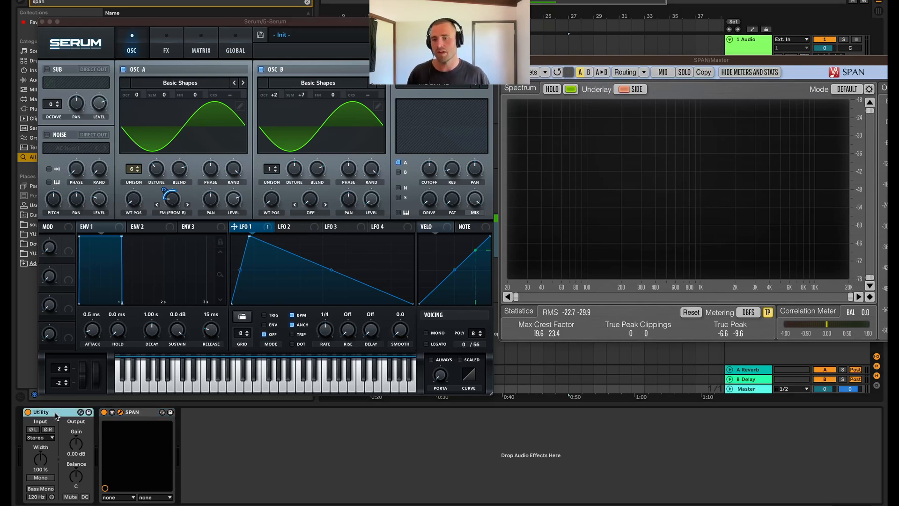
{"action": "left_click", "coordinate": [41, 478]}
{"action": "left_click", "coordinate": [44, 480]}
{"action": "key", "text": "space"}
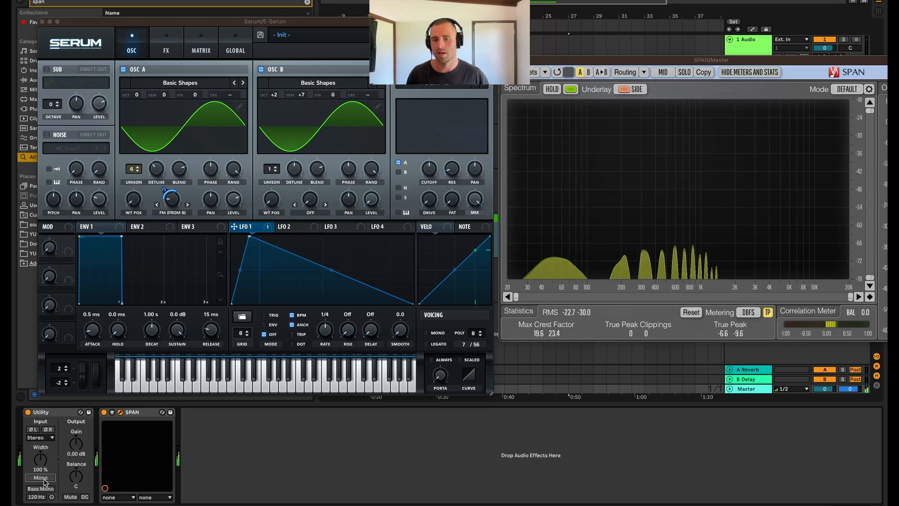
{"action": "left_click", "coordinate": [44, 480]}
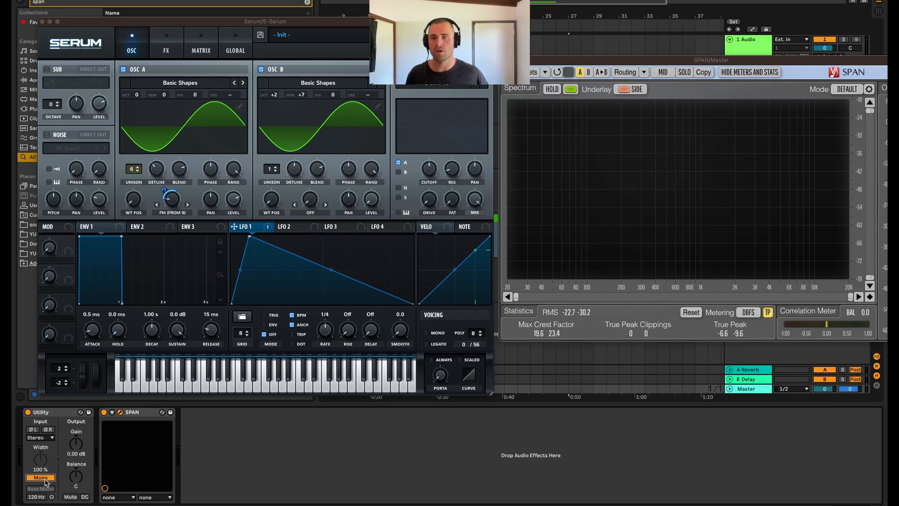
{"action": "left_click", "coordinate": [160, 173]}
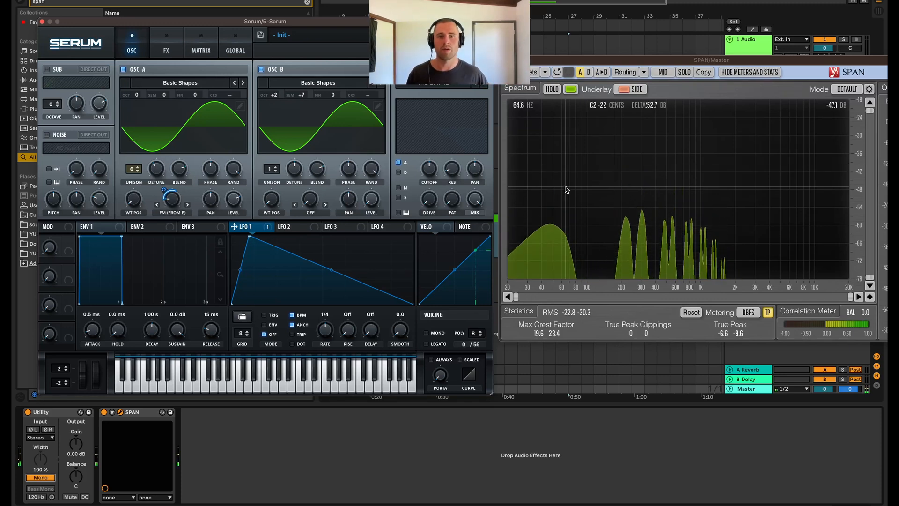
{"action": "left_click", "coordinate": [41, 478]}
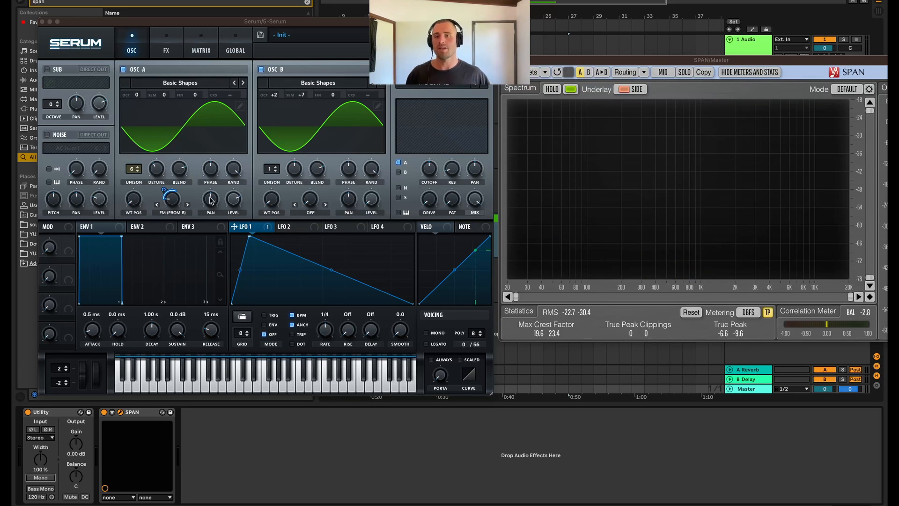
- Set oscillator A to 7 unison voices with blend 54 and detune 0.13, and briefly check it in mono
{"action": "left_click_drag", "start_coordinate": [156, 172], "coordinate": [177, 181]}
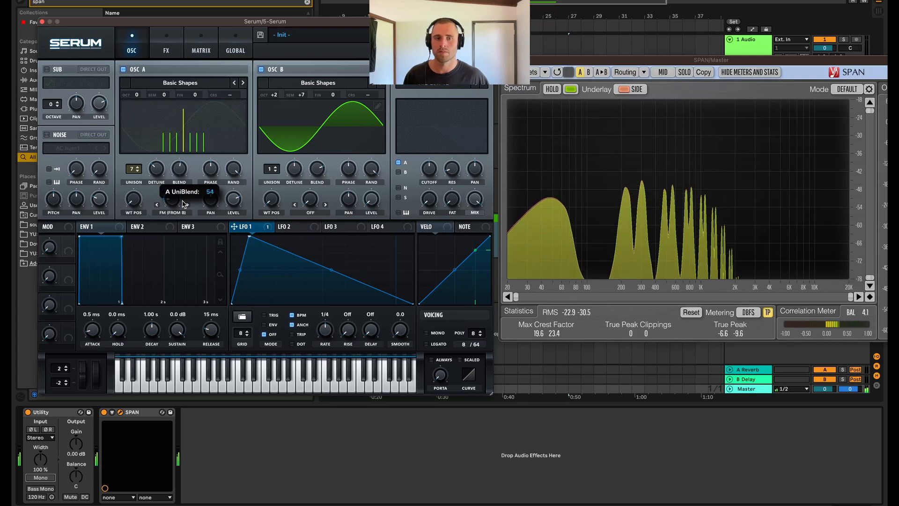
{"action": "left_click_drag", "start_coordinate": [156, 182], "coordinate": [156, 176]}
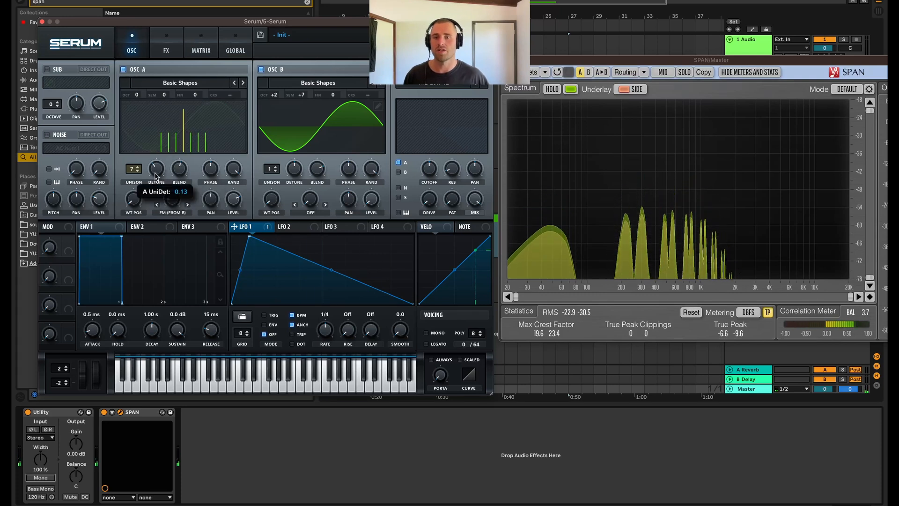
{"action": "left_click", "coordinate": [43, 481]}
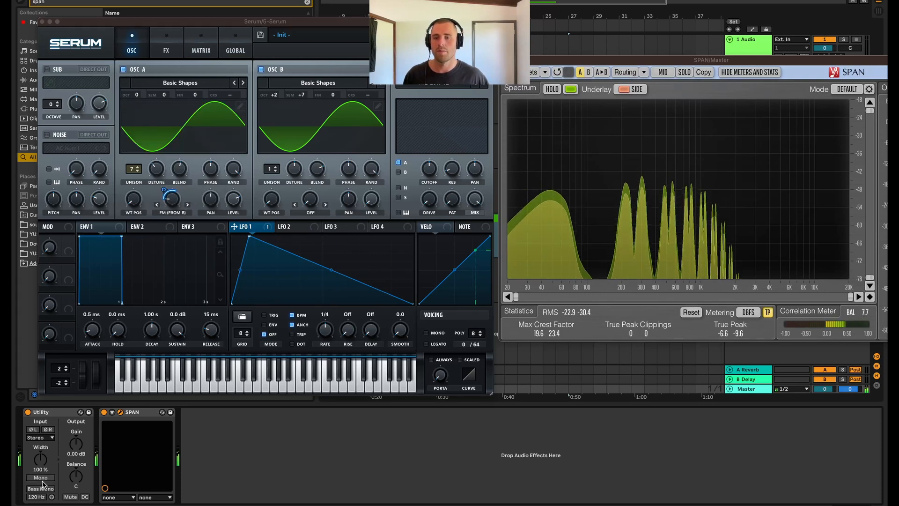
{"action": "left_click", "coordinate": [44, 479]}
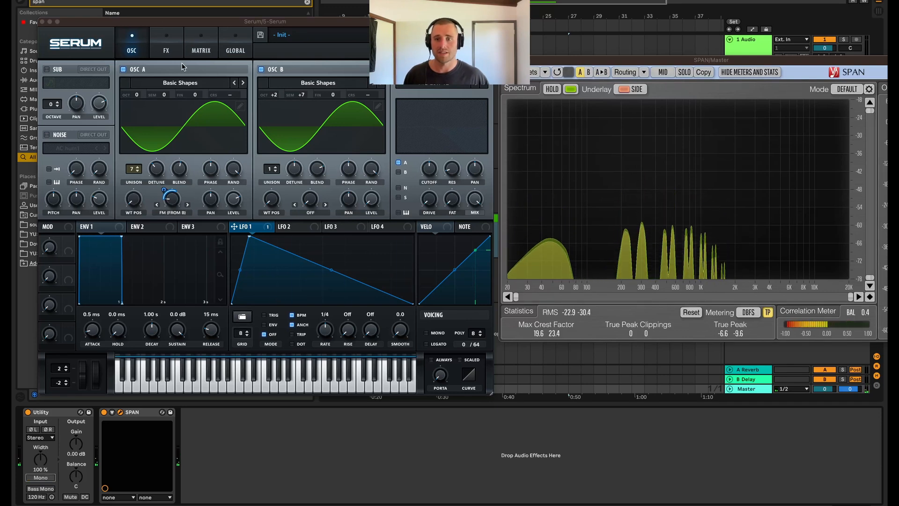
- Enable Serum's Tube distortion with 55% drive and assign LFO 1 to the drive
{"action": "left_click", "coordinate": [166, 45]}
{"action": "left_click", "coordinate": [50, 86]}
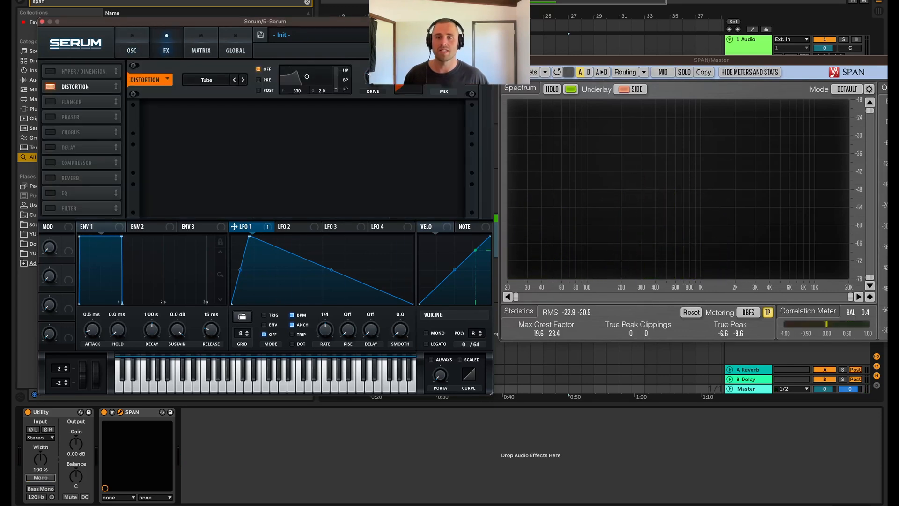
{"action": "left_click_drag", "start_coordinate": [373, 79], "coordinate": [372, 61]}
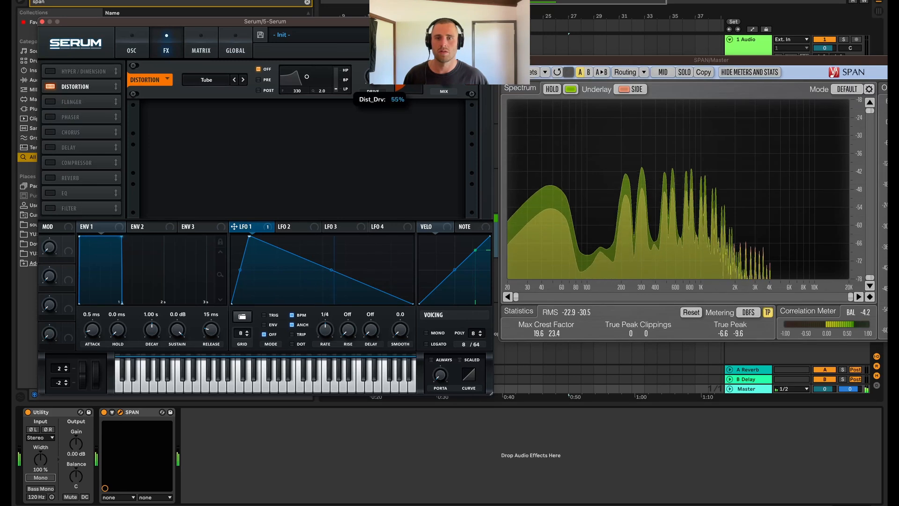
{"action": "left_click_drag", "start_coordinate": [246, 231], "coordinate": [374, 87]}
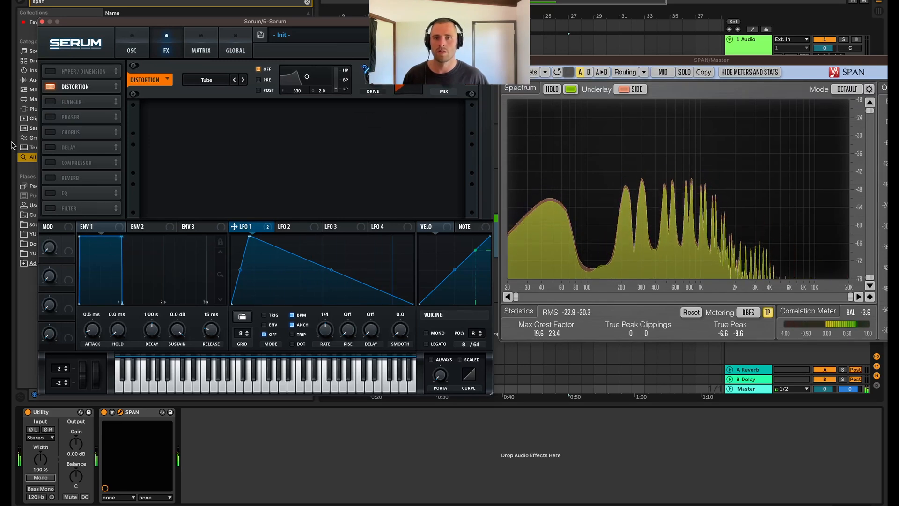
- Enable Serum's compressor in multiband mode and raise its gain to 9.9 dB
{"action": "left_click", "coordinate": [51, 162]}
{"action": "left_click_drag", "start_coordinate": [317, 115], "coordinate": [322, 90]}
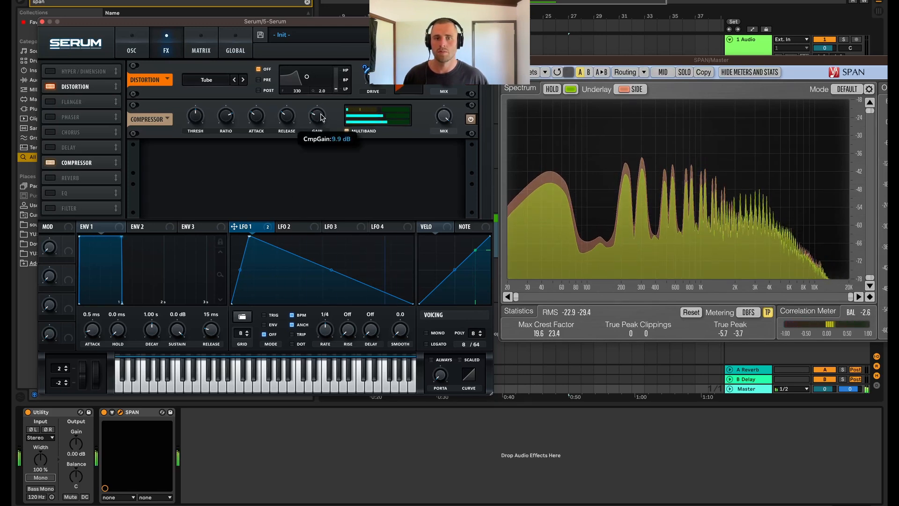
- Readjust oscillator A's detune and switch the master's Utility to mono
{"action": "left_click", "coordinate": [132, 47]}
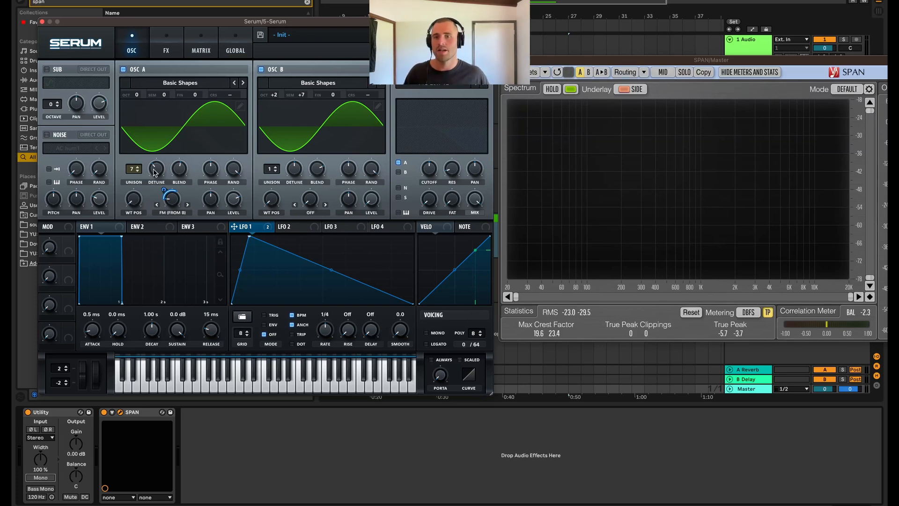
{"action": "left_click_drag", "start_coordinate": [153, 169], "coordinate": [159, 171]}
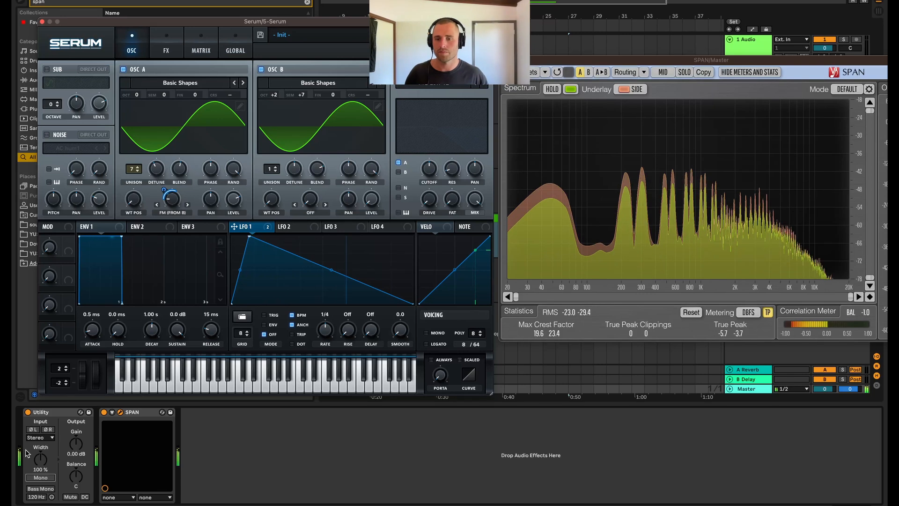
{"action": "left_click", "coordinate": [41, 477]}
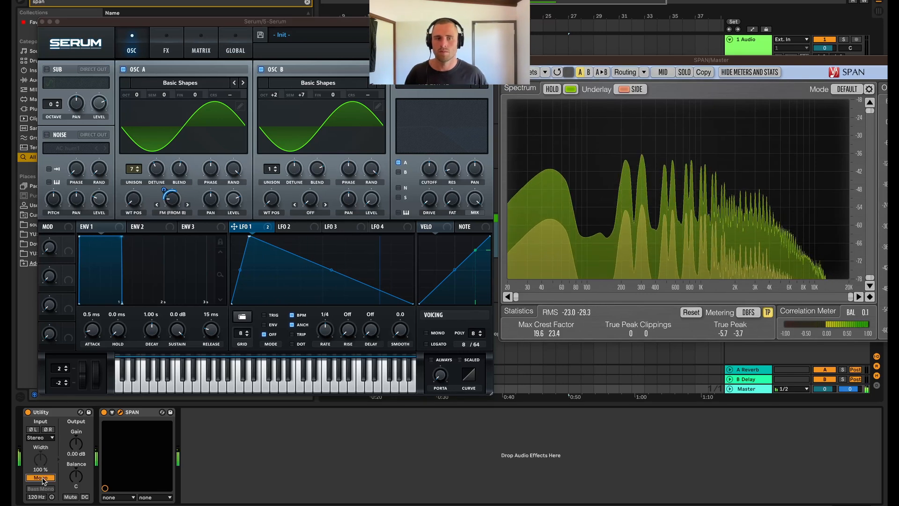
- Switch the master's Utility back to stereo and move Serum's compressor up the effects order to just after the phaser slot
{"action": "left_click", "coordinate": [41, 478]}
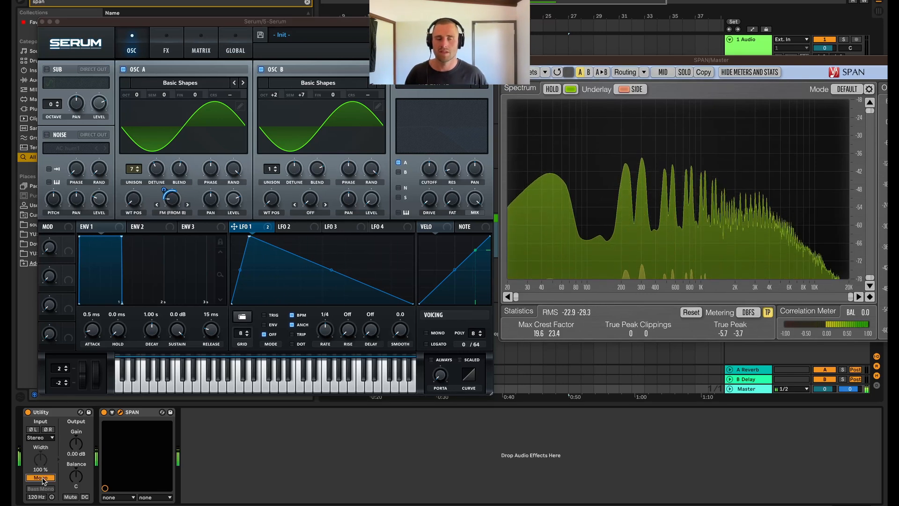
{"action": "left_click", "coordinate": [165, 45]}
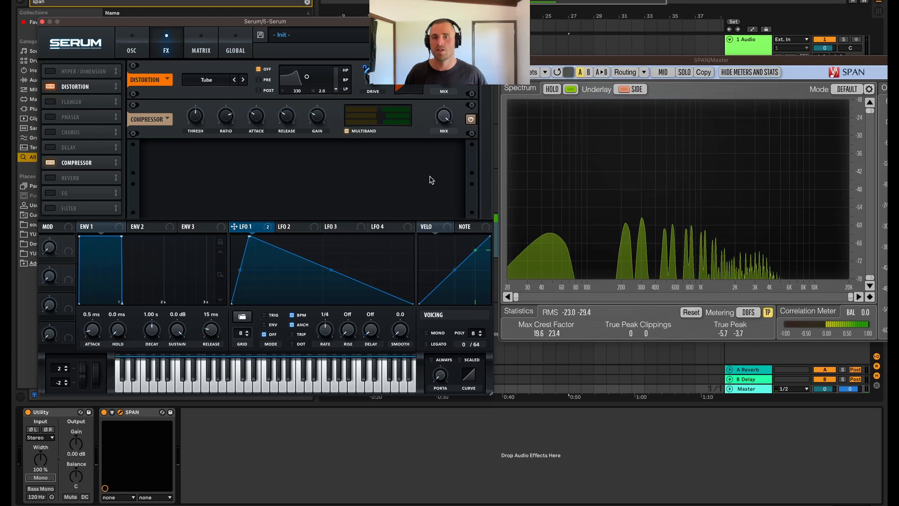
{"action": "left_click_drag", "start_coordinate": [69, 125], "coordinate": [70, 132]}
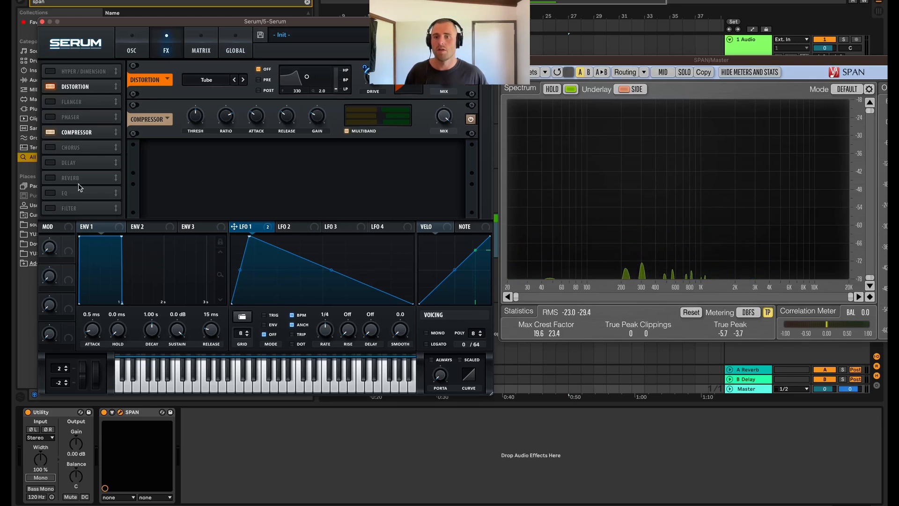
{"action": "left_click", "coordinate": [42, 22]}
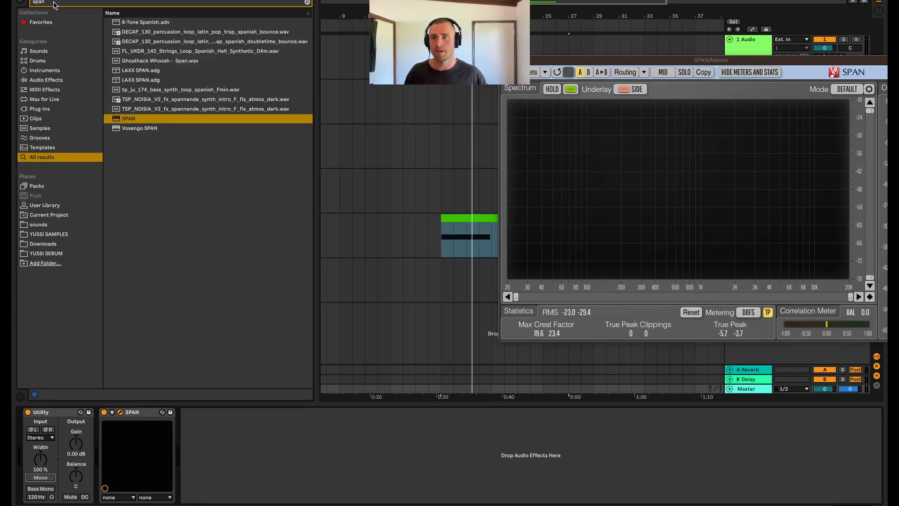
- Add a new EQ Eight to the Serum track and delete the existing EQ Eight in front of it
{"action": "type", "text": "eq e"}
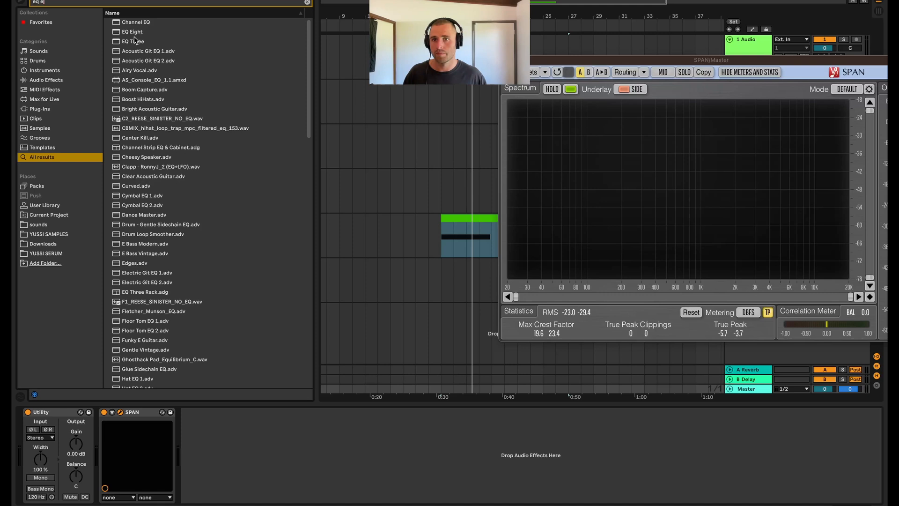
{"action": "left_click_drag", "start_coordinate": [135, 36], "coordinate": [229, 176]}
{"action": "left_click_drag", "start_coordinate": [446, 247], "coordinate": [446, 246]}
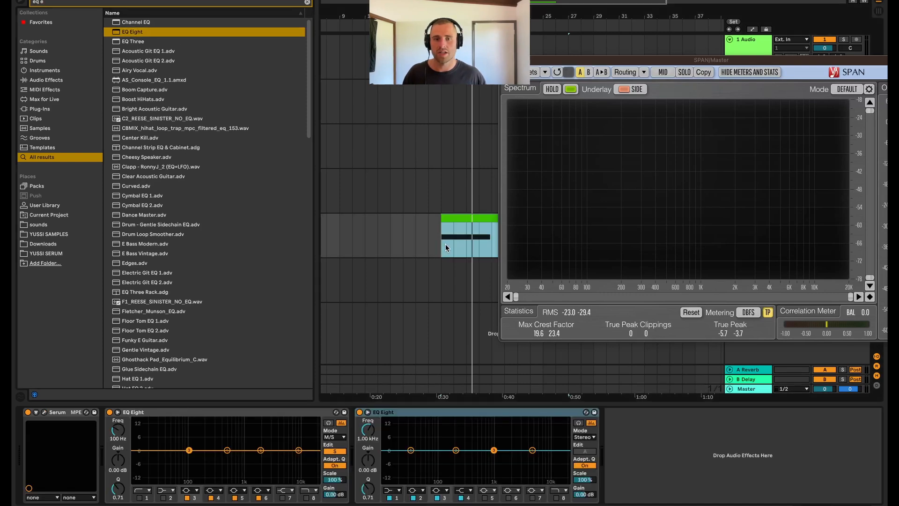
{"action": "left_click", "coordinate": [319, 411]}
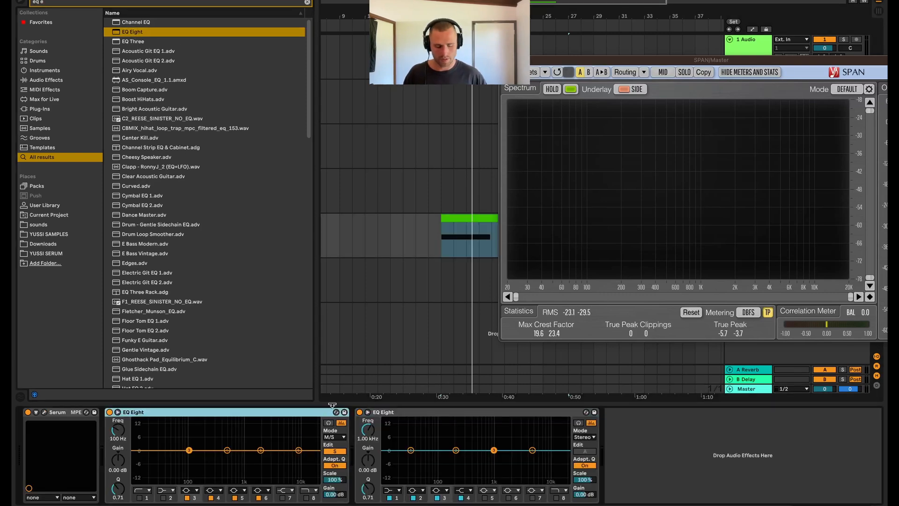
{"action": "key", "text": "Delete"}
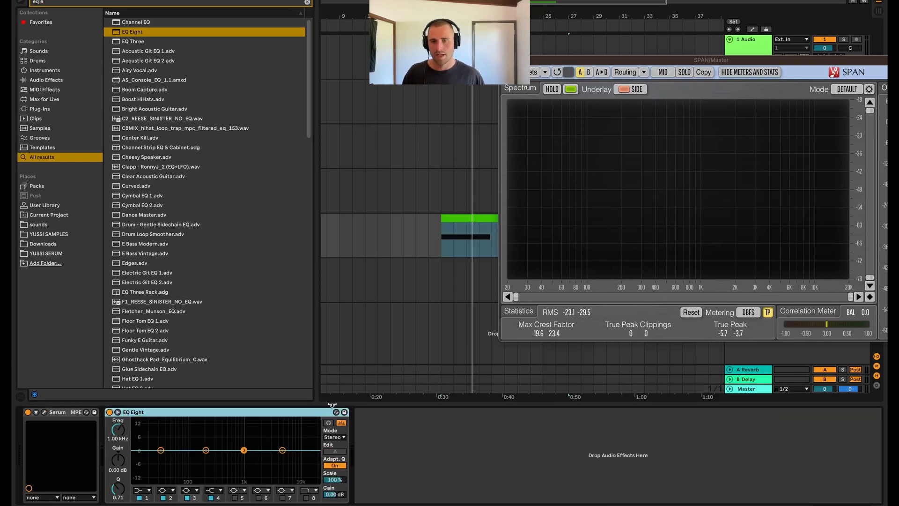
- Set the EQ Eight to M/S mode and switch its editing to the side channel
{"action": "left_click", "coordinate": [334, 437]}
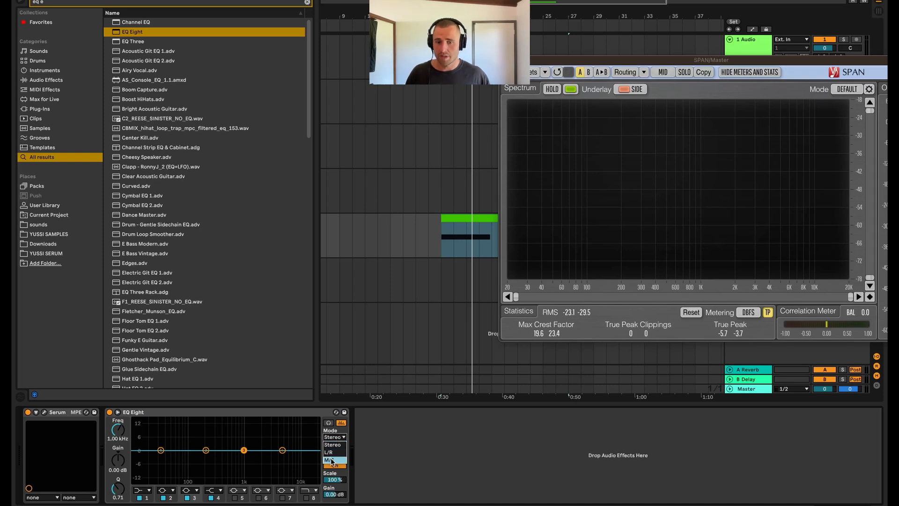
{"action": "key", "text": "space"}
{"action": "left_click", "coordinate": [334, 451]}
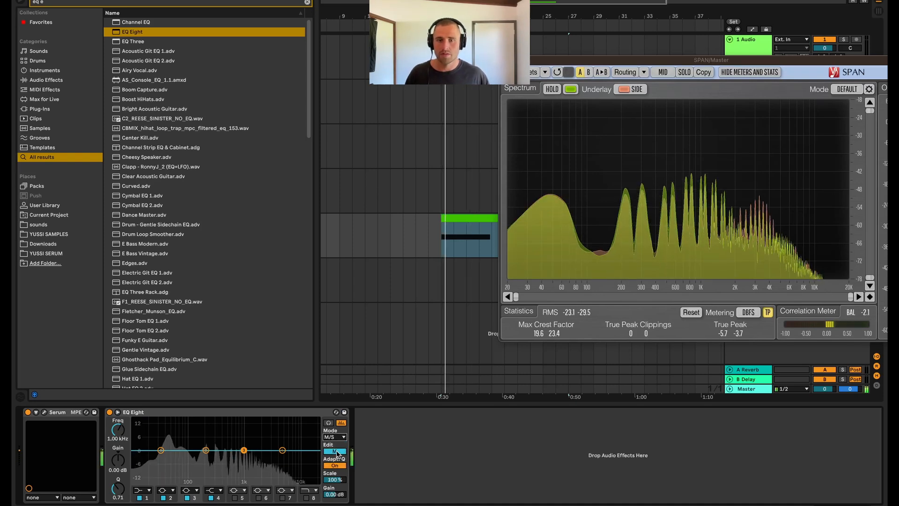
{"action": "left_click", "coordinate": [335, 452]}
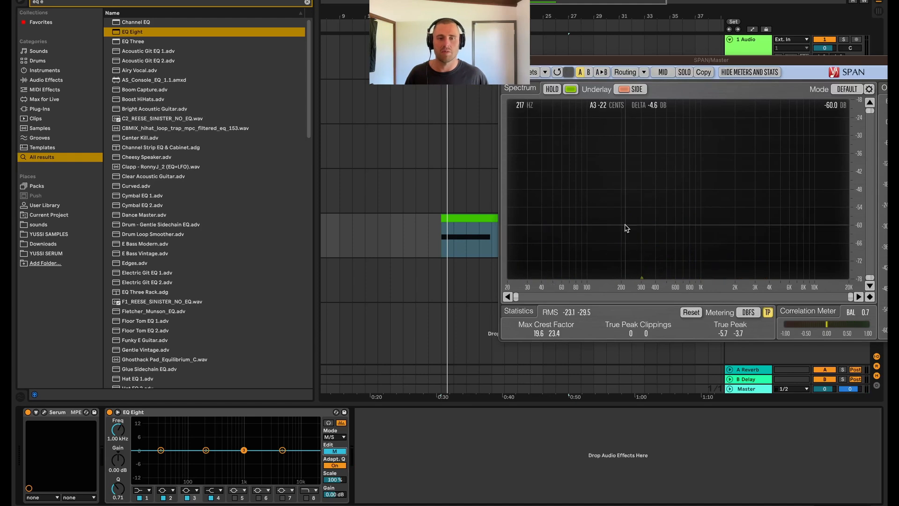
{"action": "left_click", "coordinate": [340, 452]}
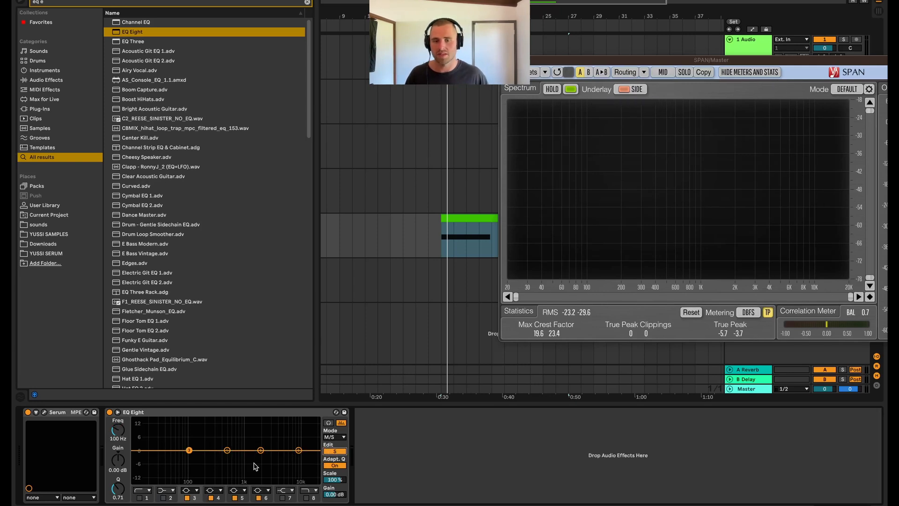
- Enable band 1 on the side channel as a steep low cut at 186 Hz with Q 0.45, checking it during playback
{"action": "left_click", "coordinate": [140, 498]}
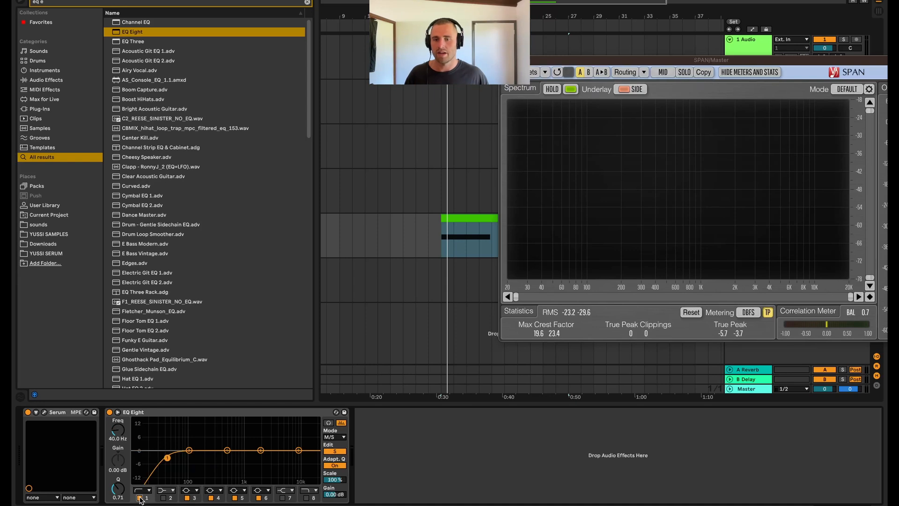
{"action": "left_click", "coordinate": [147, 491]}
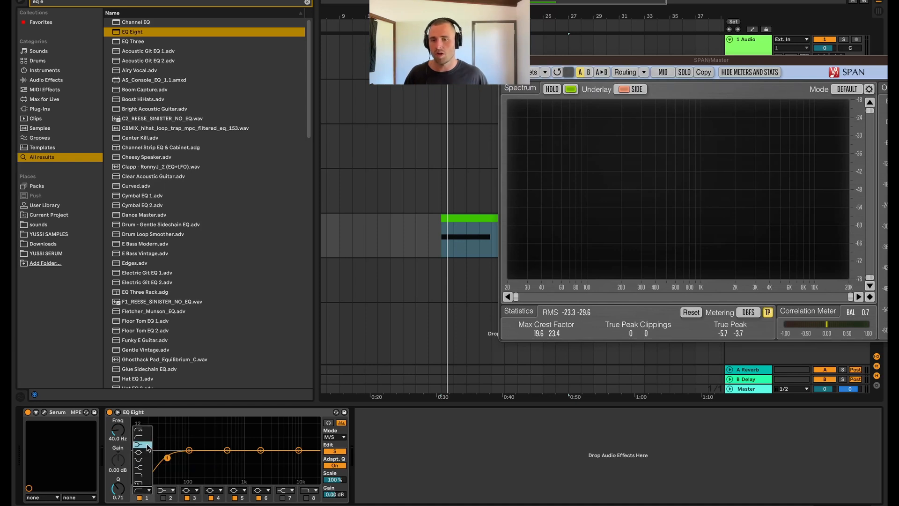
{"action": "left_click", "coordinate": [141, 430]}
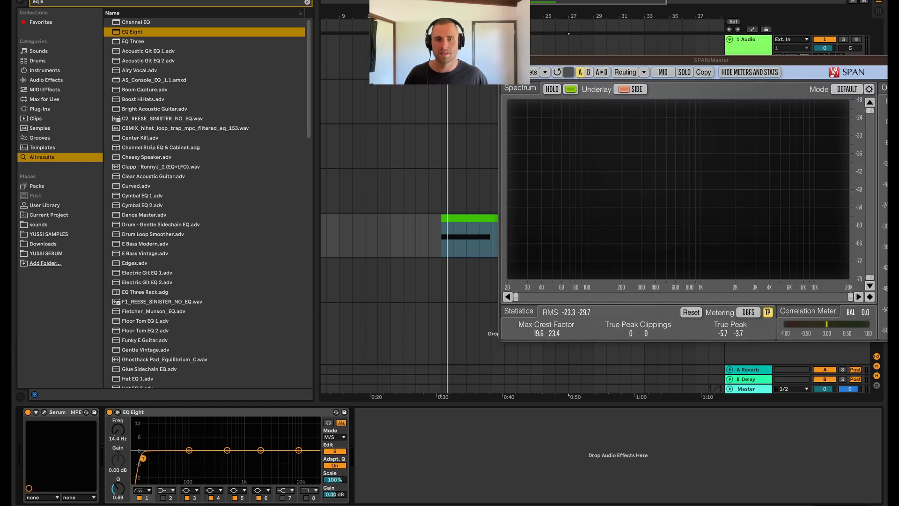
{"action": "key", "text": "space"}
{"action": "left_click_drag", "start_coordinate": [143, 458], "coordinate": [203, 463]}
{"action": "key", "text": "space"}
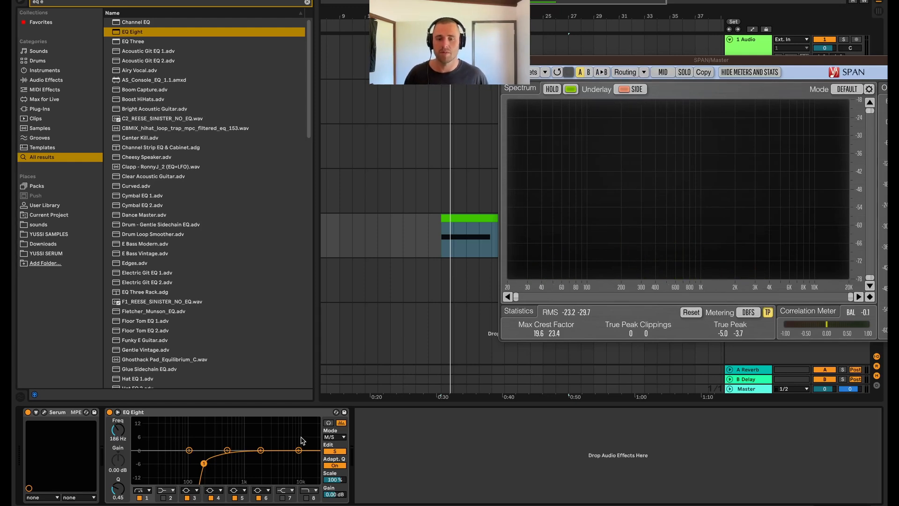
{"action": "key", "text": "space"}
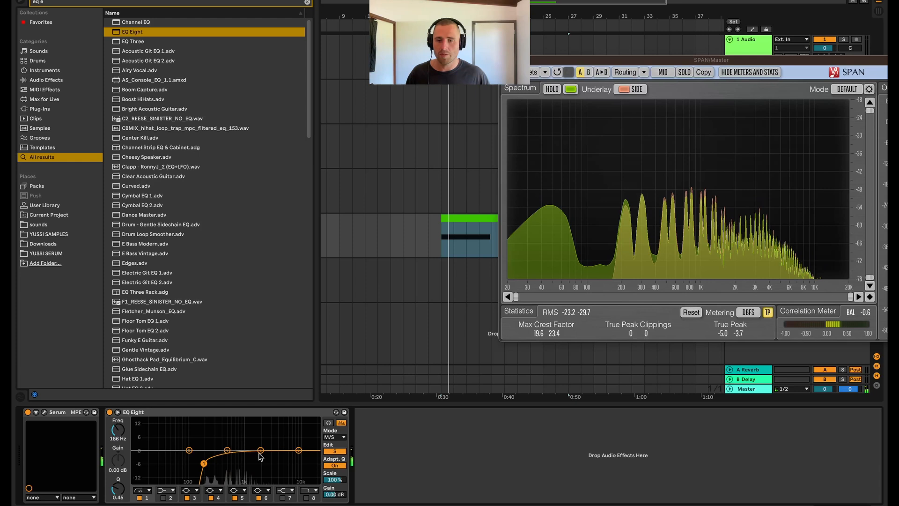
{"action": "key", "text": "space"}
- Make band 6 on the side channel a high shelf at 163 Hz with -6.07 dB gain
{"action": "left_click_drag", "start_coordinate": [299, 451], "coordinate": [289, 455]}
{"action": "left_click", "coordinate": [269, 490]}
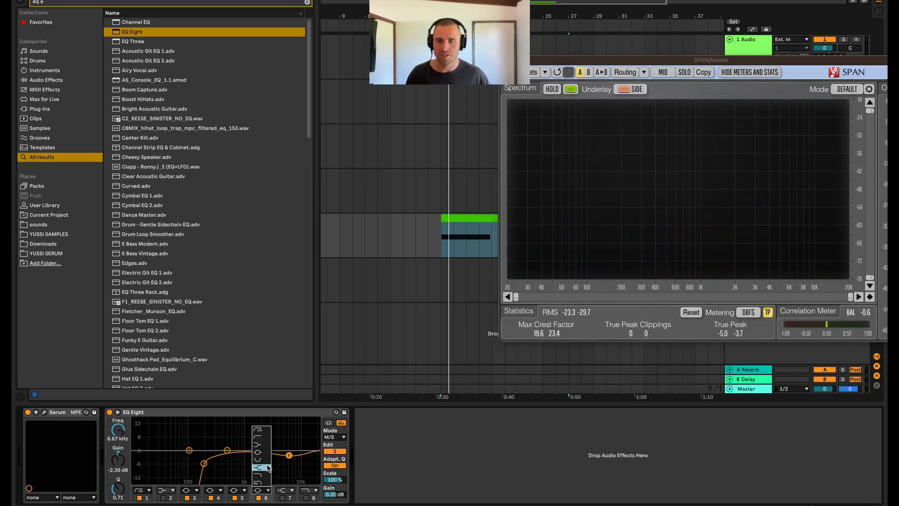
{"action": "left_click", "coordinate": [266, 468]}
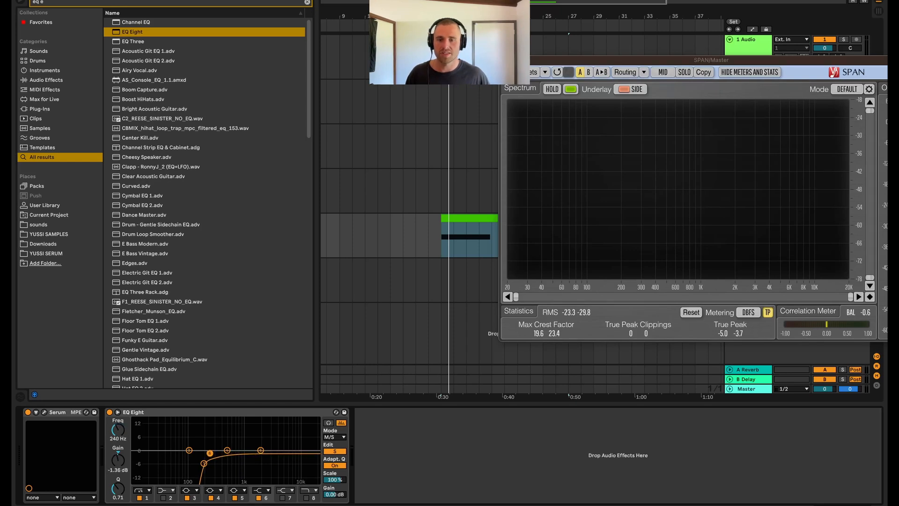
{"action": "key", "text": "space"}
{"action": "left_click_drag", "start_coordinate": [209, 453], "coordinate": [202, 463]}
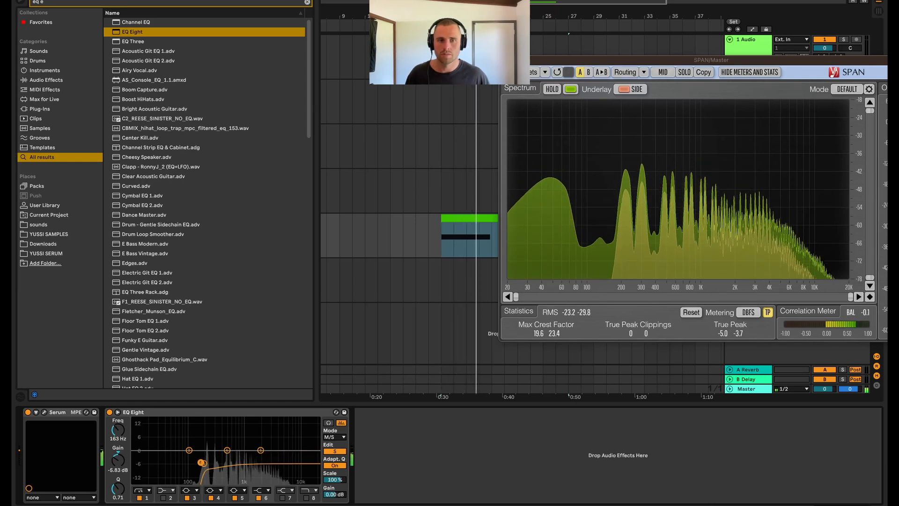
{"action": "key", "text": "space"}
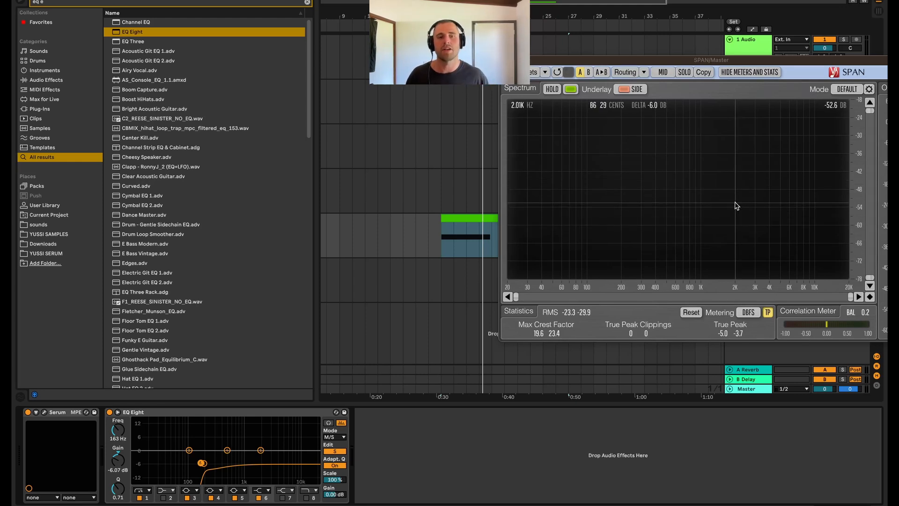
- Play the bass clip while toggling mono on the master's Utility to compare the mono and stereo sound
{"action": "key", "text": "space"}
{"action": "key", "text": "space"}
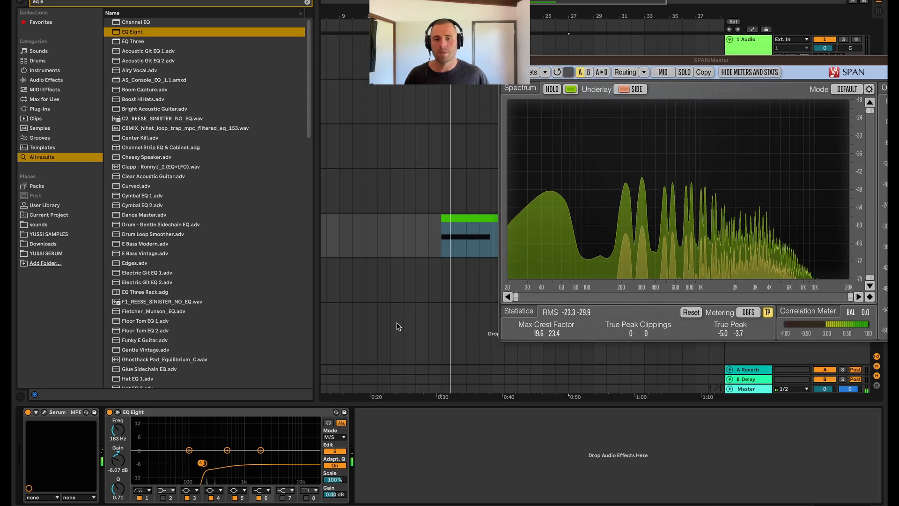
{"action": "left_click", "coordinate": [749, 389]}
{"action": "key", "text": "space"}
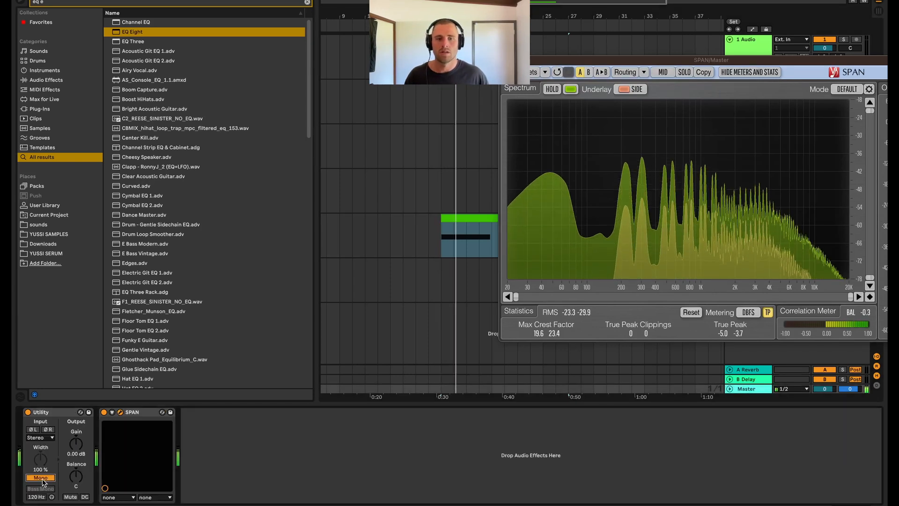
{"action": "left_click", "coordinate": [40, 477]}
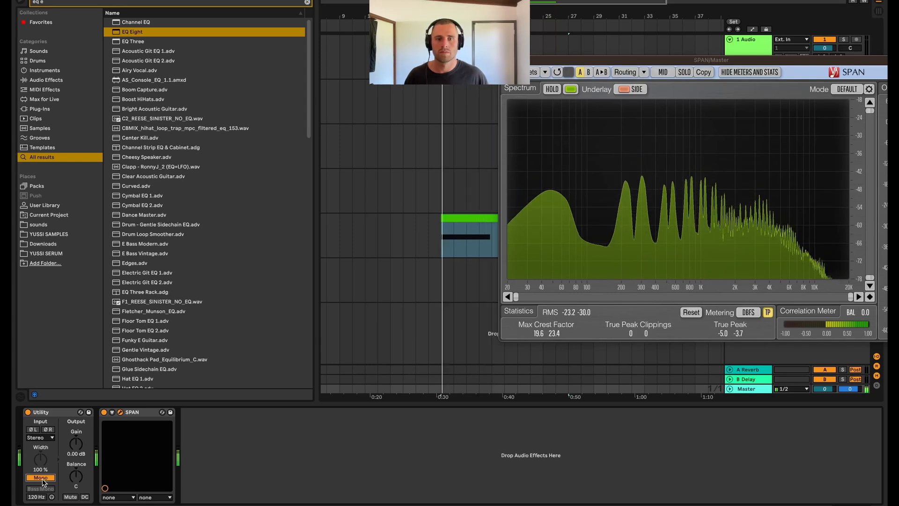
{"action": "left_click", "coordinate": [42, 478]}
{"action": "left_click", "coordinate": [441, 241]}
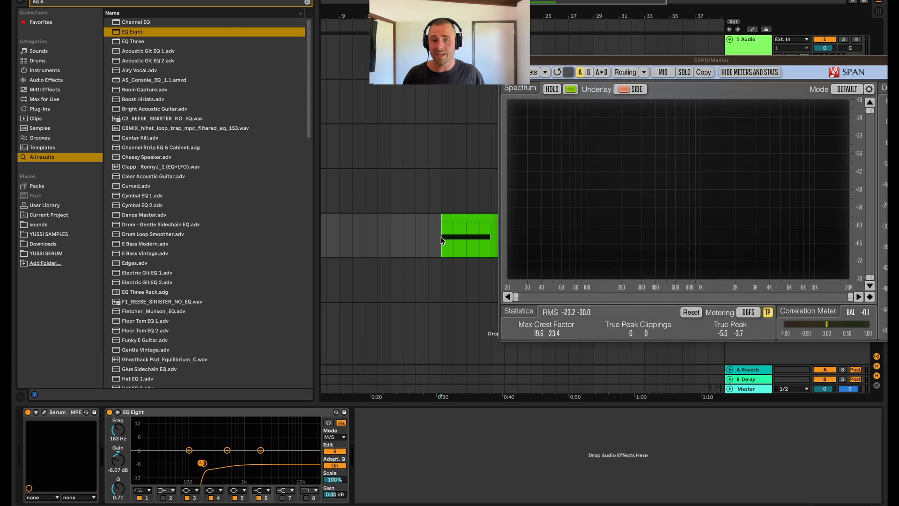
{"action": "key", "text": "space"}
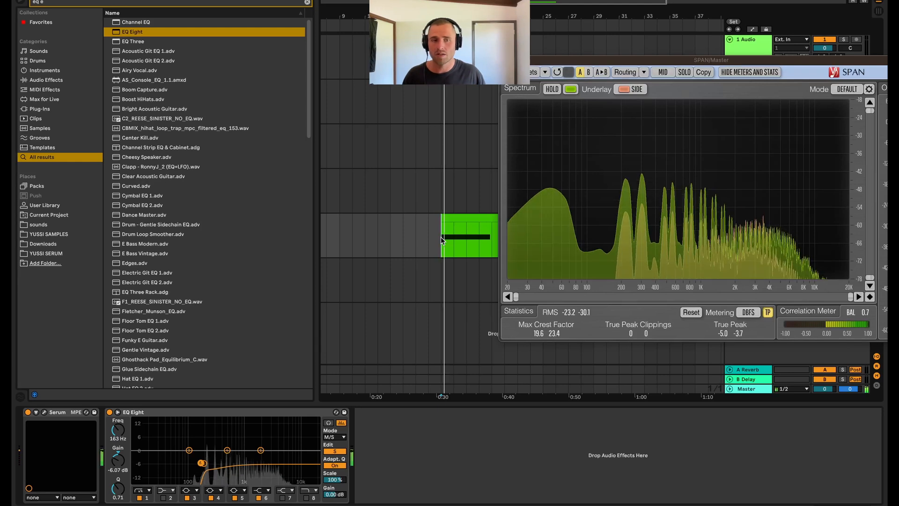
{"action": "left_click", "coordinate": [767, 386]}
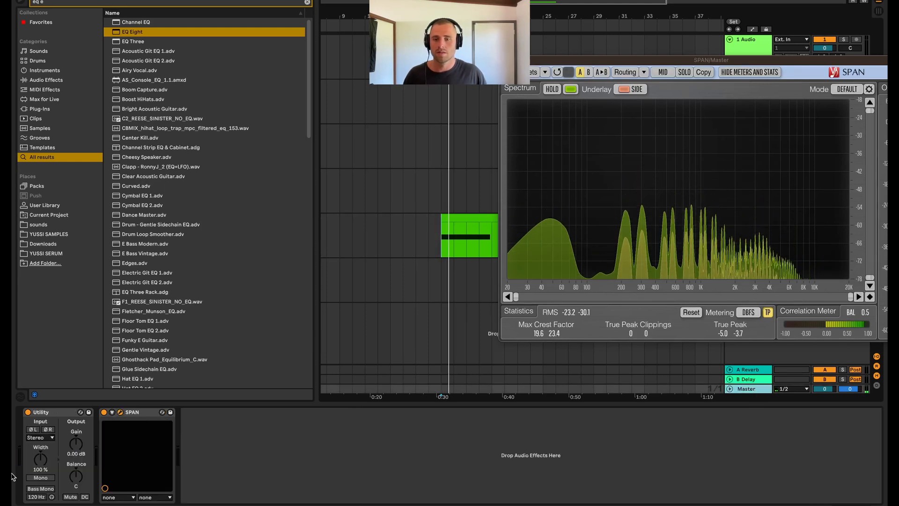
{"action": "left_click", "coordinate": [47, 478]}
{"action": "key", "text": "space"}
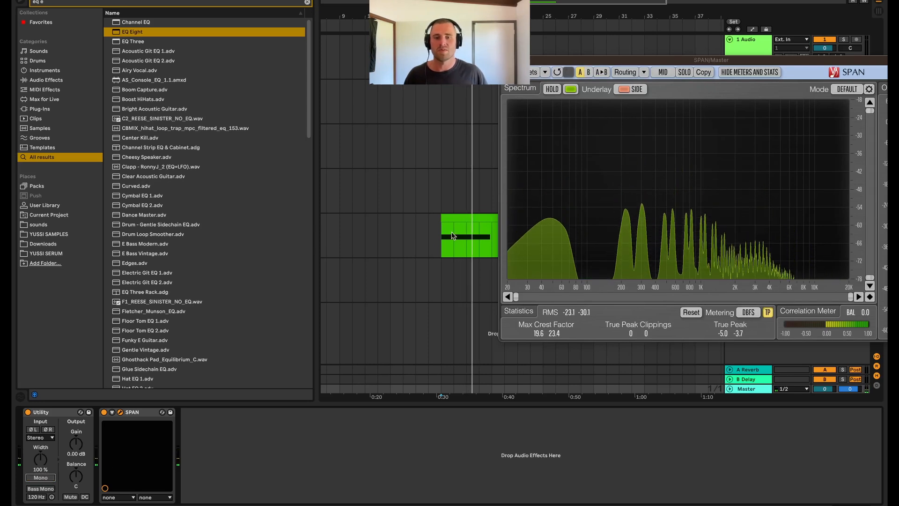
- Set band 4's high shelf on the EQ Eight's mid channel to 10.0 Hz with 2.85 dB gain and play back the bass
{"action": "left_click", "coordinate": [453, 235]}
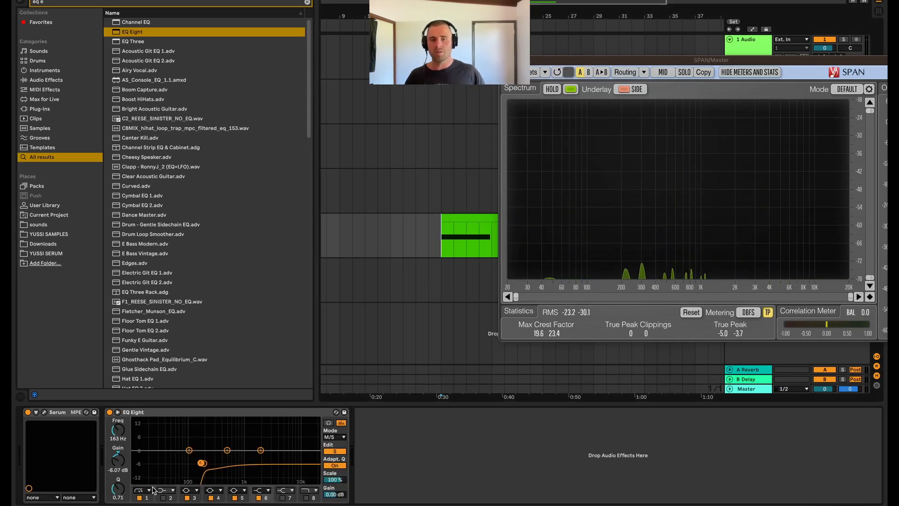
{"action": "left_click", "coordinate": [331, 451]}
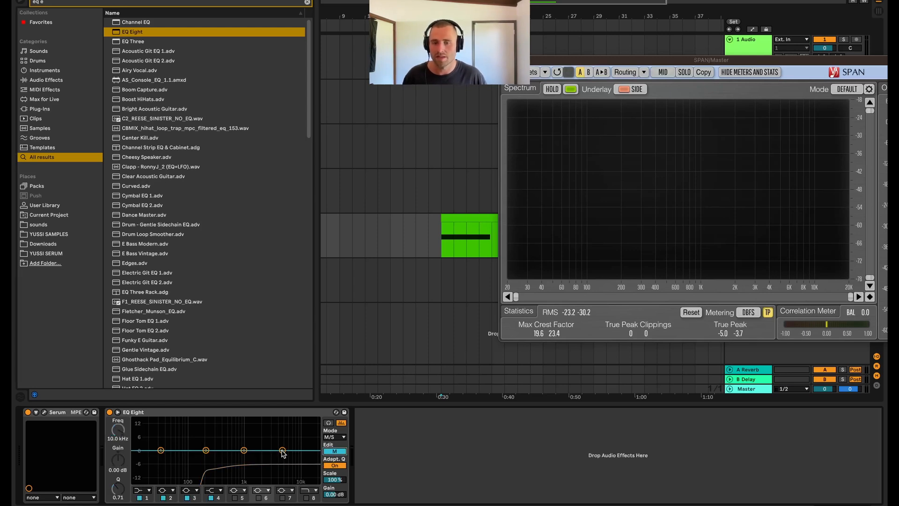
{"action": "left_click_drag", "start_coordinate": [283, 451], "coordinate": [277, 446]}
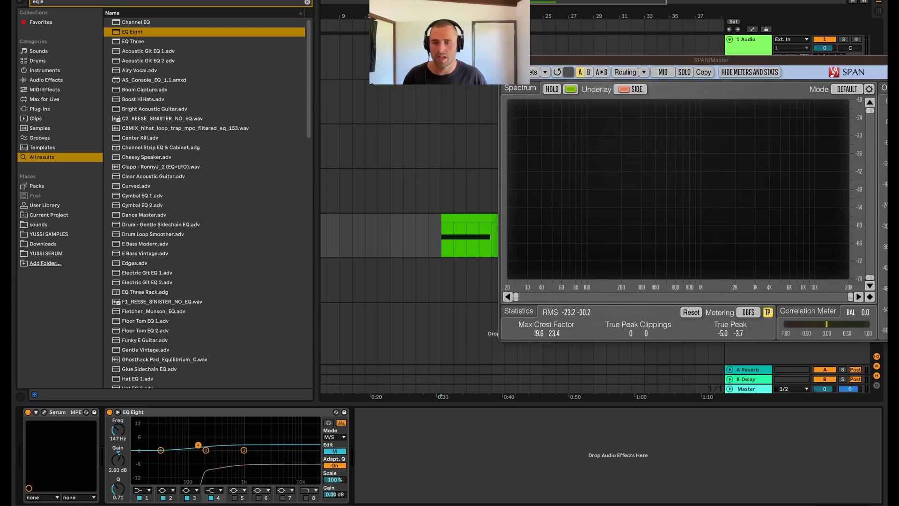
{"action": "key", "text": "space"}
{"action": "left_click_drag", "start_coordinate": [149, 448], "coordinate": [135, 444]}
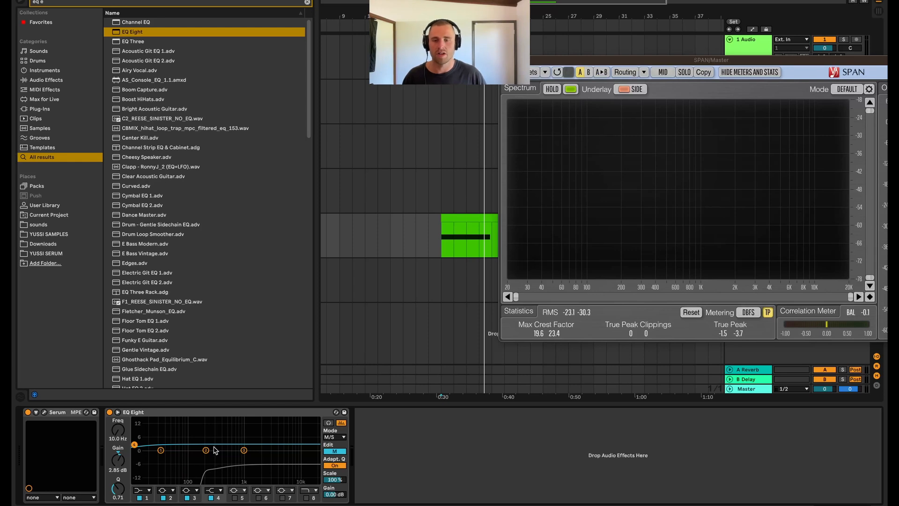
{"action": "key", "text": "space"}
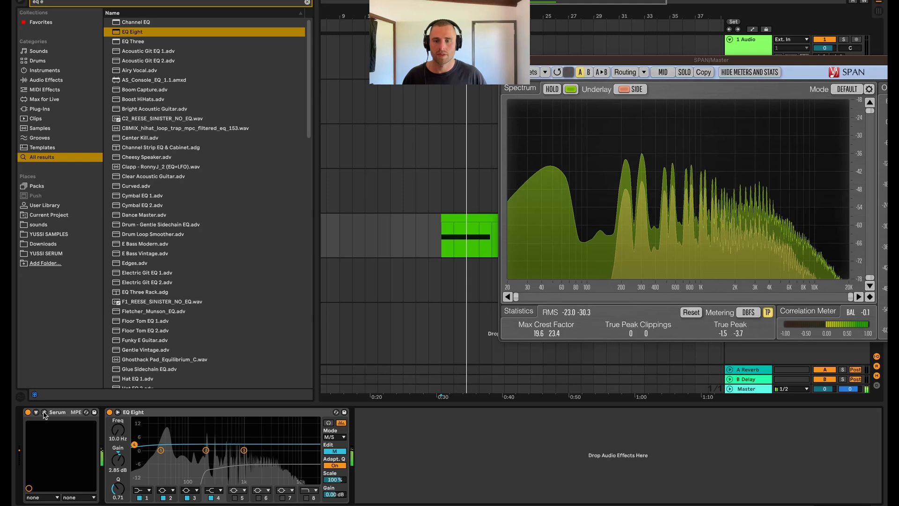
{"action": "key", "text": "space"}
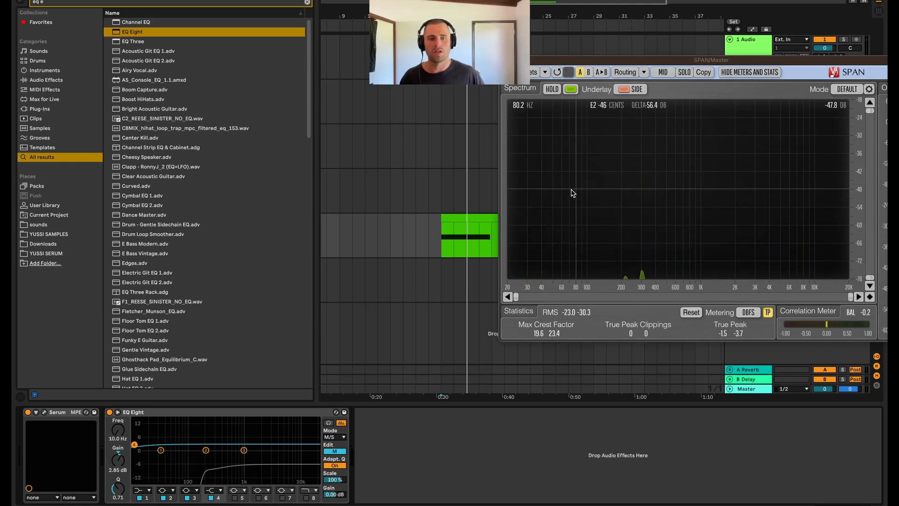
{"action": "key", "text": "space"}
{"action": "key", "text": "space"}
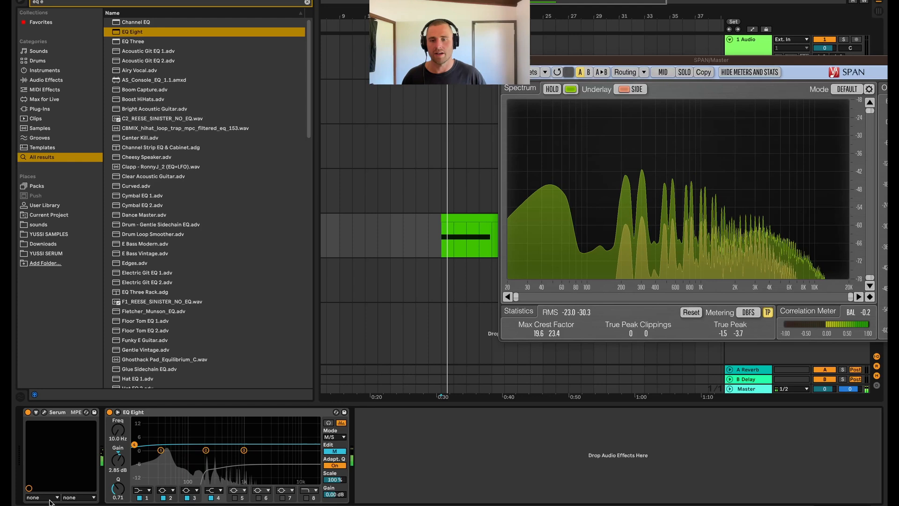
- Open Serum, reduce oscillator A's unison to 1 voice, and play back the bass to hear the change
{"action": "left_click", "coordinate": [44, 412]}
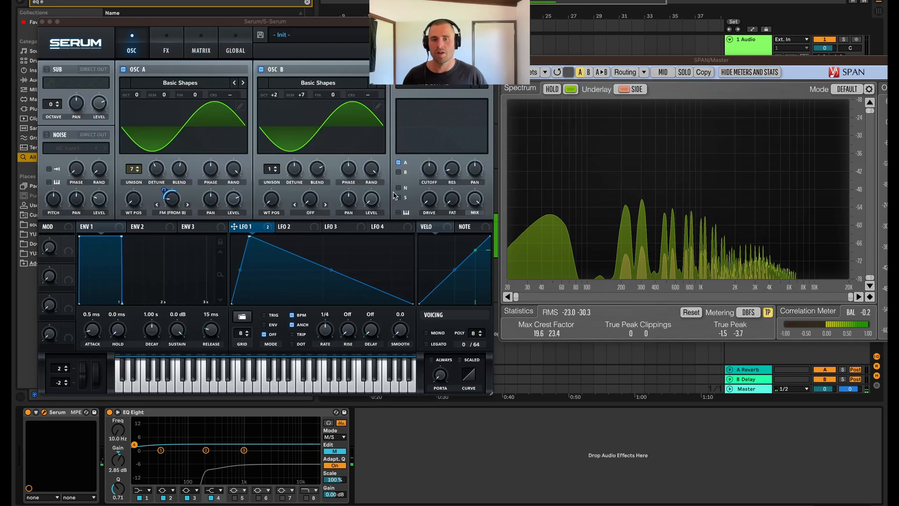
{"action": "left_click", "coordinate": [154, 169]}
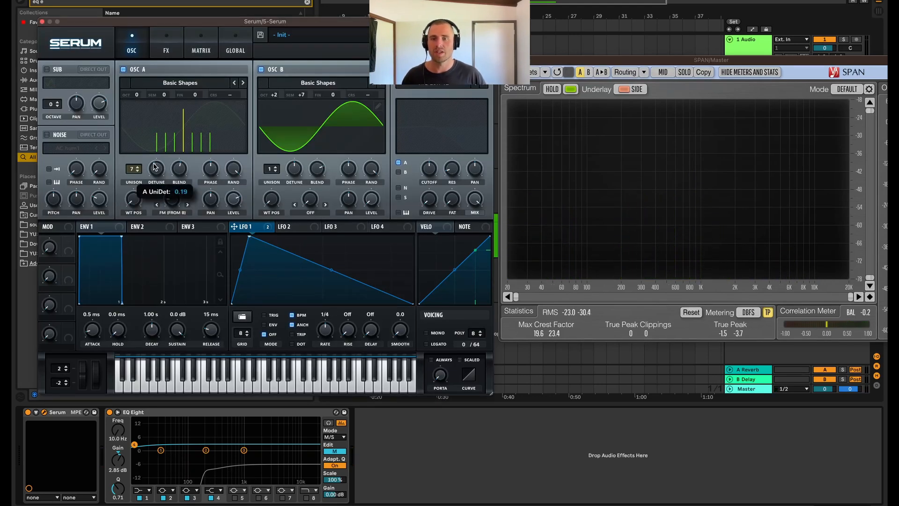
{"action": "left_click_drag", "start_coordinate": [153, 163], "coordinate": [154, 162]}
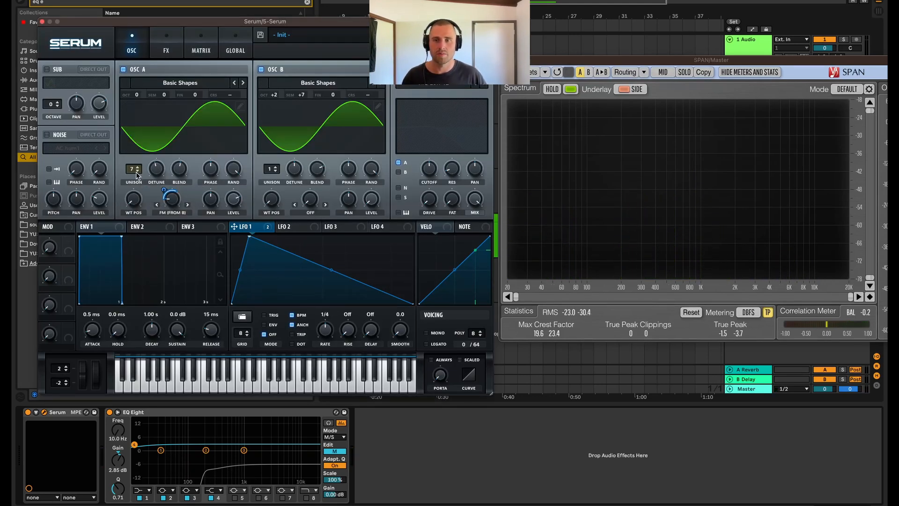
{"action": "key", "text": "space"}
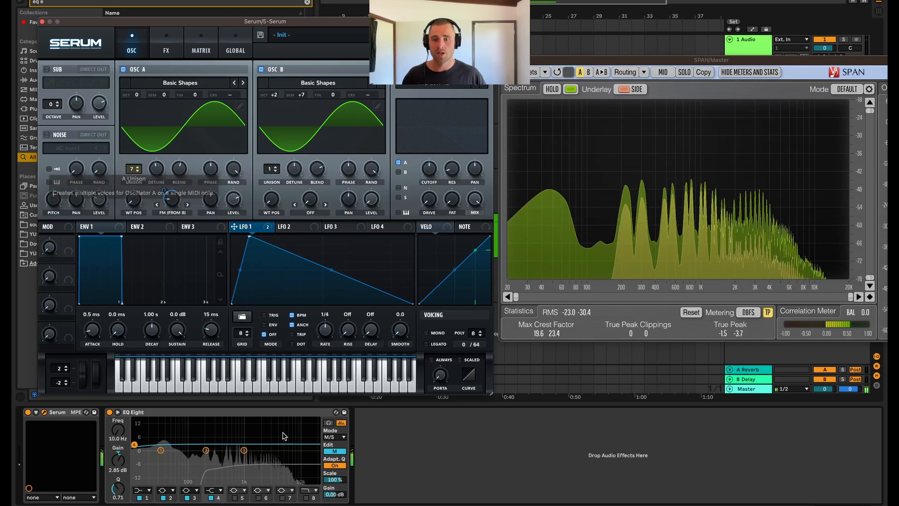
{"action": "left_click_drag", "start_coordinate": [134, 178], "coordinate": [131, 330]}
{"action": "key", "text": "space"}
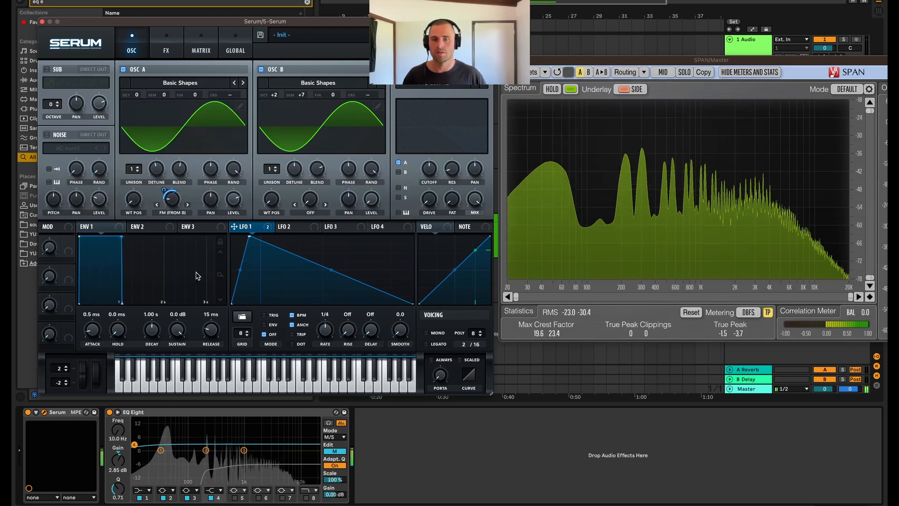
- Review the Tube distortion drive in Serum's effects and play the bass while toggling mono on the master's Utility
{"action": "left_click", "coordinate": [165, 47]}
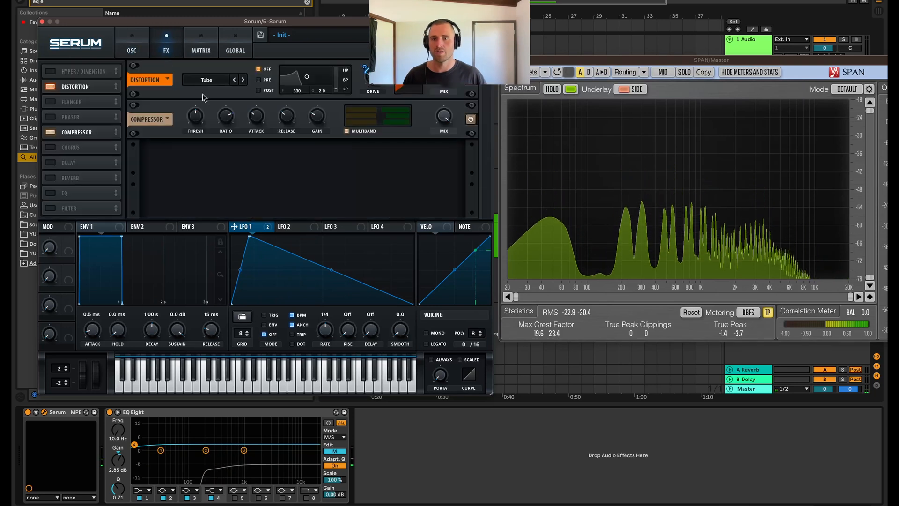
{"action": "mouse_move", "coordinate": [373, 83]}
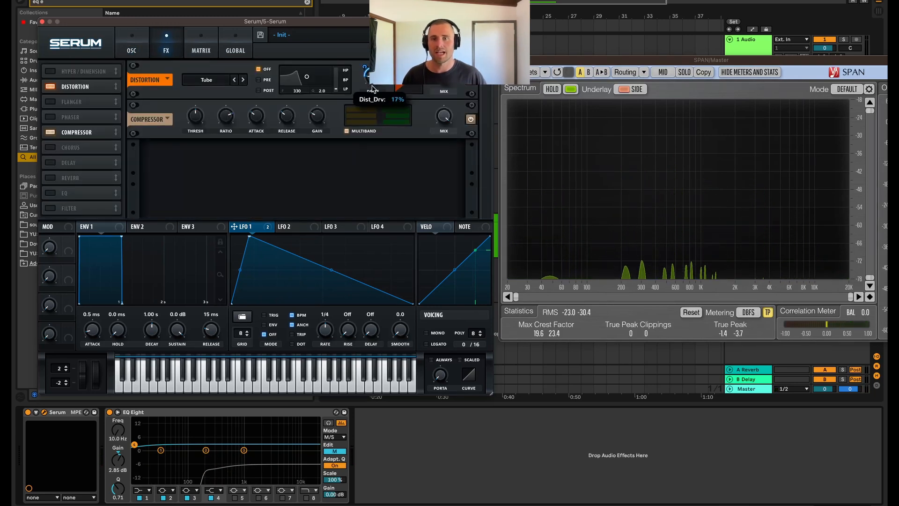
{"action": "key", "text": "space"}
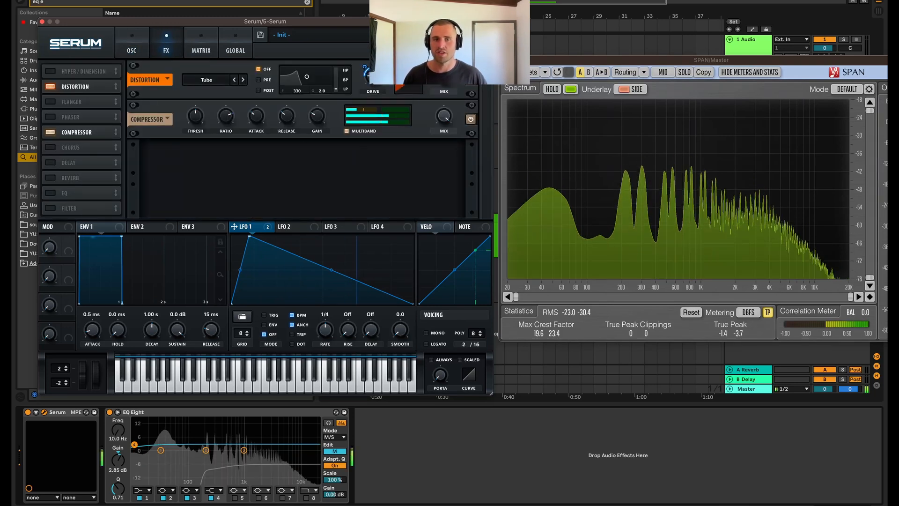
{"action": "left_click", "coordinate": [681, 392]}
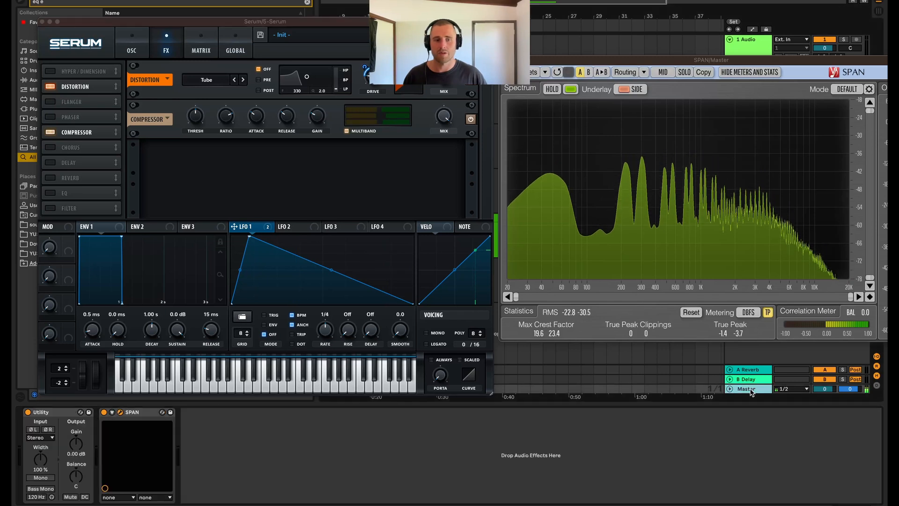
{"action": "left_click", "coordinate": [50, 477]}
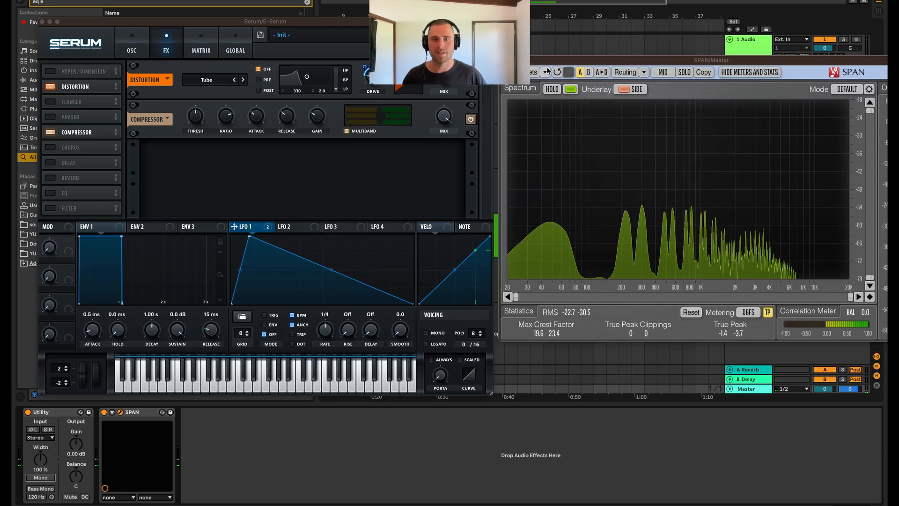
- Move the SPAN window aside and bypass the EQ Eight on the bass track
{"action": "left_click_drag", "start_coordinate": [545, 61], "coordinate": [587, 66]}
{"action": "left_click", "coordinate": [510, 242]}
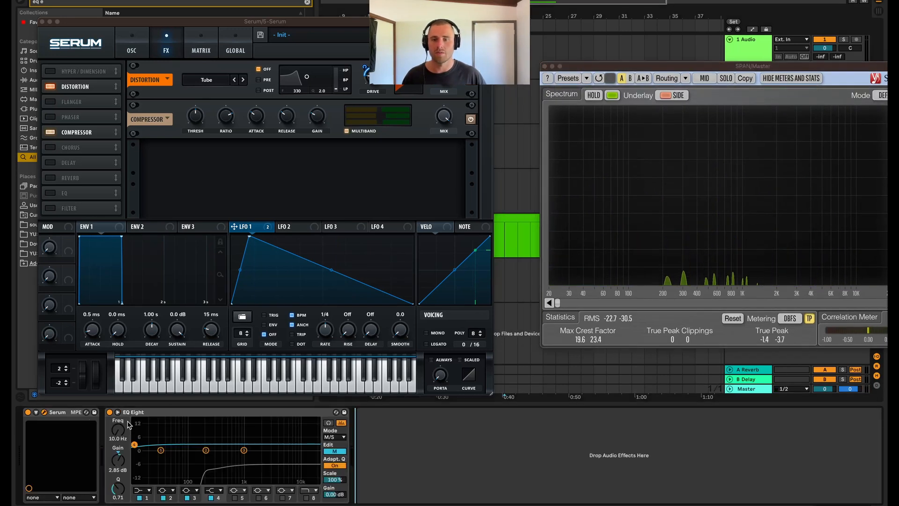
{"action": "left_click", "coordinate": [109, 412]}
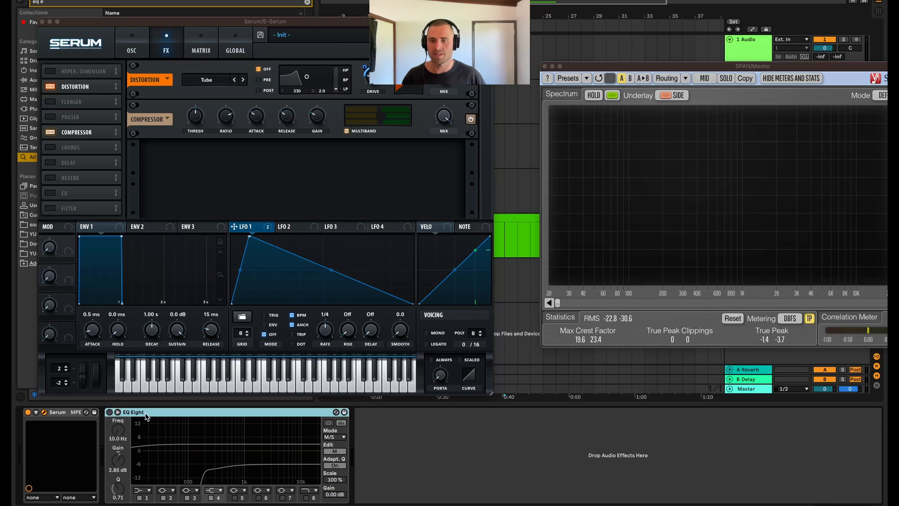
- Search the browser for "side" and insert Sidewidener II between Serum and EQ Eight on the bass track
{"action": "left_click", "coordinate": [131, 2]}
{"action": "type", "text": "side"}
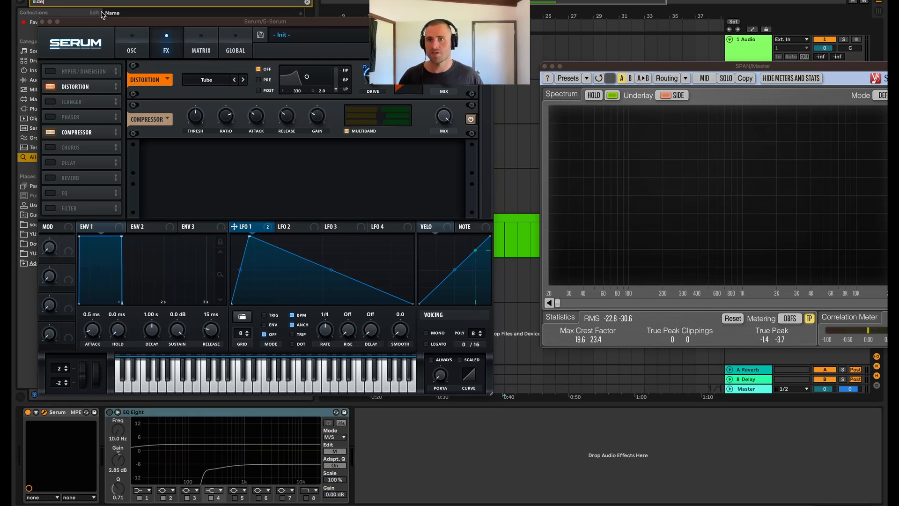
{"action": "left_click_drag", "start_coordinate": [102, 22], "coordinate": [376, 90]}
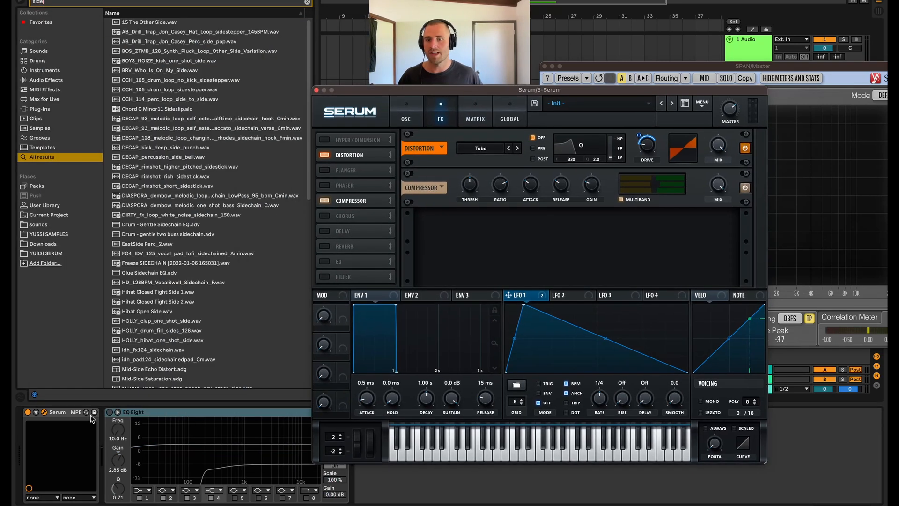
{"action": "scroll", "coordinate": [193, 336], "scroll_direction": "down", "scroll_amount": 10}
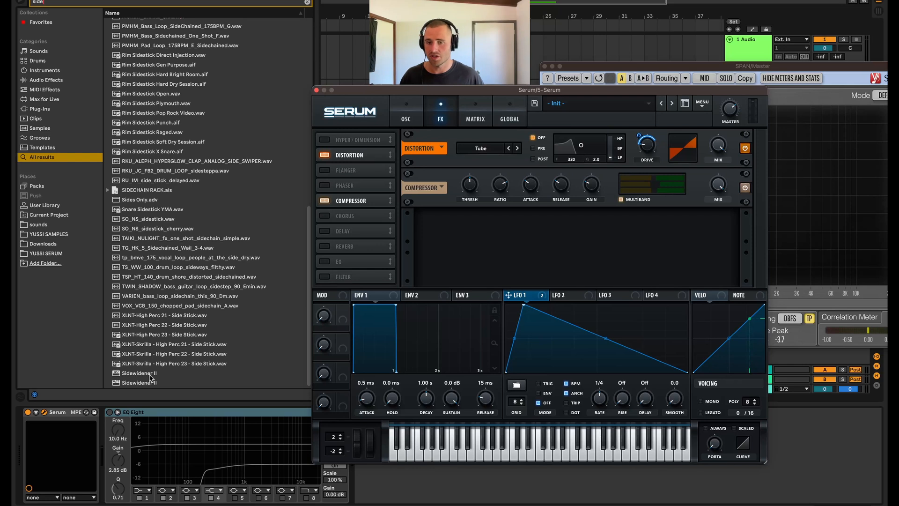
{"action": "left_click_drag", "start_coordinate": [150, 376], "coordinate": [125, 461]}
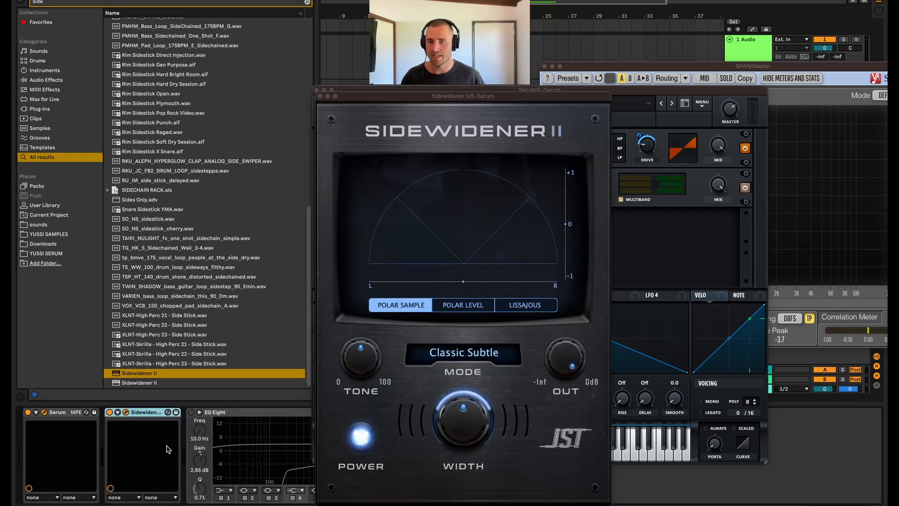
{"action": "left_click_drag", "start_coordinate": [446, 97], "coordinate": [564, 75]}
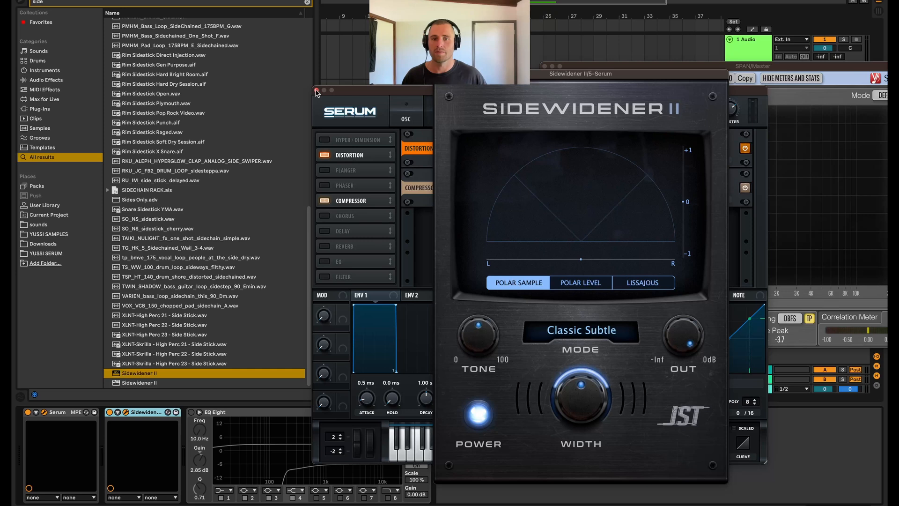
- Close the Serum window and set Sidewidener II's width to 0%
{"action": "left_click_drag", "start_coordinate": [333, 92], "coordinate": [269, 72]}
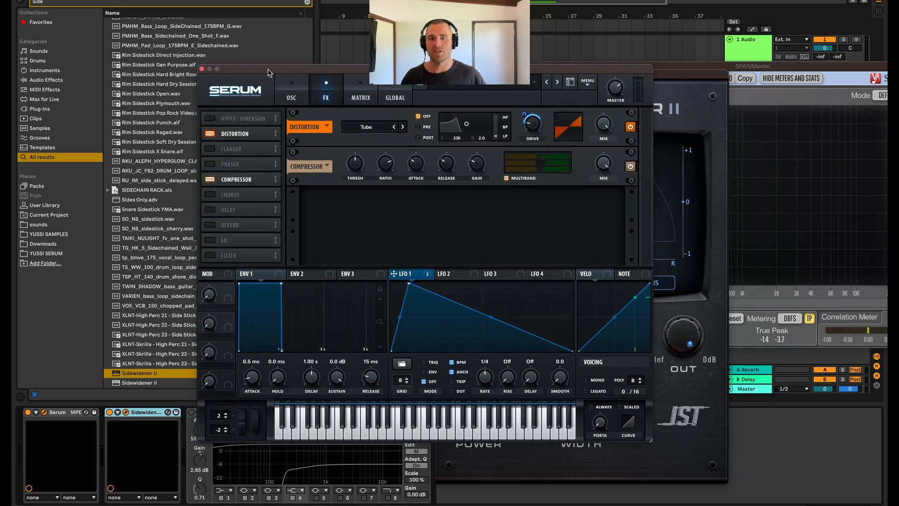
{"action": "left_click", "coordinate": [201, 70]}
{"action": "left_click_drag", "start_coordinate": [581, 74], "coordinate": [359, 68]}
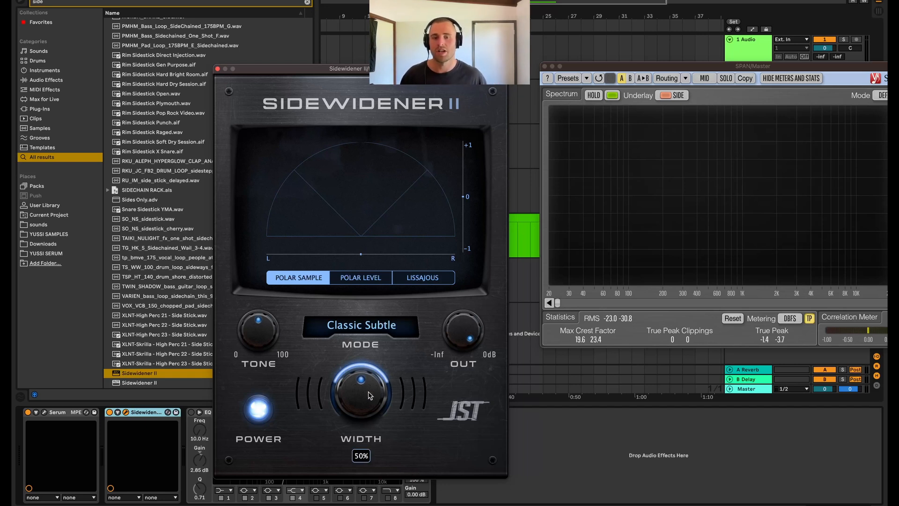
{"action": "left_click_drag", "start_coordinate": [370, 395], "coordinate": [355, 457]}
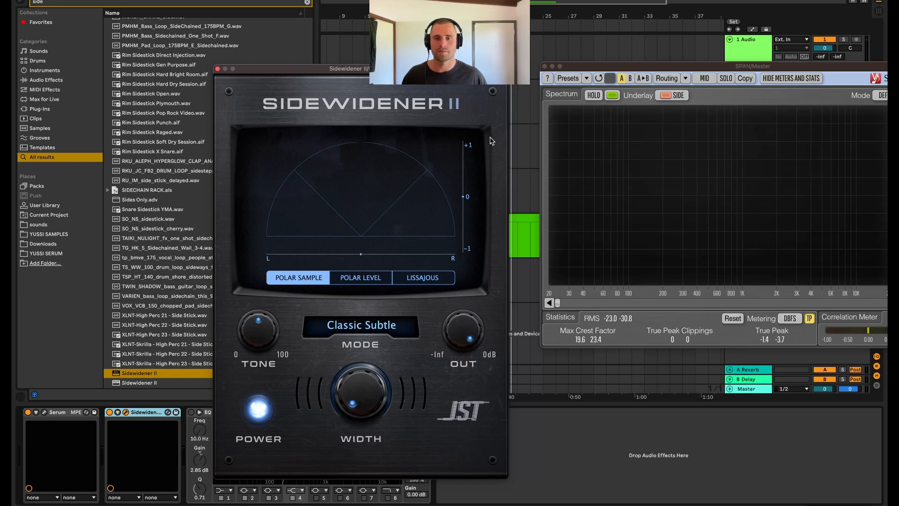
- Play the bass clip from its start and raise Sidewidener II's width to roughly the middle of its range
{"action": "left_click_drag", "start_coordinate": [485, 69], "coordinate": [412, 45]}
{"action": "left_click", "coordinate": [442, 242]}
{"action": "key", "text": "space"}
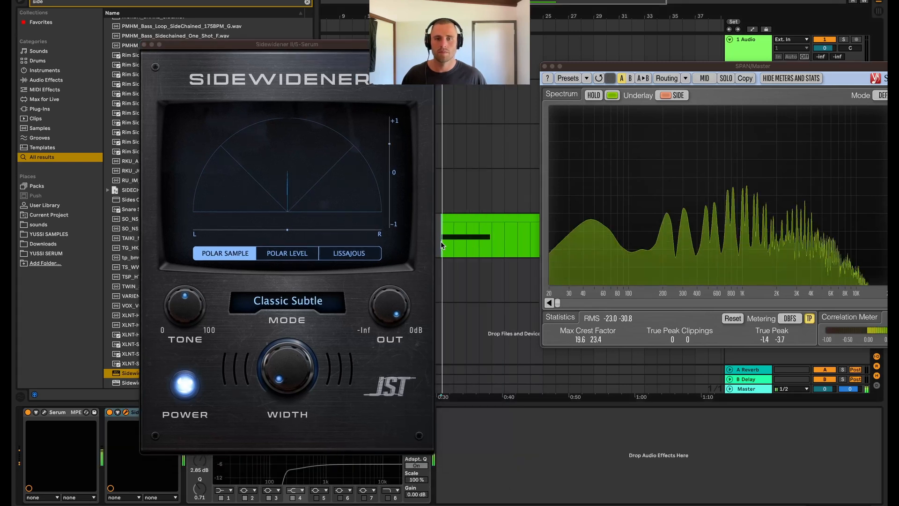
{"action": "mouse_move", "coordinate": [285, 376]}
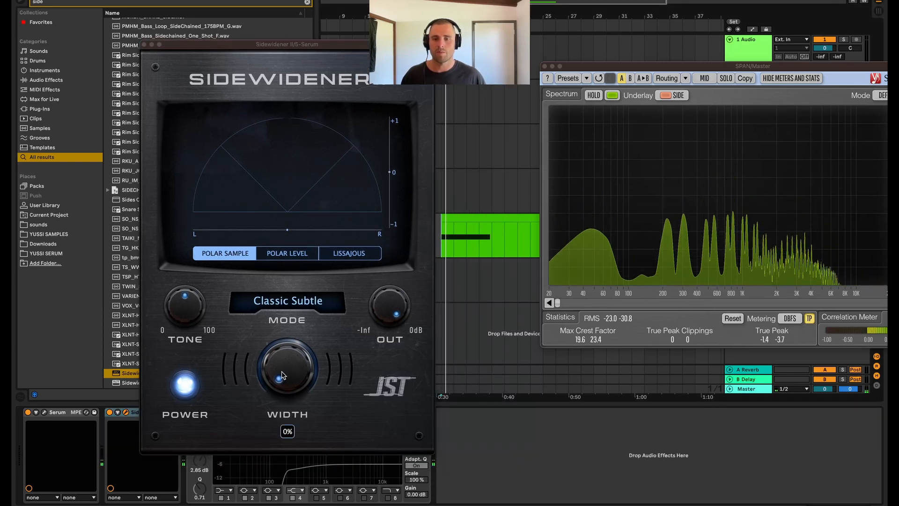
{"action": "left_click_drag", "start_coordinate": [283, 374], "coordinate": [286, 361]}
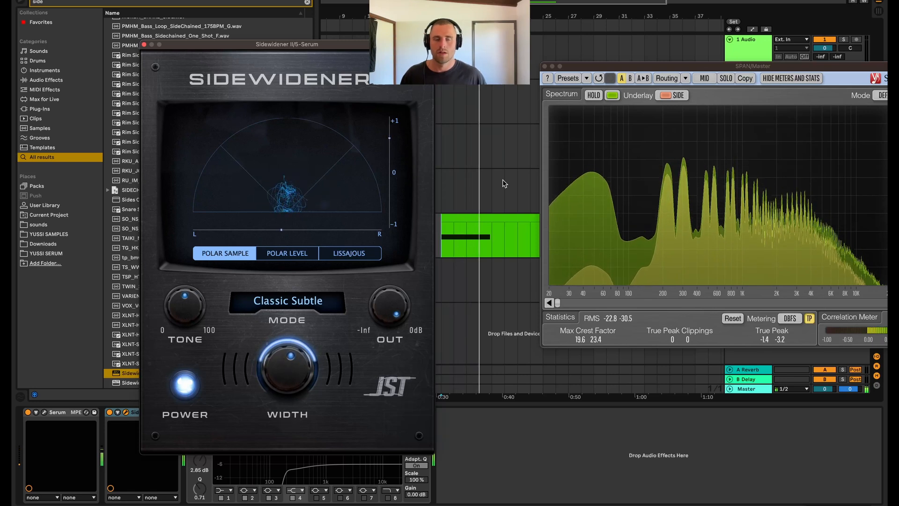
- Replay the bass with Sidewidener II bypassed and re-enabled, and enable mono on the master's Utility
{"action": "key", "text": "space"}
{"action": "key", "text": "space"}
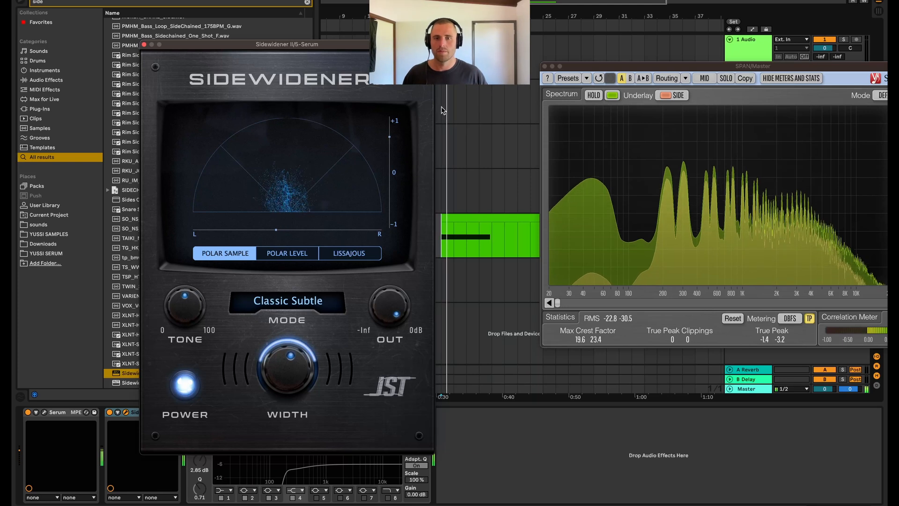
{"action": "left_click_drag", "start_coordinate": [211, 44], "coordinate": [261, 26]}
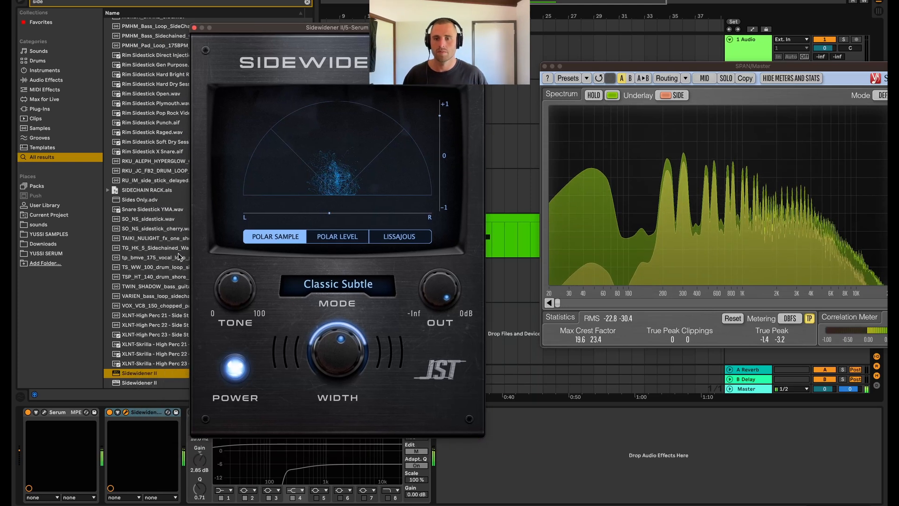
{"action": "left_click", "coordinate": [110, 412]}
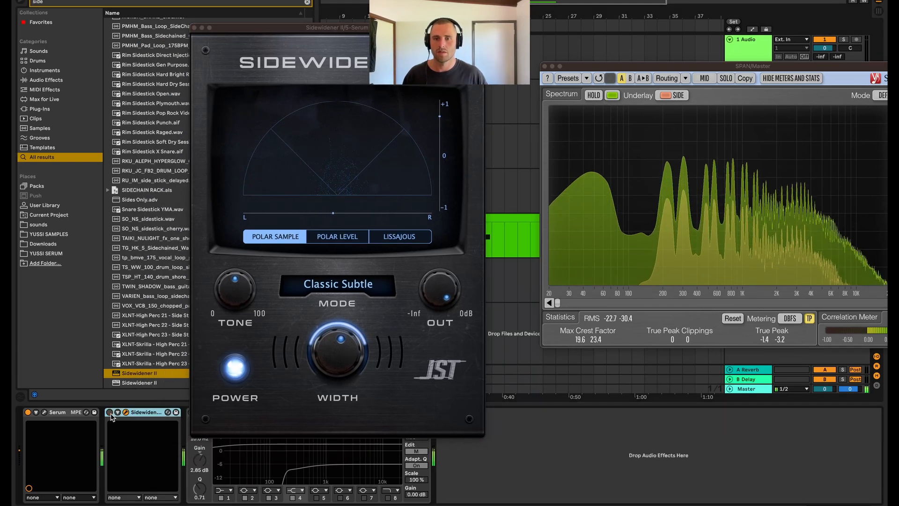
{"action": "left_click", "coordinate": [110, 412]}
{"action": "left_click", "coordinate": [758, 390]}
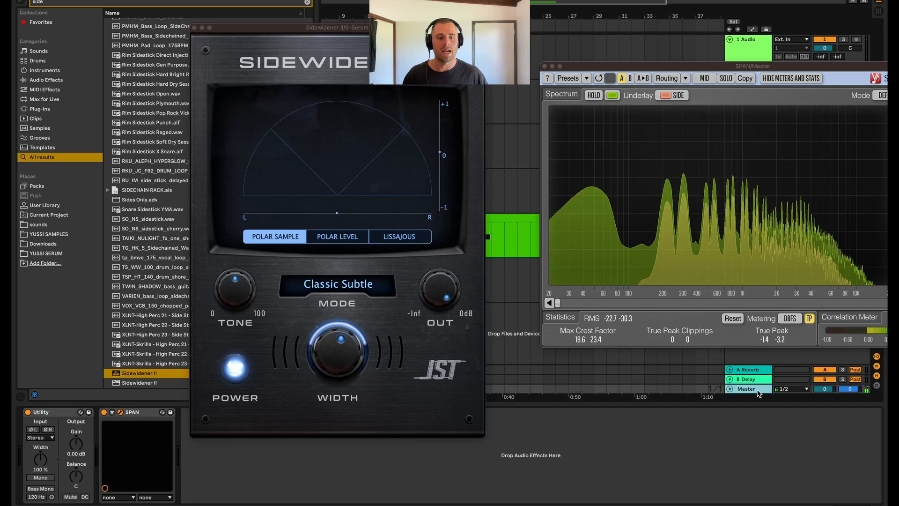
{"action": "left_click", "coordinate": [41, 478]}
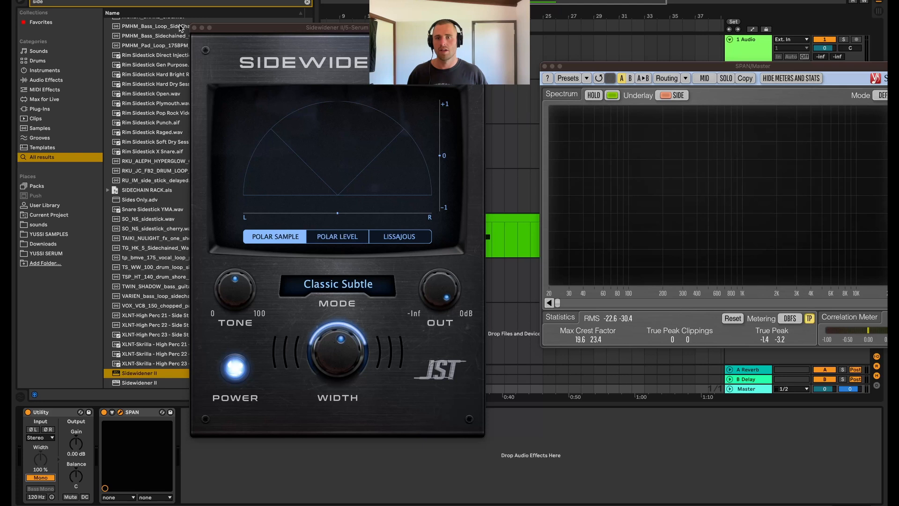
- Close the Sidewidener II window and review Serum's oscillator settings on the bass track
{"action": "left_click", "coordinate": [194, 28]}
{"action": "left_click", "coordinate": [444, 246]}
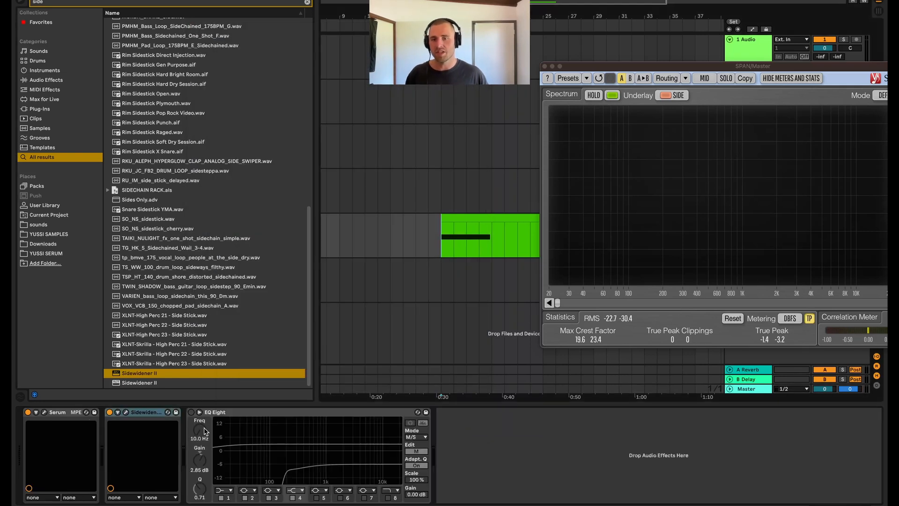
{"action": "left_click", "coordinate": [44, 413]}
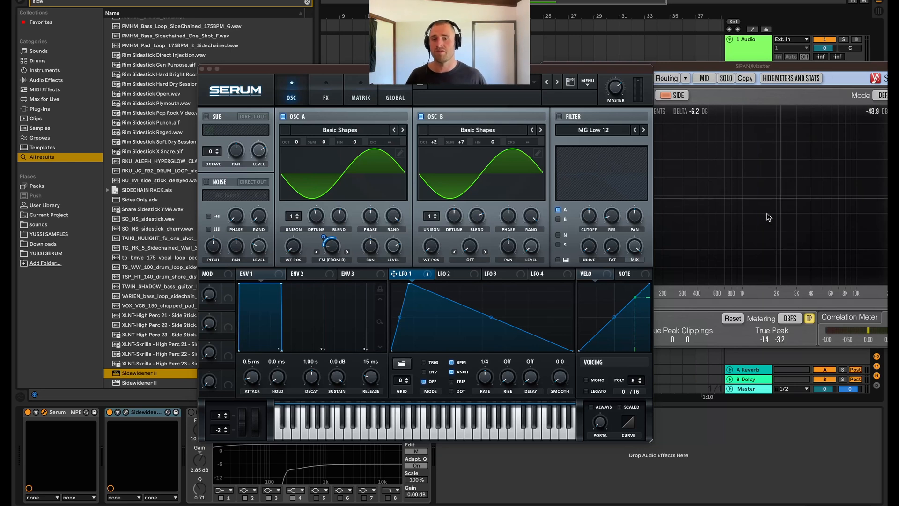
{"action": "left_click", "coordinate": [202, 69]}
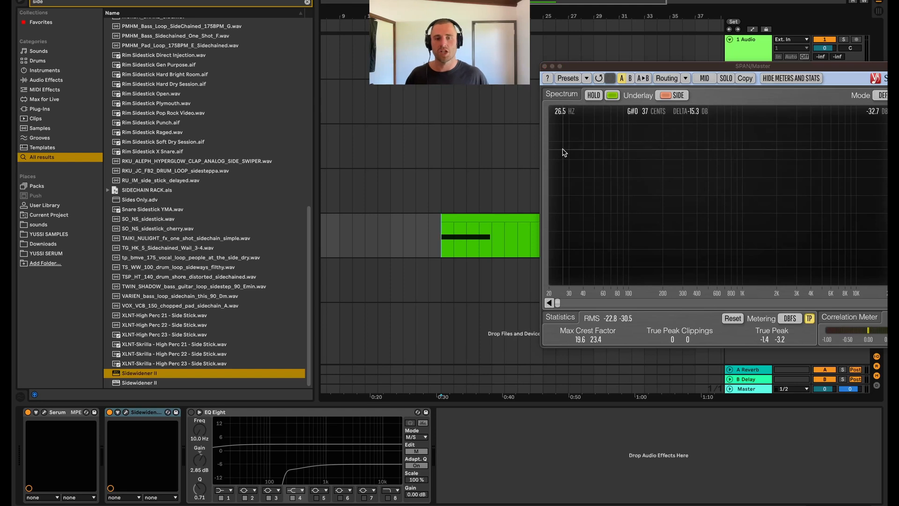
- Play the bass clip while switching the EQ Eight on and off to compare the sound in mono
{"action": "key", "text": "space"}
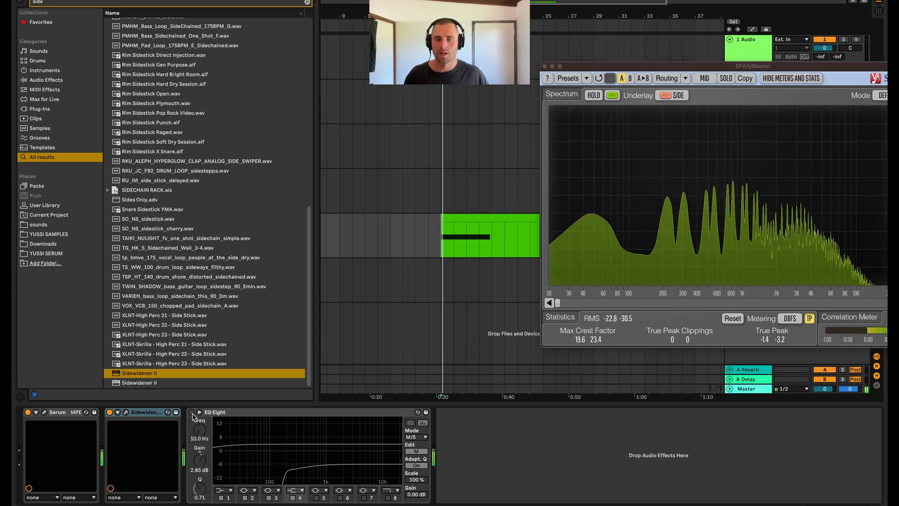
{"action": "left_click", "coordinate": [191, 412]}
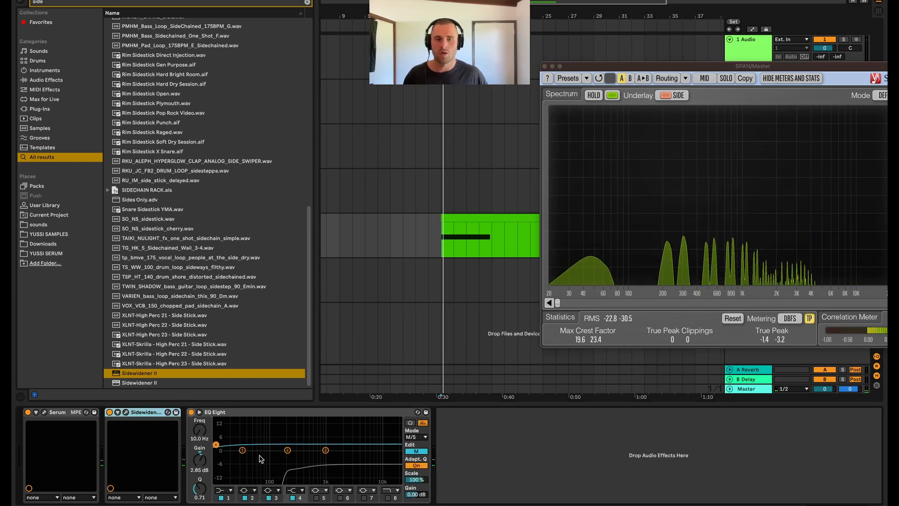
{"action": "key", "text": "space"}
{"action": "left_click", "coordinate": [191, 412]}
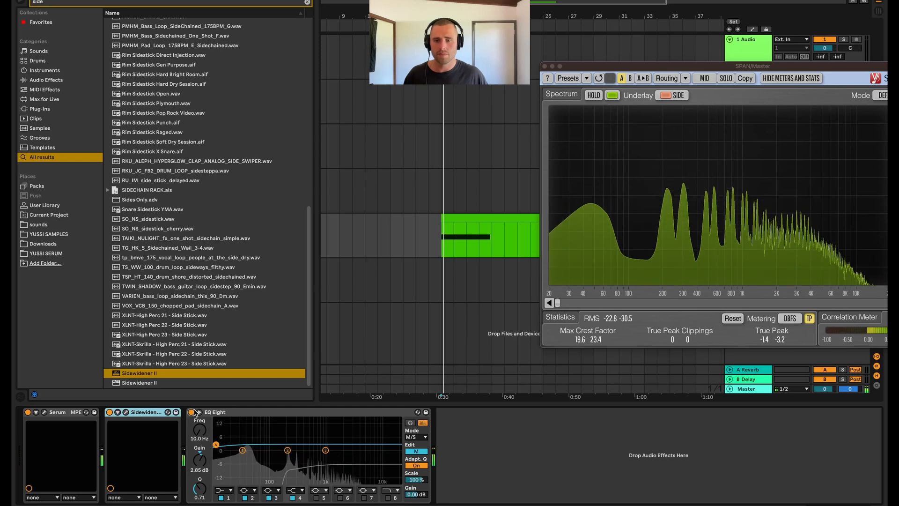
{"action": "key", "text": "space"}
{"action": "key", "text": "space"}
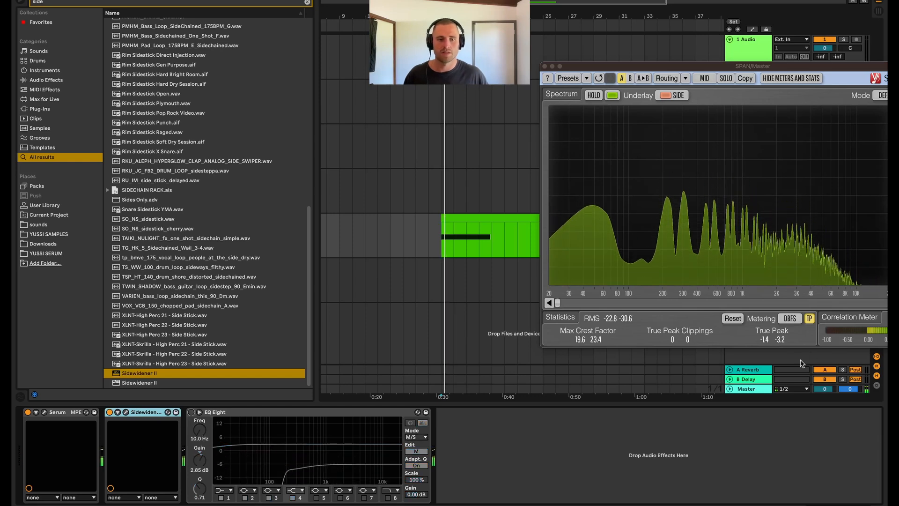
- Turn off mono on the master's Utility and play the bass clip from its start
{"action": "left_click", "coordinate": [750, 390]}
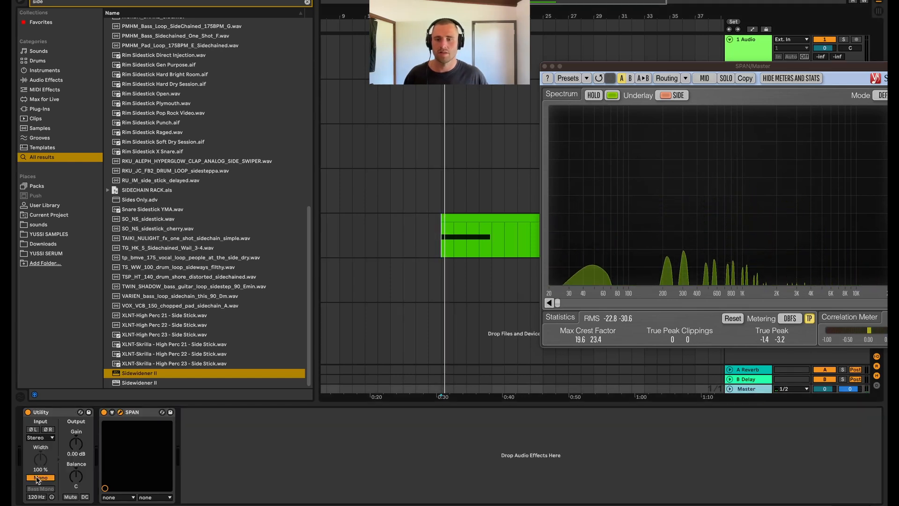
{"action": "left_click", "coordinate": [440, 245]}
{"action": "key", "text": "space"}
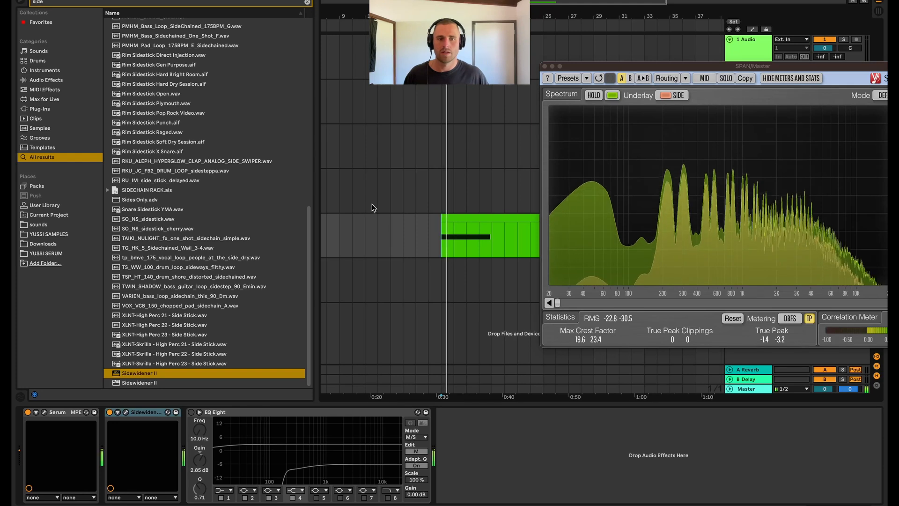
- Reopen Sidewidener II on the bass track and raise its width close to maximum while playing the clip
{"action": "left_click", "coordinate": [126, 412]}
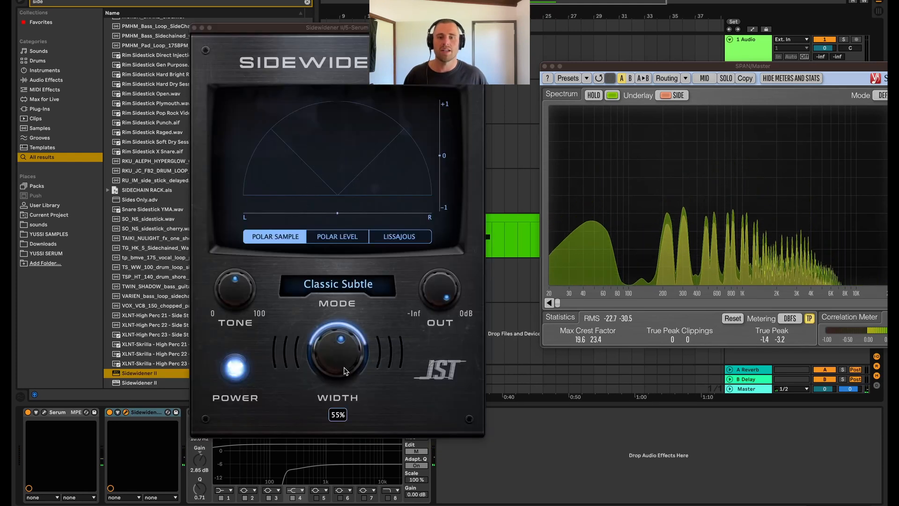
{"action": "mouse_move", "coordinate": [344, 357]}
{"action": "left_mouse_down"}
{"action": "mouse_move", "coordinate": [345, 343]}
{"action": "mouse_move", "coordinate": [342, 358]}
{"action": "left_mouse_up"}
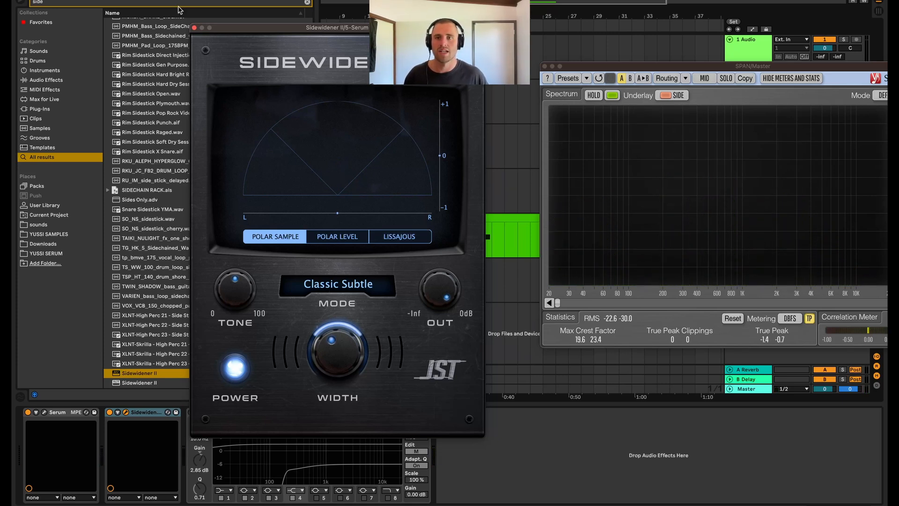
{"action": "left_click_drag", "start_coordinate": [246, 28], "coordinate": [140, 8]}
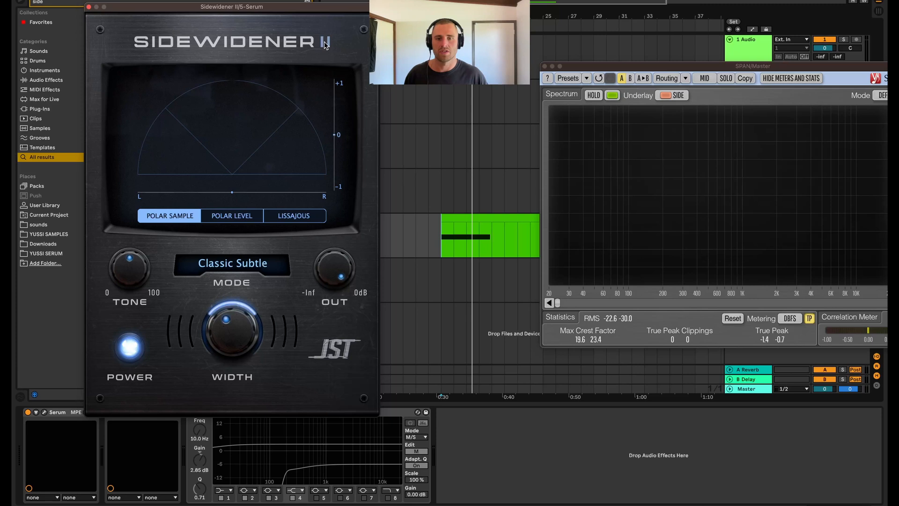
{"action": "key", "text": "space"}
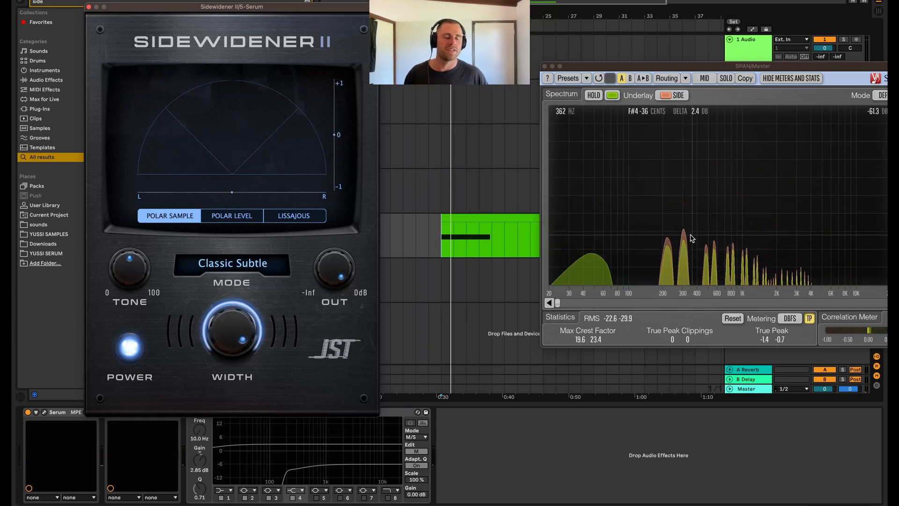
- Replay the widened bass while switching mono on and off on the master's Utility to compare
{"action": "left_click", "coordinate": [745, 379]}
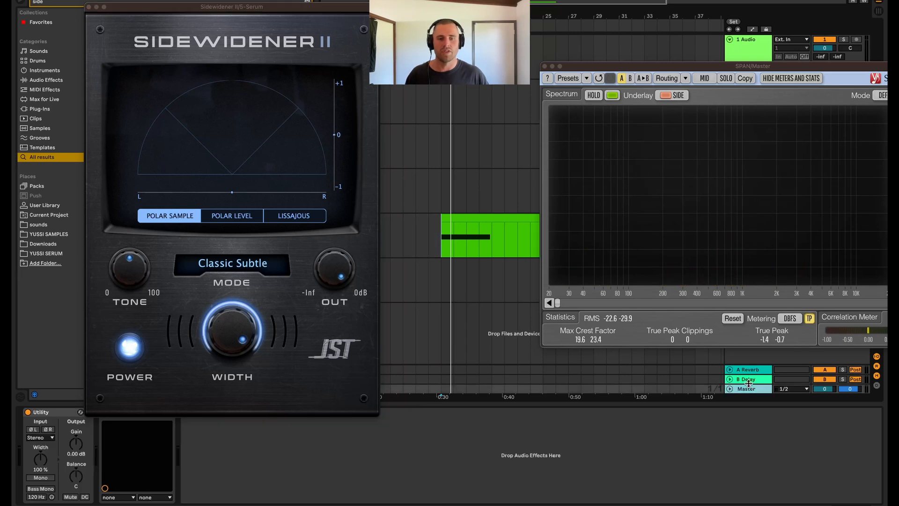
{"action": "key", "text": "space"}
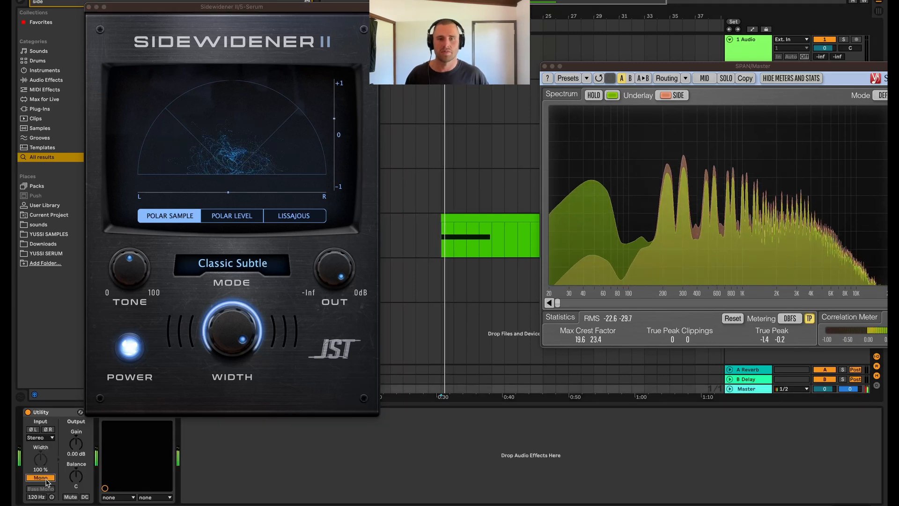
{"action": "left_click", "coordinate": [41, 478]}
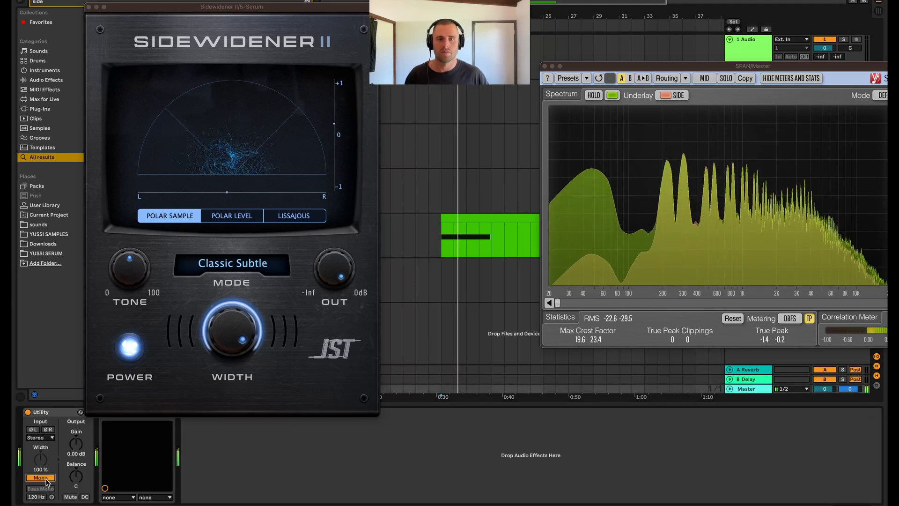
{"action": "left_click", "coordinate": [41, 477]}
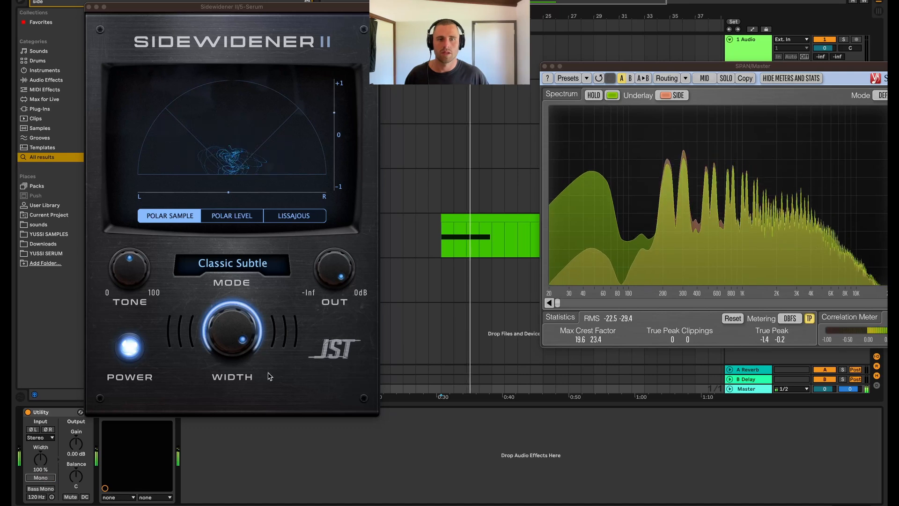
- Enable the EQ Eight after Sidewidener II on the bass track and play the clip from its start
{"action": "left_click", "coordinate": [446, 259]}
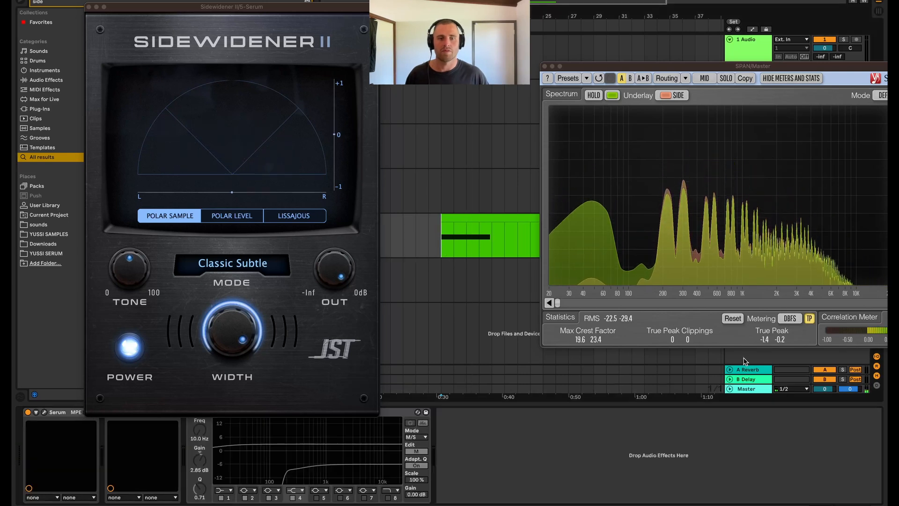
{"action": "left_click", "coordinate": [251, 44]}
{"action": "left_click_drag", "start_coordinate": [229, 45], "coordinate": [224, 27]}
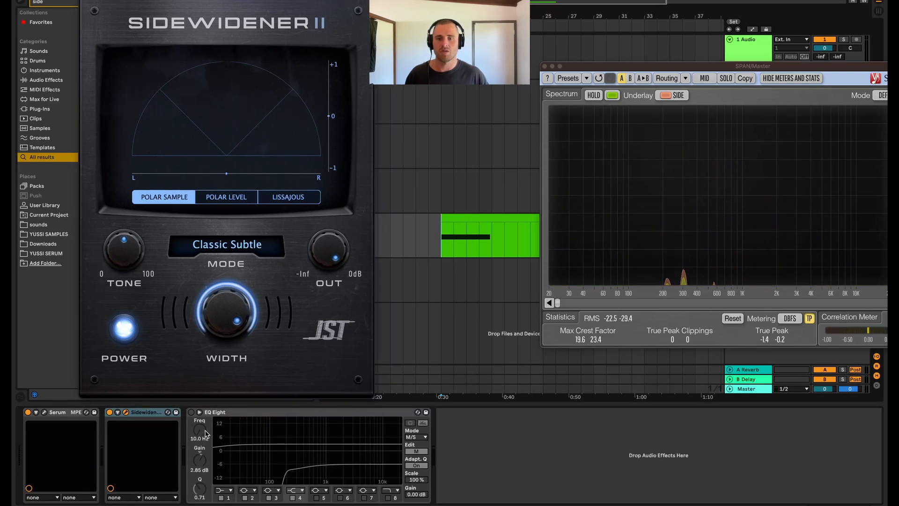
{"action": "left_click", "coordinate": [192, 413]}
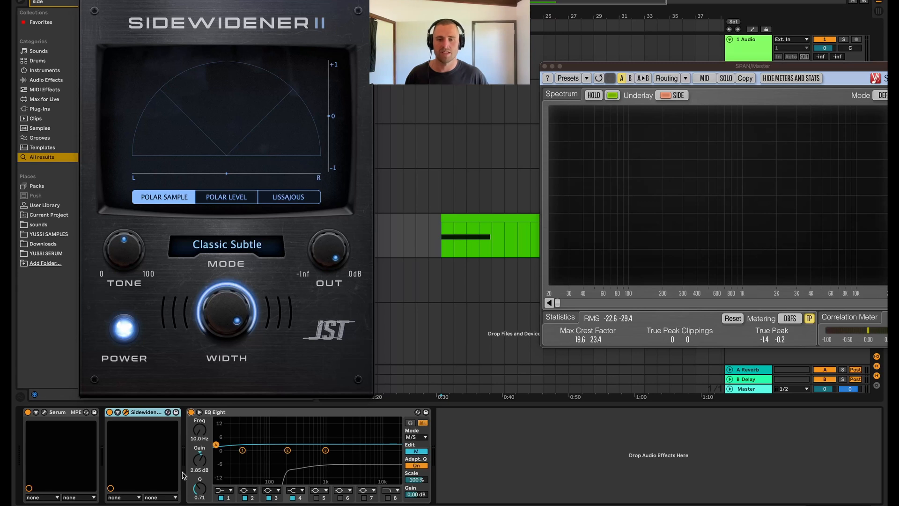
{"action": "key", "text": "space"}
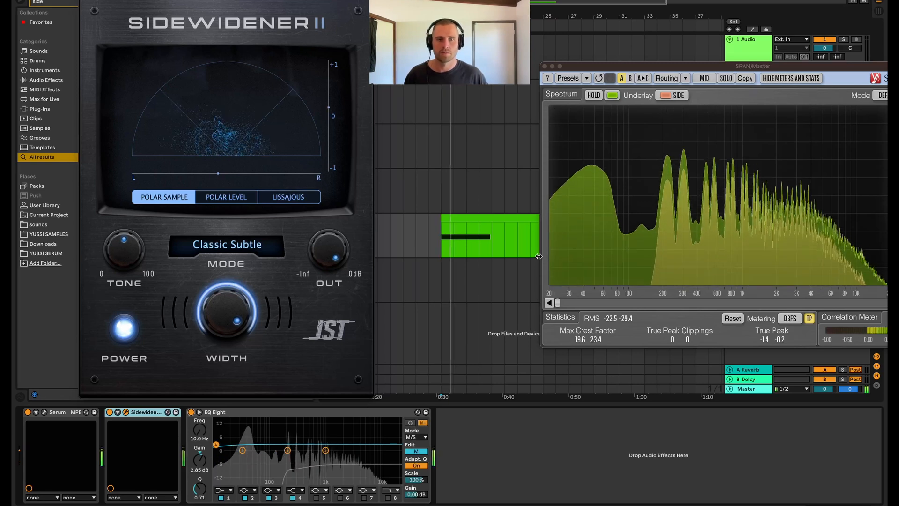
- Toggle mono on the master's Utility and replay the bass to check the EQ'd signal in mono
{"action": "left_click", "coordinate": [755, 389]}
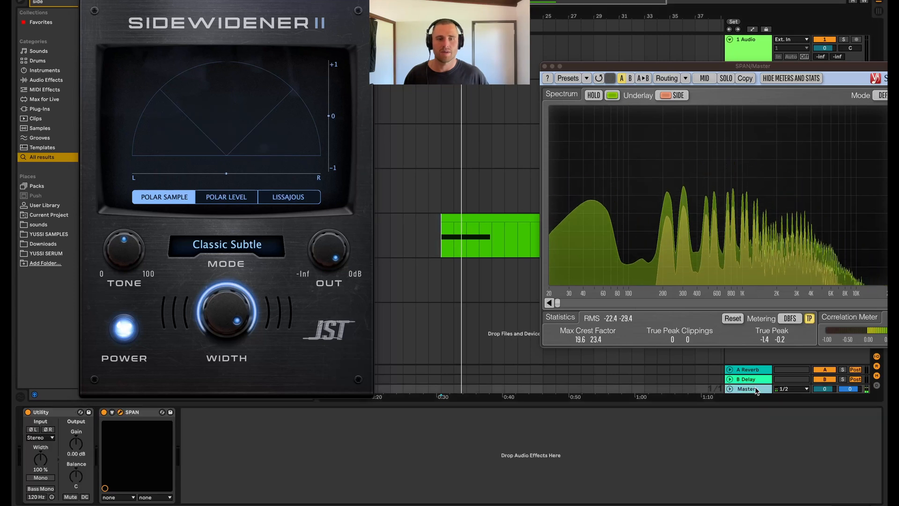
{"action": "left_click", "coordinate": [41, 477]}
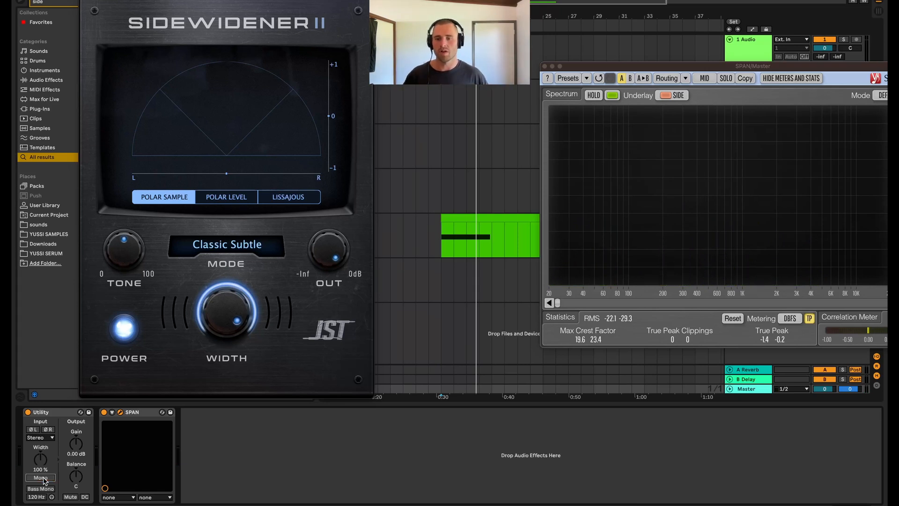
{"action": "left_click", "coordinate": [40, 478]}
{"action": "key", "text": "space"}
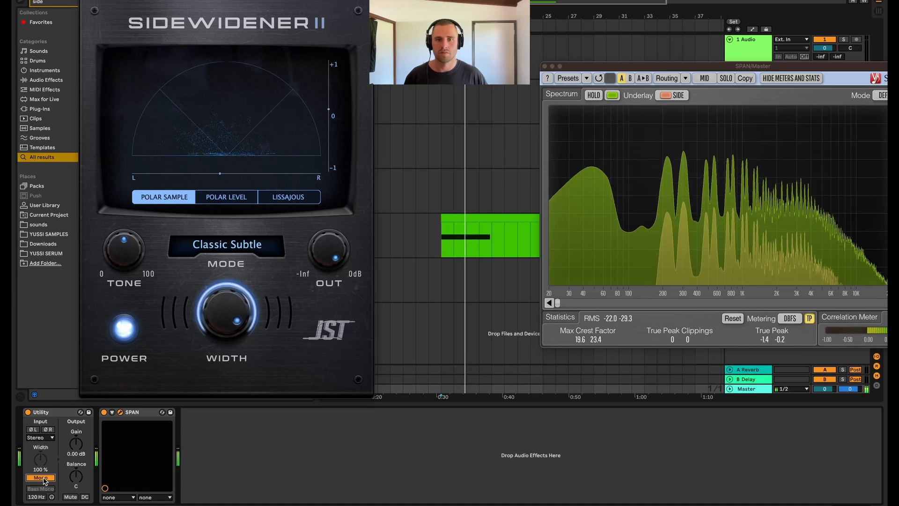
- Close SPAN and Sidewidener II, and review the bass patch in Serum
{"action": "left_click", "coordinate": [545, 66]}
{"action": "left_click", "coordinate": [86, 1]}
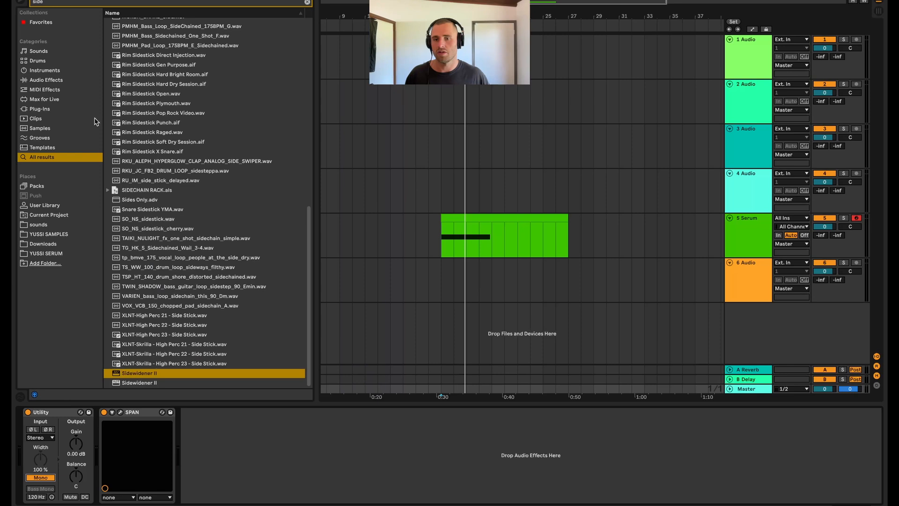
{"action": "left_click", "coordinate": [440, 249]}
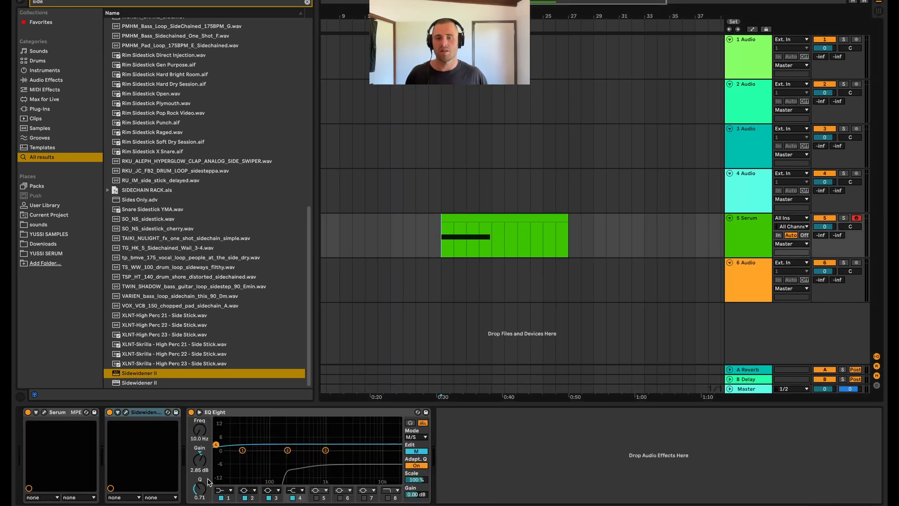
{"action": "left_click", "coordinate": [45, 413]}
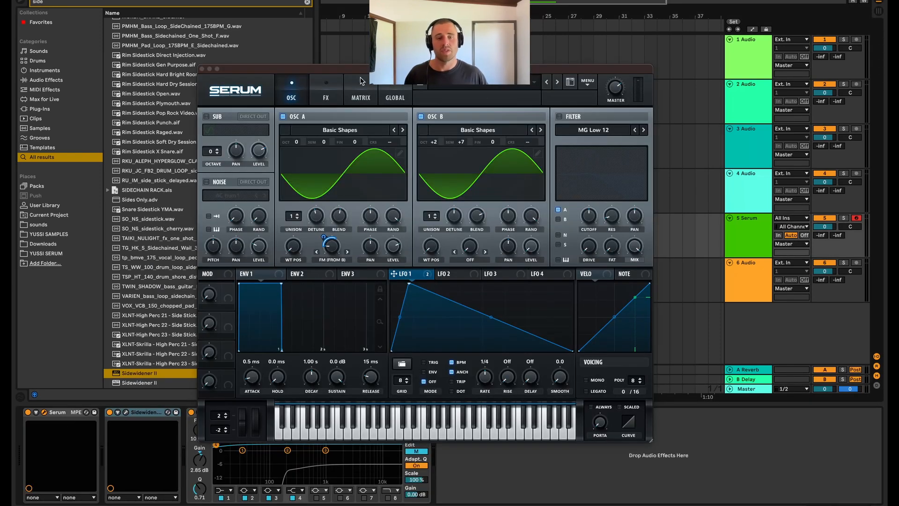
{"action": "left_click", "coordinate": [202, 69]}
- Add an audio track below Serum, search the browser for "bass", and place 4WD_172_F_Syn_Bass_6.wav on it at bar 29
{"action": "key", "text": "ctrl+t"}
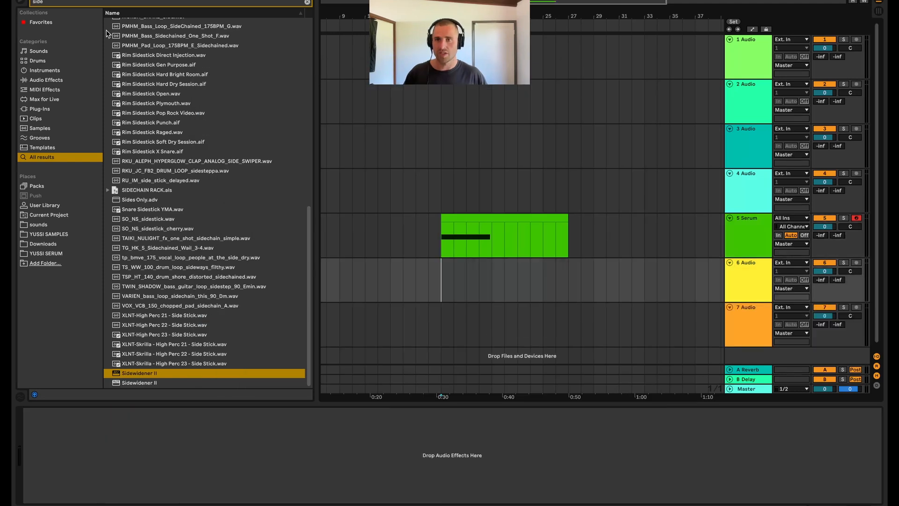
{"action": "type", "text": "bass"}
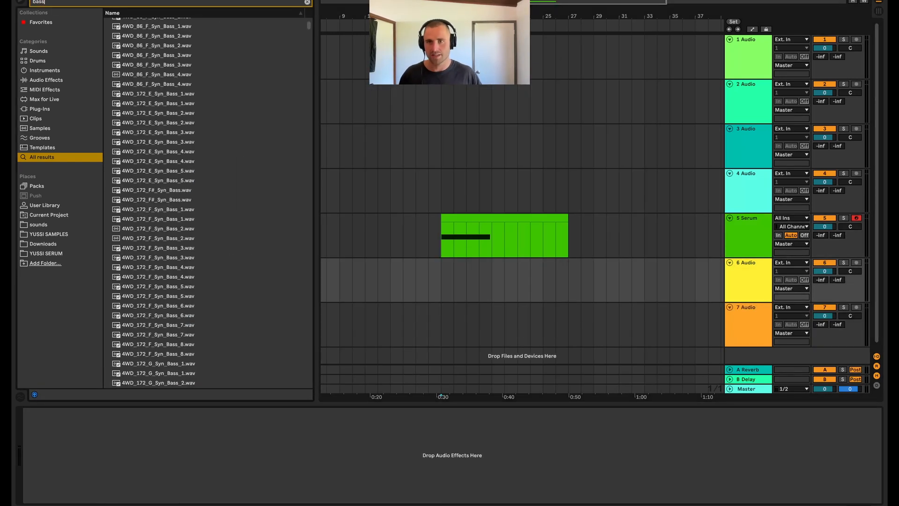
{"action": "left_click", "coordinate": [181, 201]}
{"action": "left_click_drag", "start_coordinate": [182, 204], "coordinate": [588, 303]}
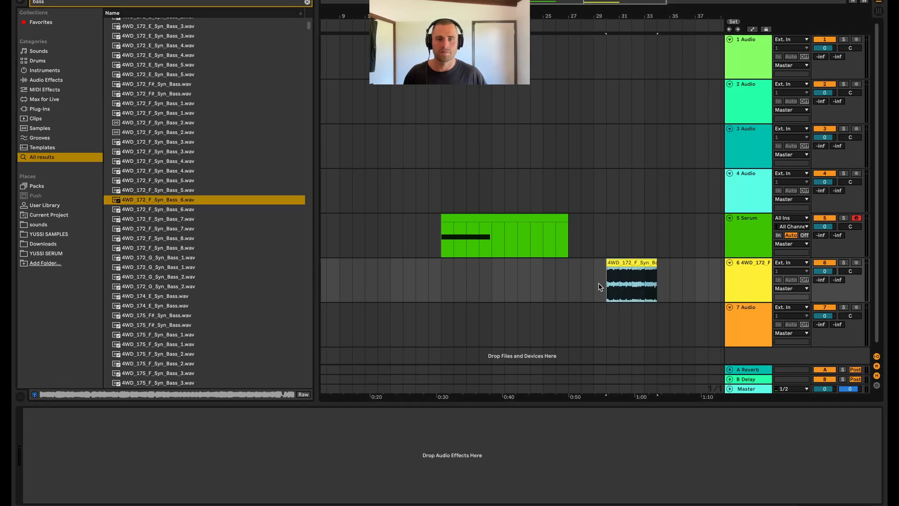
{"action": "left_click_drag", "start_coordinate": [629, 268], "coordinate": [602, 285]}
- Turn off mono on the master's Utility and play the sample with SPAN open in the middle of the screen
{"action": "left_click", "coordinate": [745, 389]}
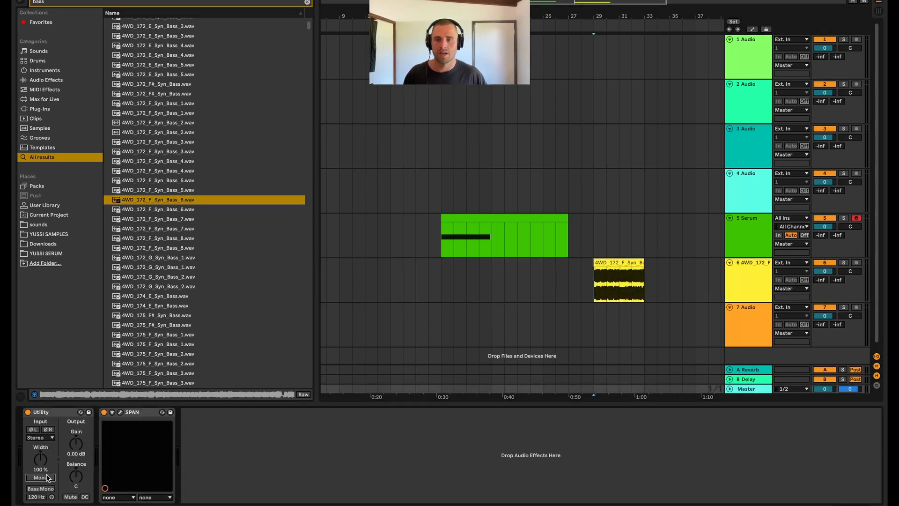
{"action": "left_click", "coordinate": [122, 413]}
{"action": "key", "text": "space"}
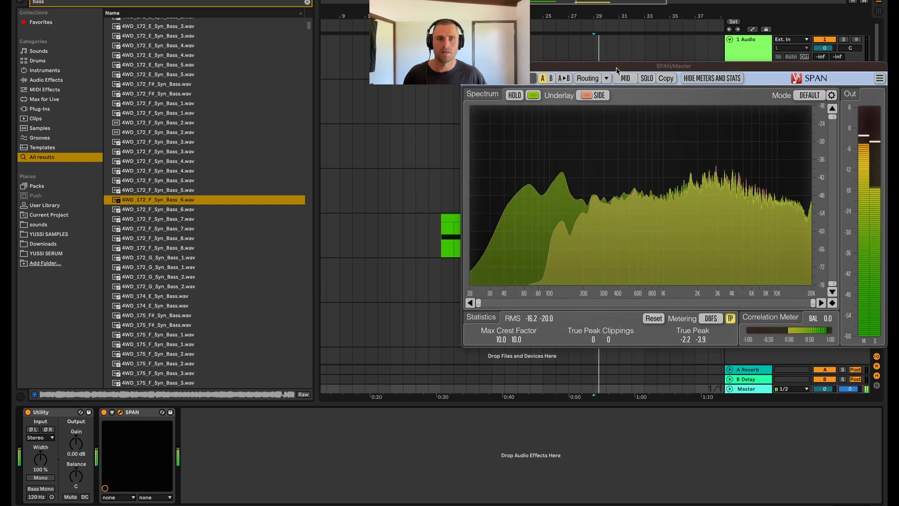
{"action": "left_click_drag", "start_coordinate": [622, 87], "coordinate": [376, 101]}
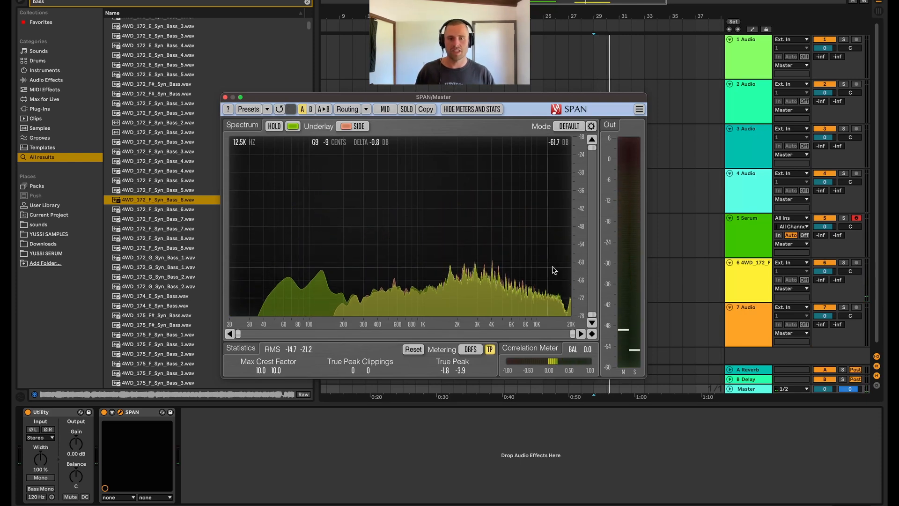
- Replay the bass sample while toggling Utility's mono to compare its mid and side levels in SPAN
{"action": "left_click", "coordinate": [754, 390]}
{"action": "key", "text": "space"}
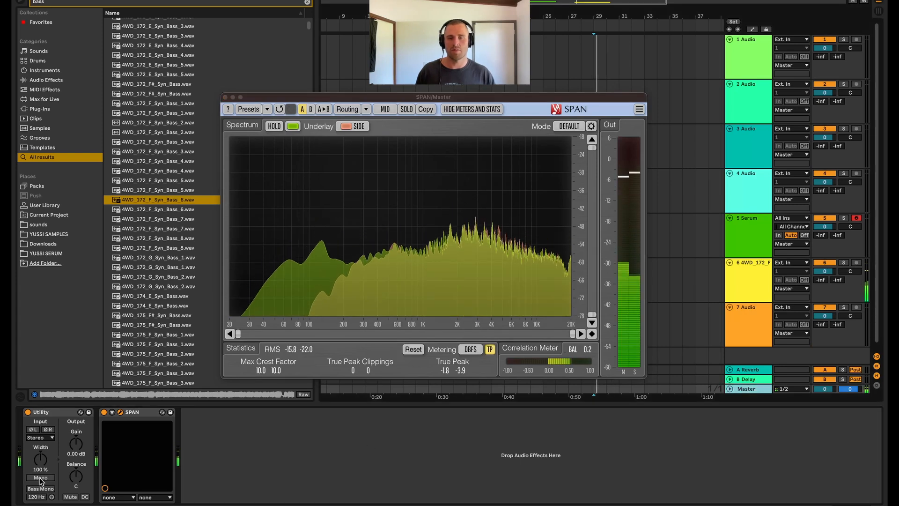
{"action": "left_click", "coordinate": [40, 478]}
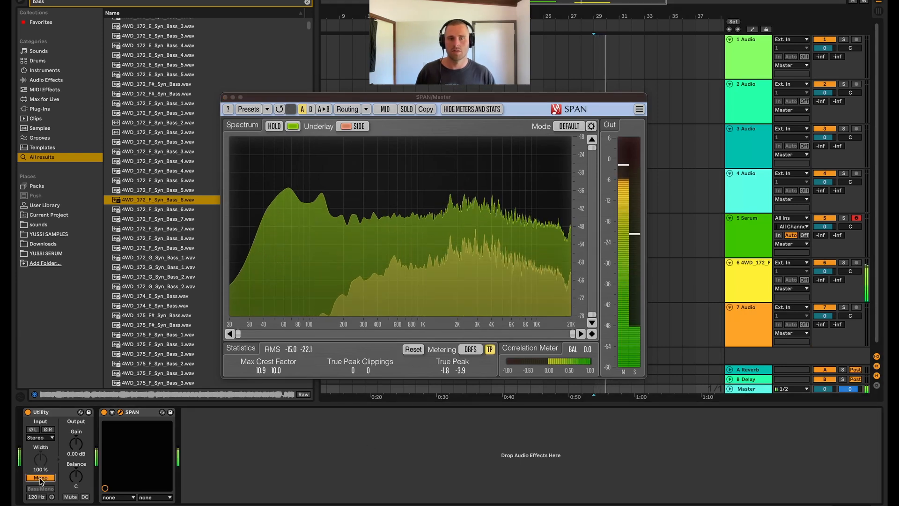
{"action": "left_click", "coordinate": [40, 478]}
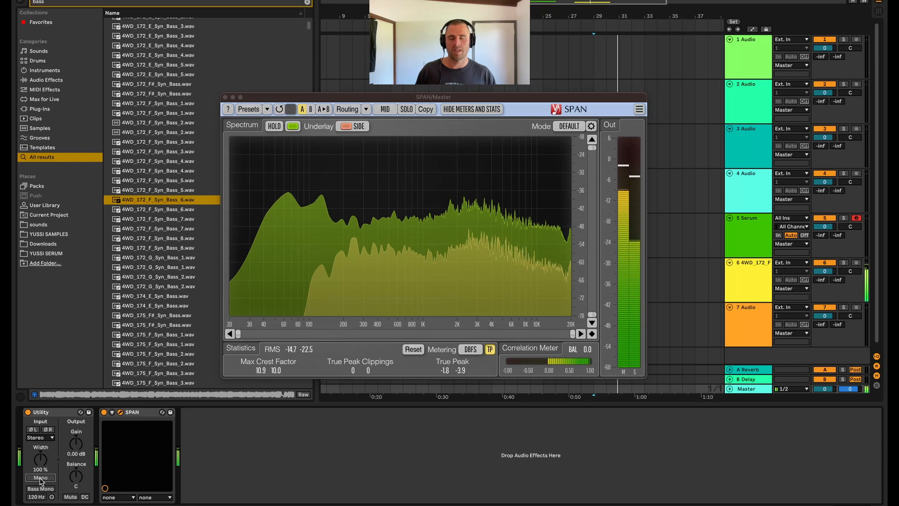
{"action": "key", "text": "space"}
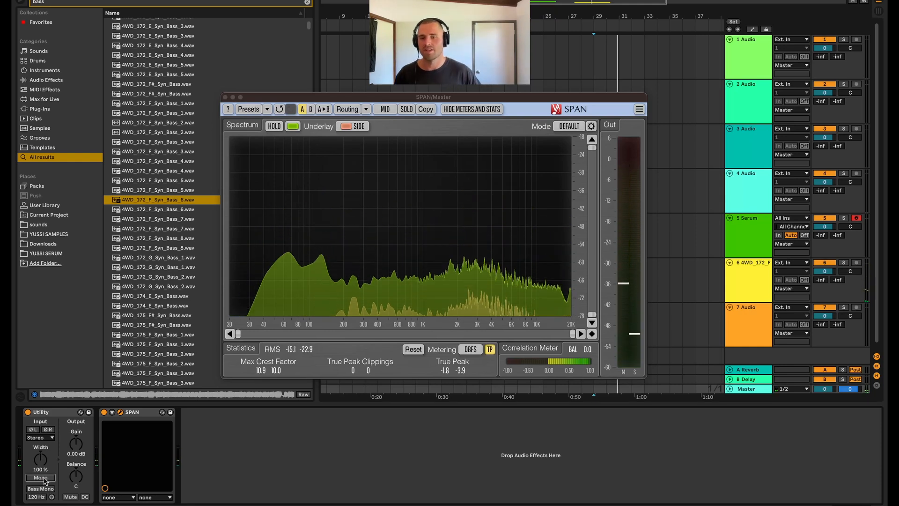
{"action": "key", "text": "space"}
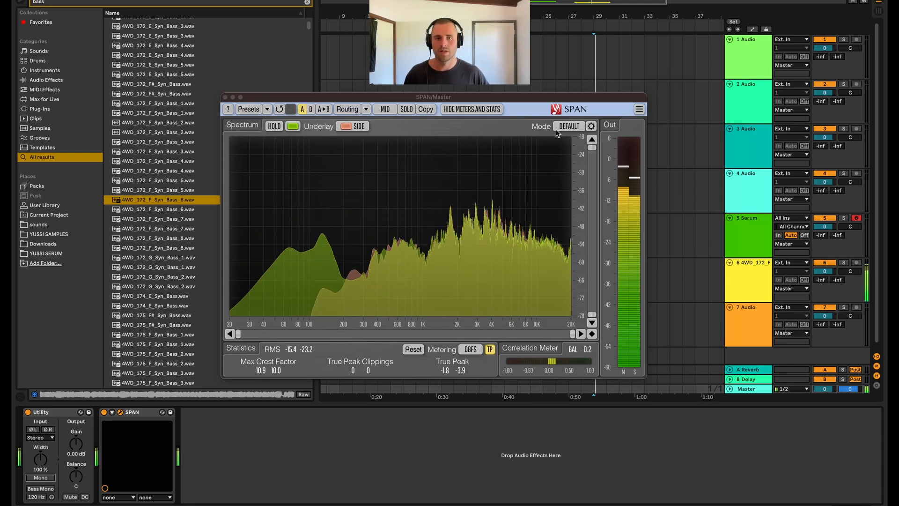
- Close SPAN, add an EQ Eight to the bass sample's track, and set it to M/S mode editing the side channel
{"action": "left_click", "coordinate": [225, 97]}
{"action": "left_click", "coordinate": [542, 287]}
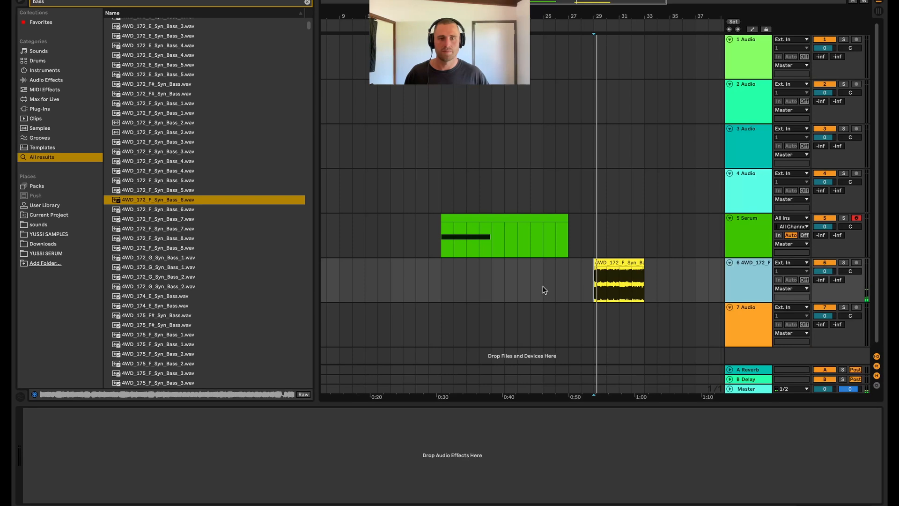
{"action": "left_click", "coordinate": [470, 238]}
{"action": "left_click", "coordinate": [592, 291]}
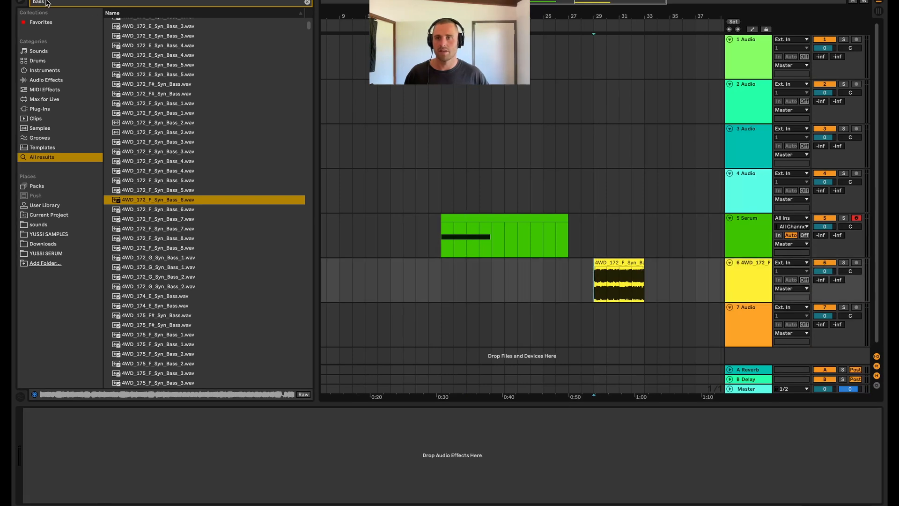
{"action": "type", "text": "eq"}
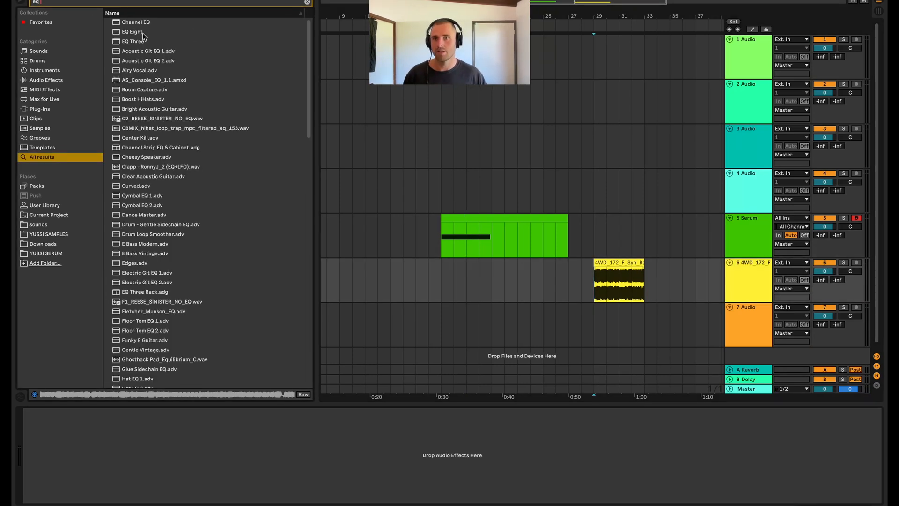
{"action": "double_click", "coordinate": [143, 34]}
{"action": "left_click", "coordinate": [252, 438]}
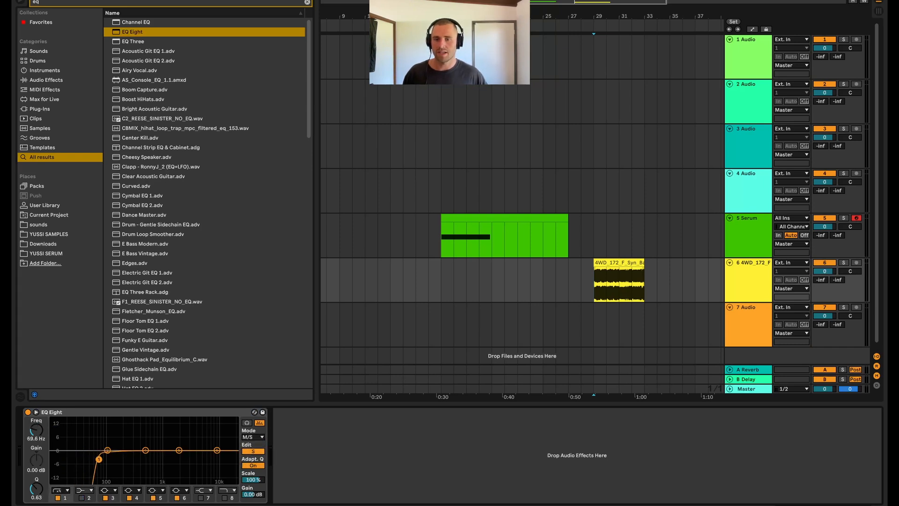
- Raise the side channel's low cut to 135 Hz during playback of the bass sample and open SPAN from the master
{"action": "key", "text": "space"}
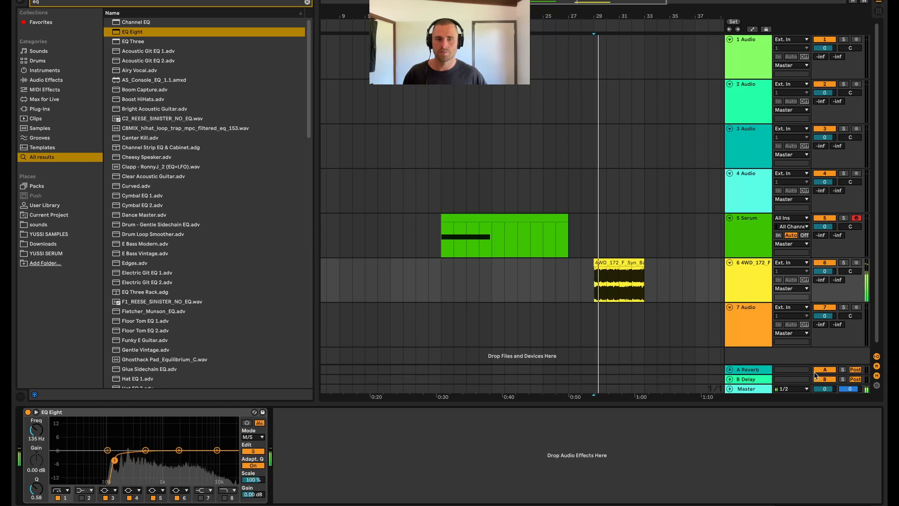
{"action": "left_click", "coordinate": [749, 389]}
{"action": "left_click", "coordinate": [121, 413]}
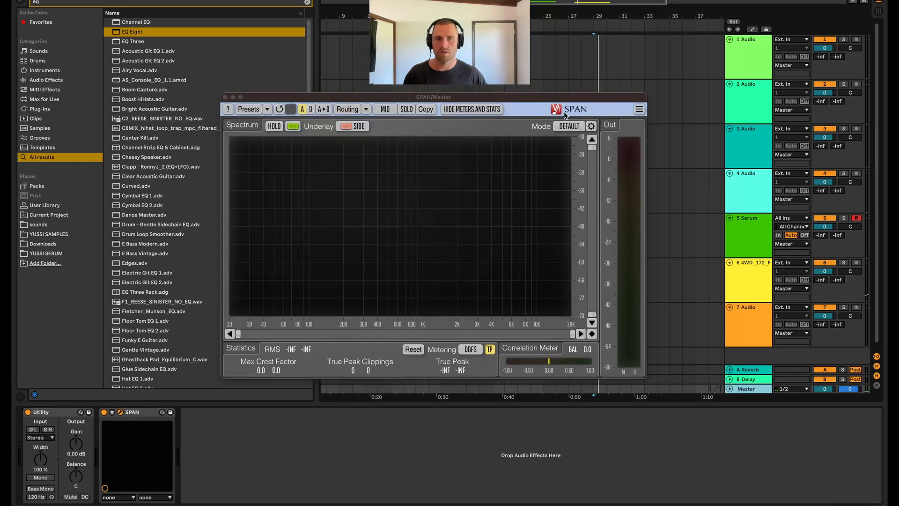
{"action": "left_click", "coordinate": [762, 290]}
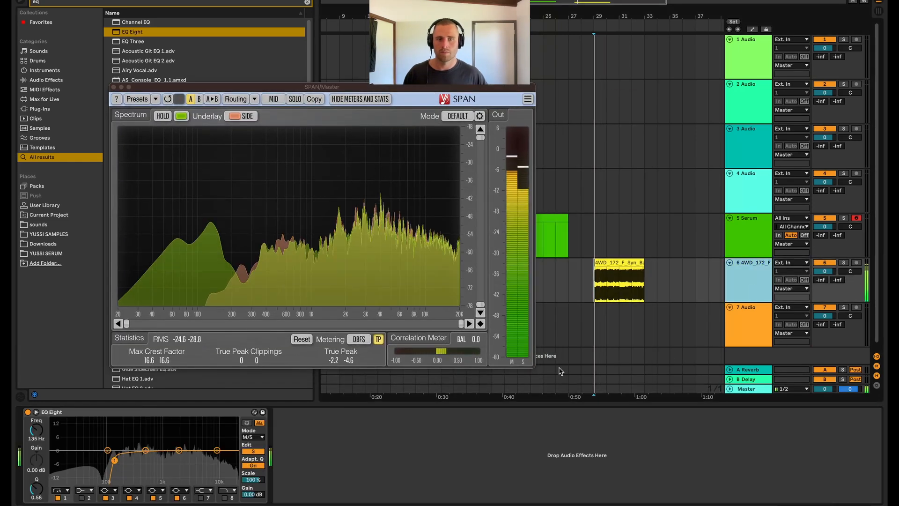
- Duplicate the bass track's EQ Eight and lower the side channel in the copy with a shelf at 10 Hz and -7.07 dB
{"action": "left_click", "coordinate": [187, 412]}
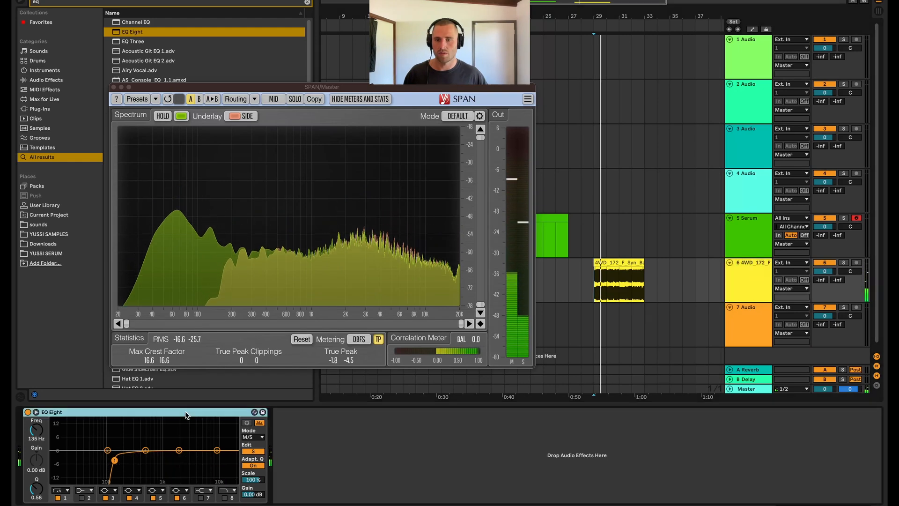
{"action": "key", "text": "super+d"}
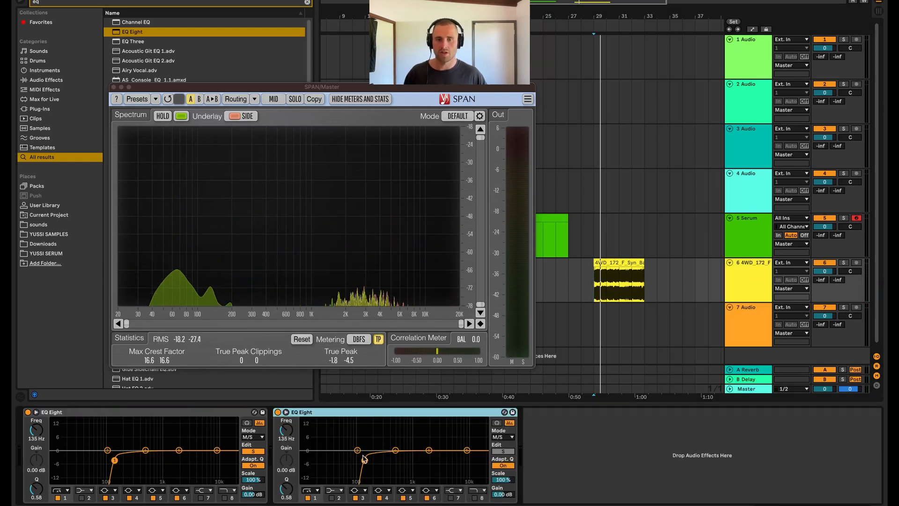
{"action": "left_click_drag", "start_coordinate": [364, 461], "coordinate": [318, 460]}
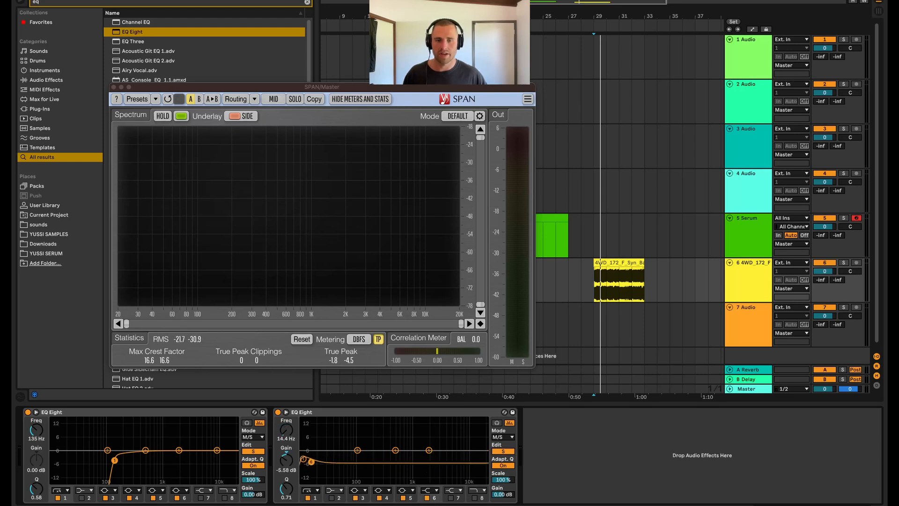
{"action": "key", "text": "space"}
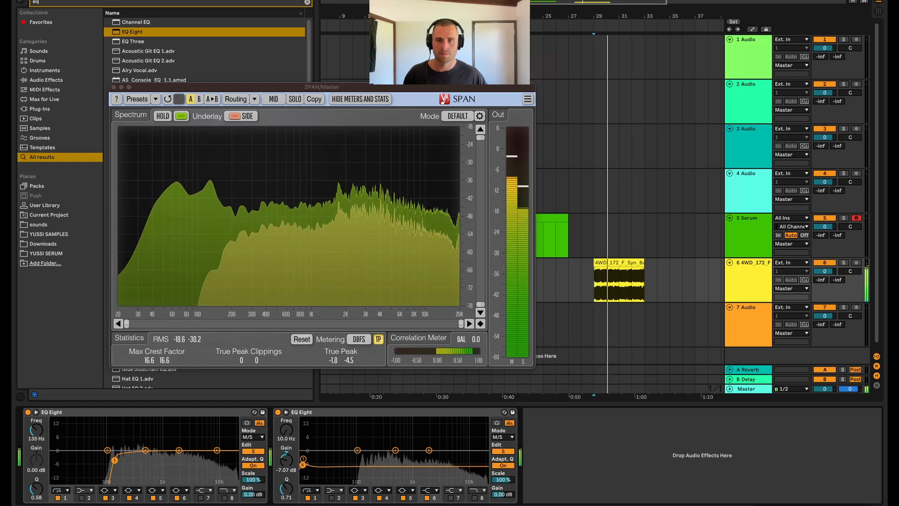
{"action": "key", "text": "space"}
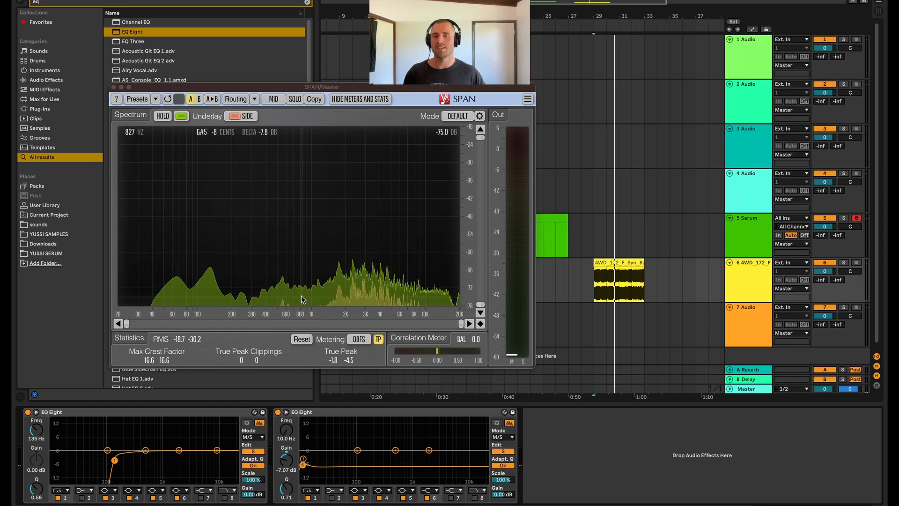
- Replay the bass sample and turn on mono in the master's Utility to compare mid and side levels in SPAN
{"action": "key", "text": "space"}
{"action": "key", "text": "space"}
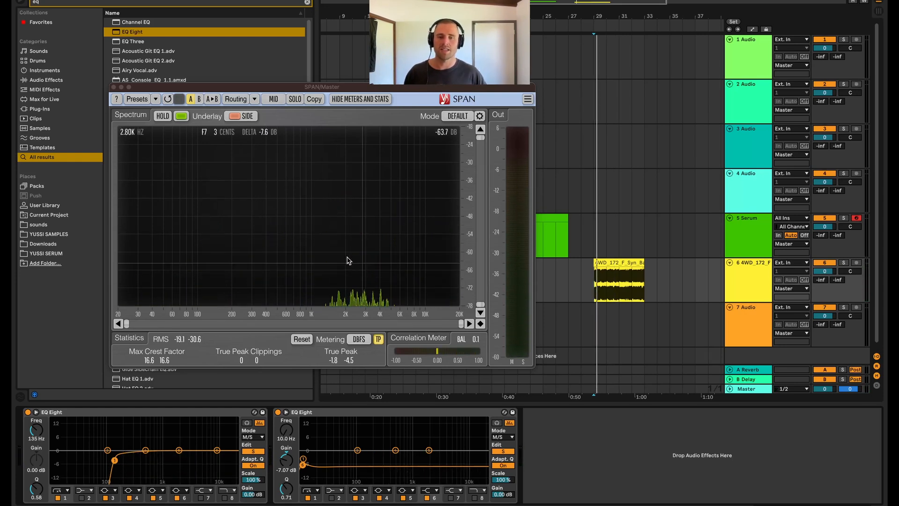
{"action": "key", "text": "space"}
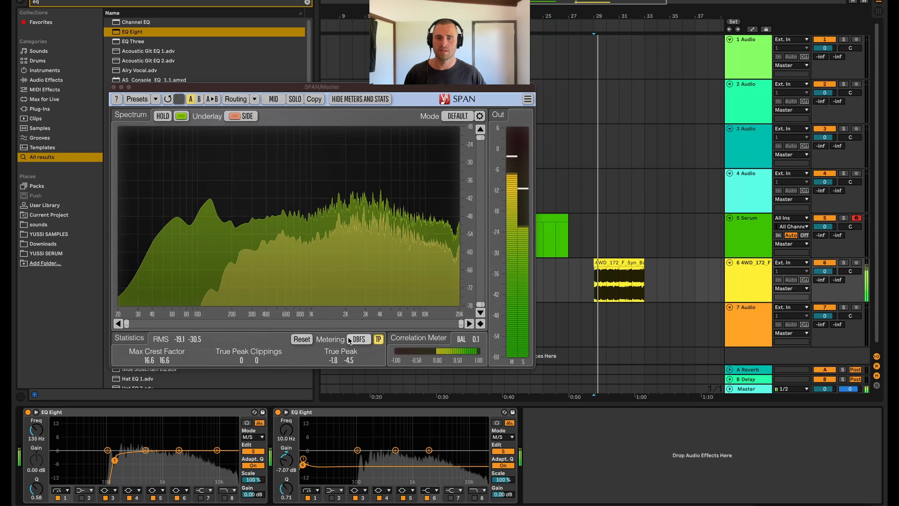
{"action": "left_click", "coordinate": [740, 391]}
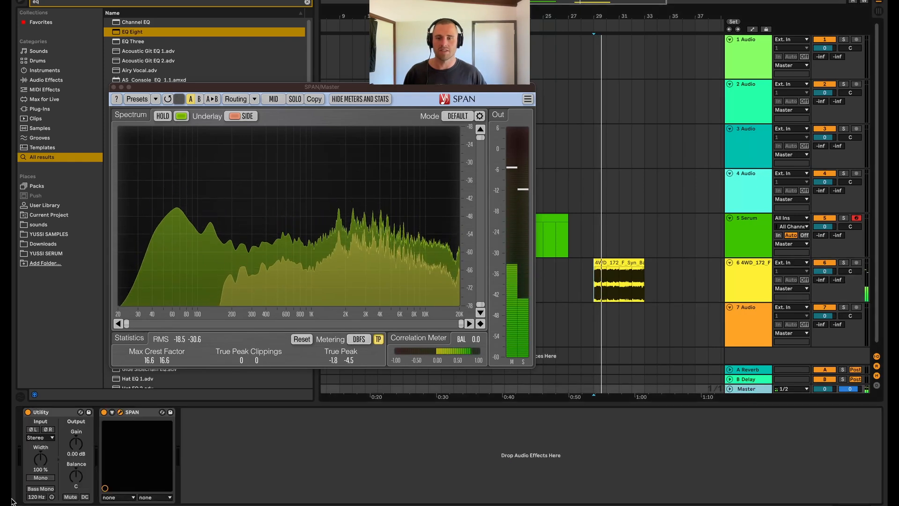
{"action": "left_click", "coordinate": [45, 478]}
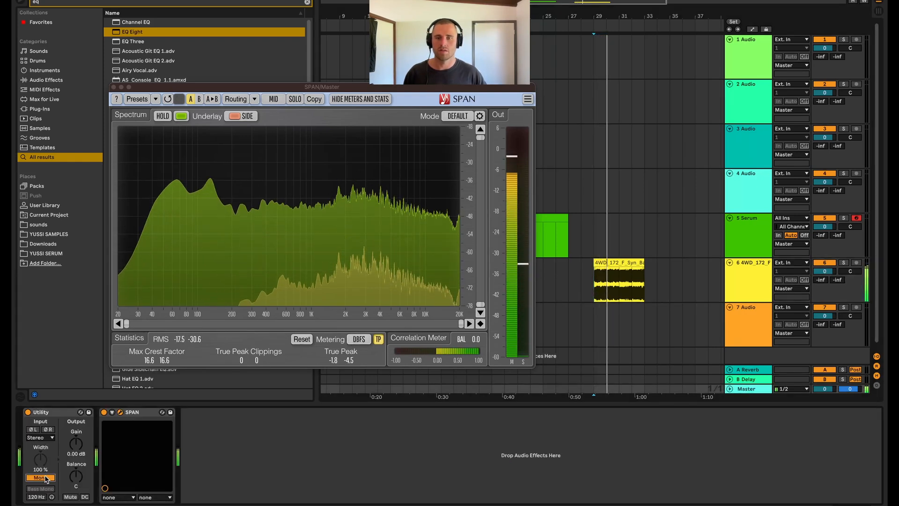
- Collapse both EQ Eights on the bass track and play the sample in mono while toggling them together off and on
{"action": "left_click", "coordinate": [754, 290]}
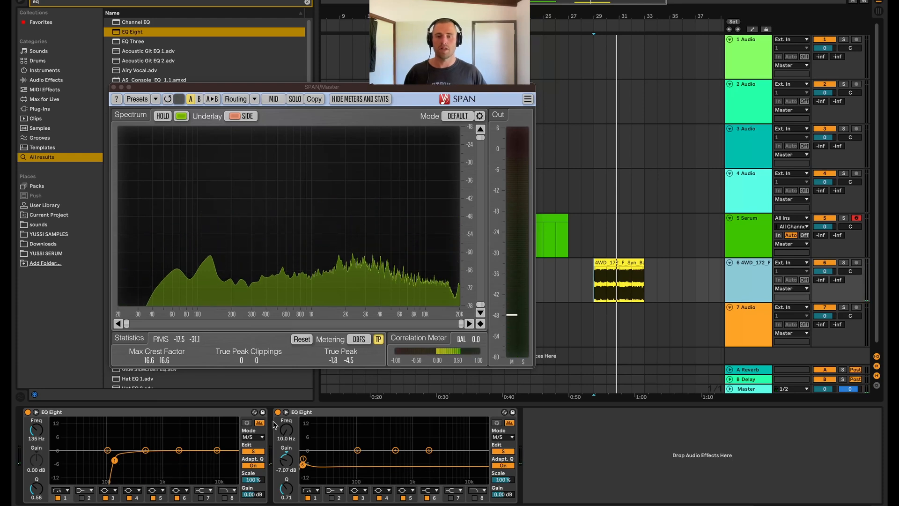
{"action": "double_click", "coordinate": [139, 413]}
{"action": "double_click", "coordinate": [77, 412]}
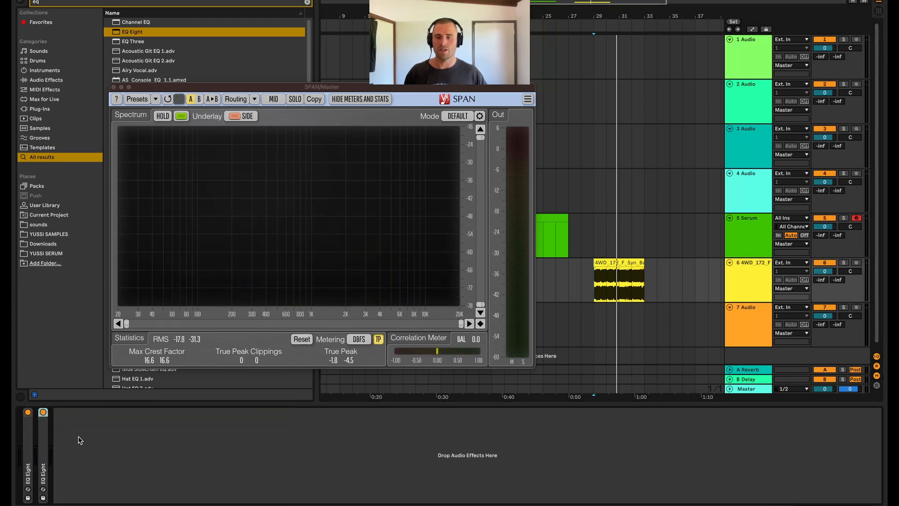
{"action": "key", "text": "space"}
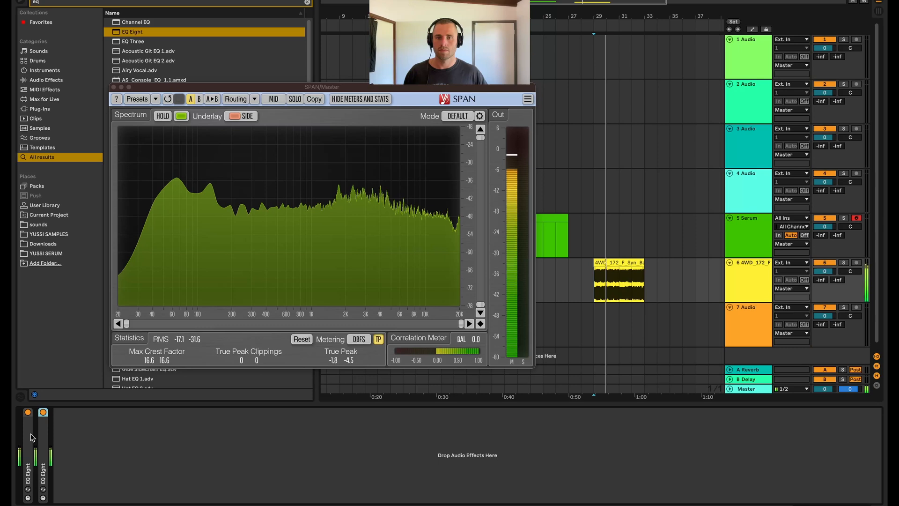
{"action": "left_click", "coordinate": [28, 412]}
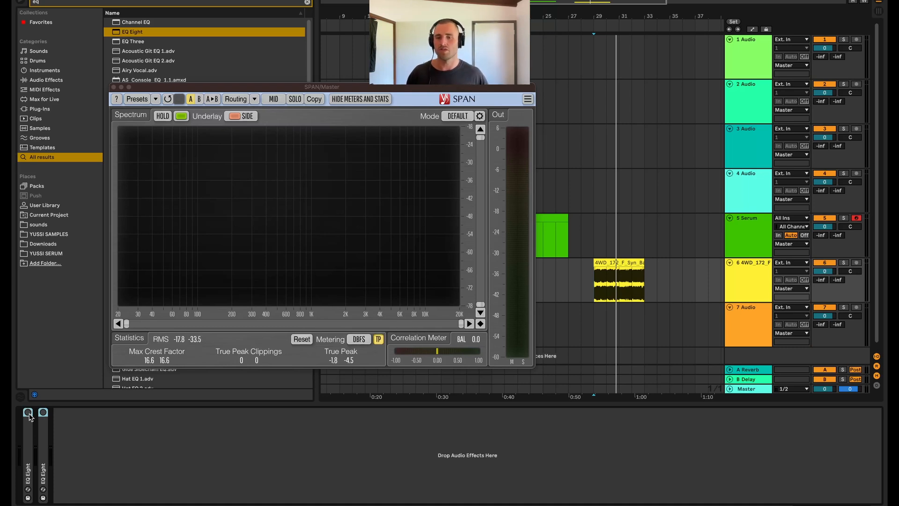
{"action": "key", "text": "space"}
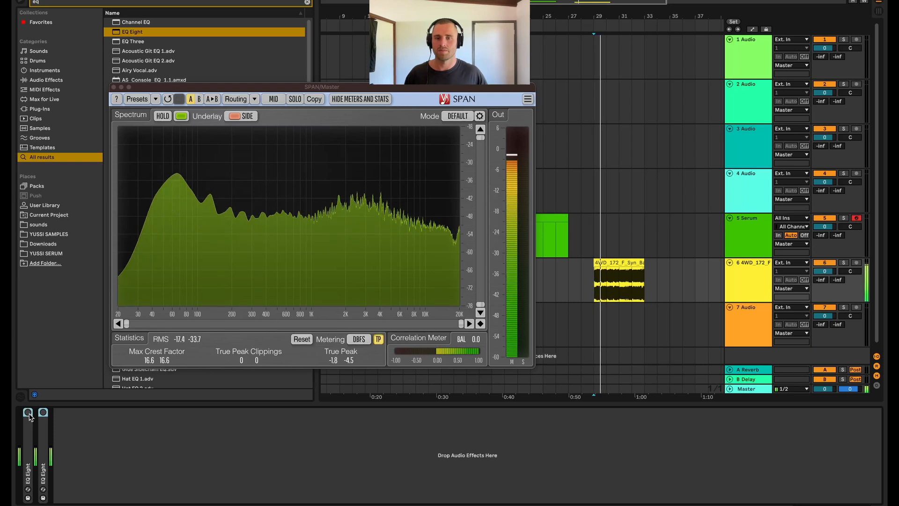
{"action": "key", "text": "space"}
{"action": "left_click", "coordinate": [29, 415]}
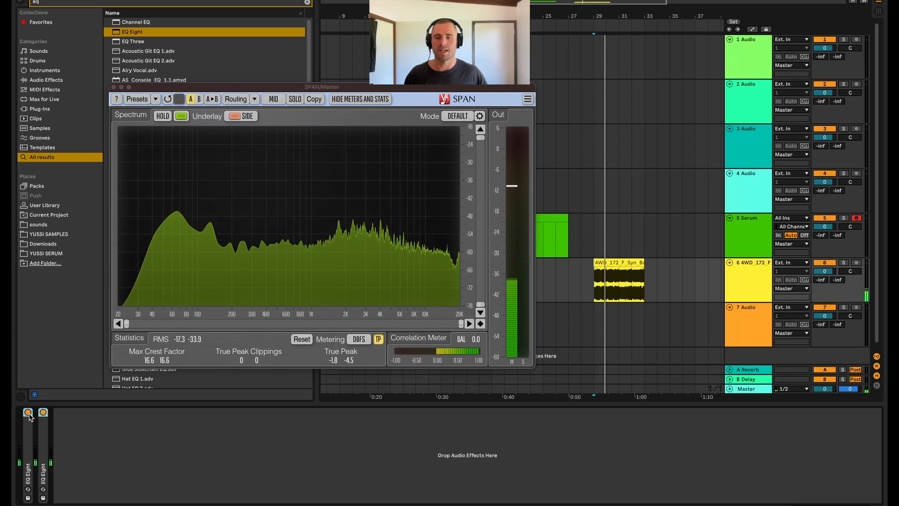
{"action": "key", "text": "space"}
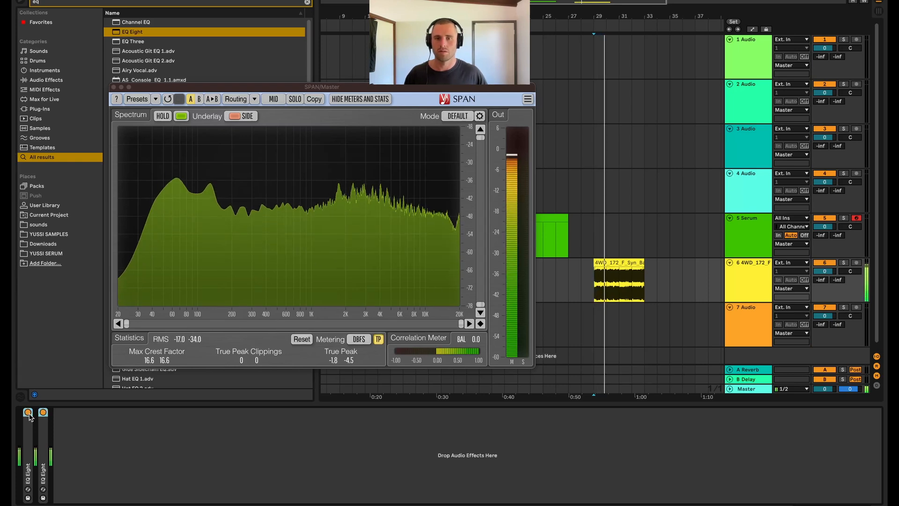
{"action": "key", "text": "space"}
- Expand both EQ Eights on the bass track and close SPAN
{"action": "left_click", "coordinate": [130, 467]}
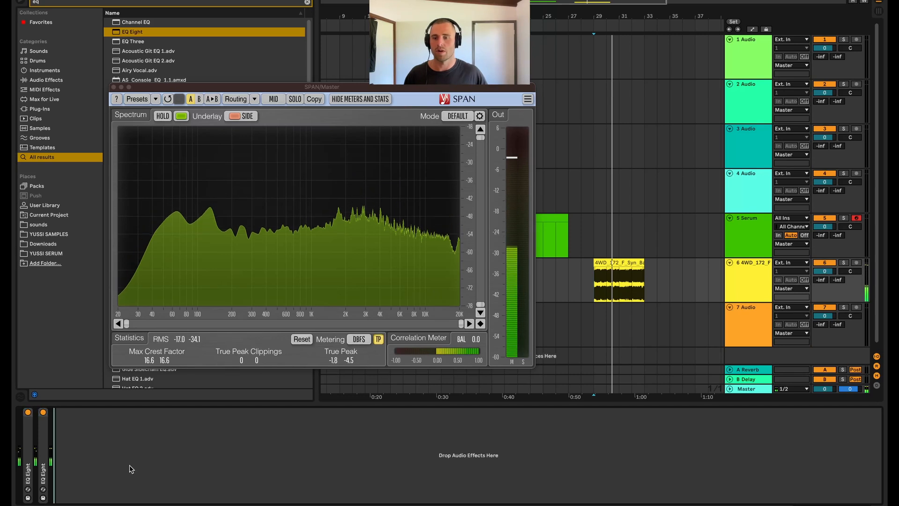
{"action": "double_click", "coordinate": [43, 473]}
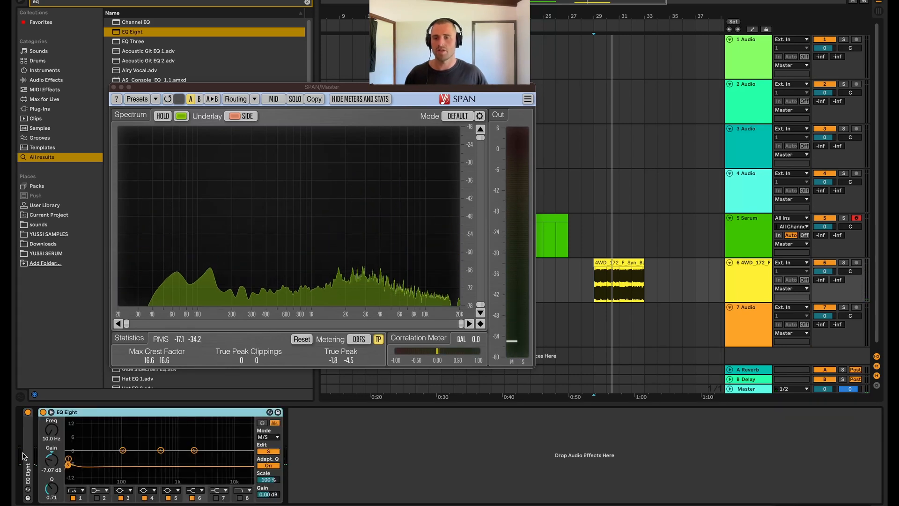
{"action": "double_click", "coordinate": [28, 473]}
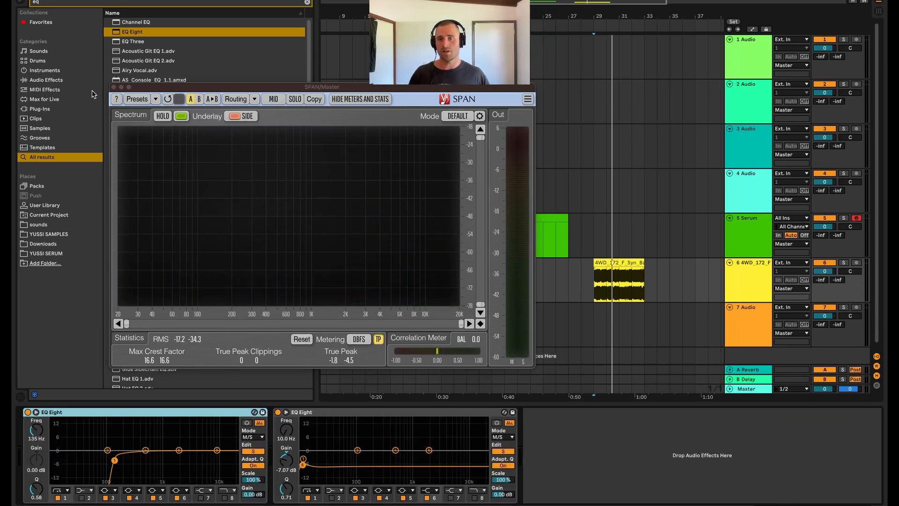
{"action": "left_click", "coordinate": [114, 88]}
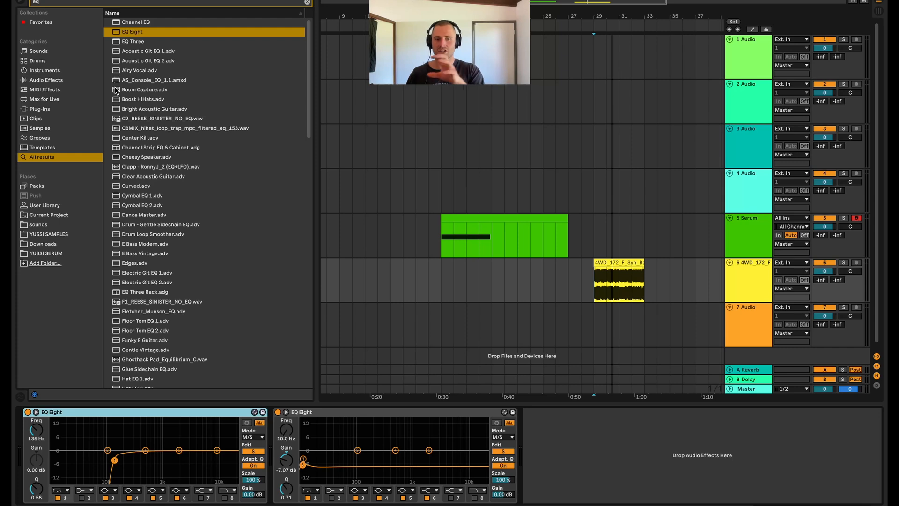
- Turn off mono on the master's Utility, close the reopened SPAN, and show the bass track's devices
{"action": "left_click", "coordinate": [754, 292]}
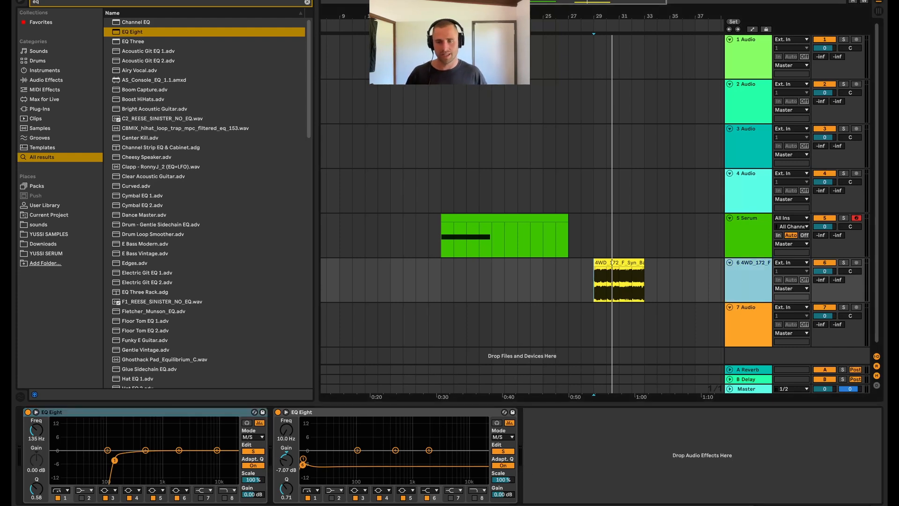
{"action": "left_click", "coordinate": [747, 391]}
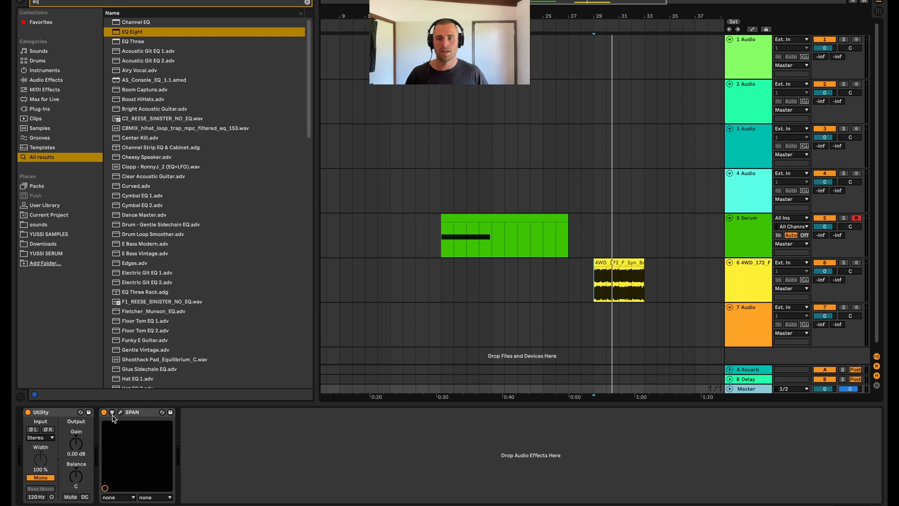
{"action": "left_click", "coordinate": [120, 412]}
{"action": "left_click", "coordinate": [51, 477]}
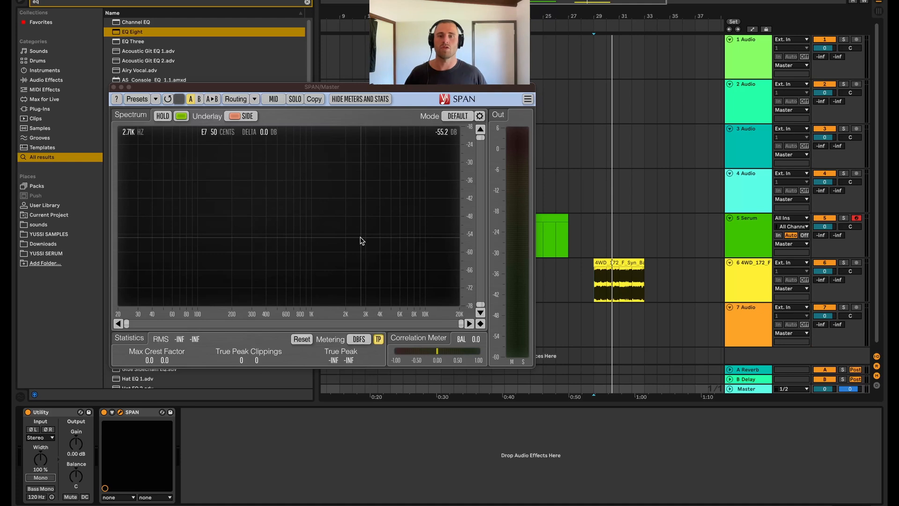
{"action": "left_click", "coordinate": [114, 88]}
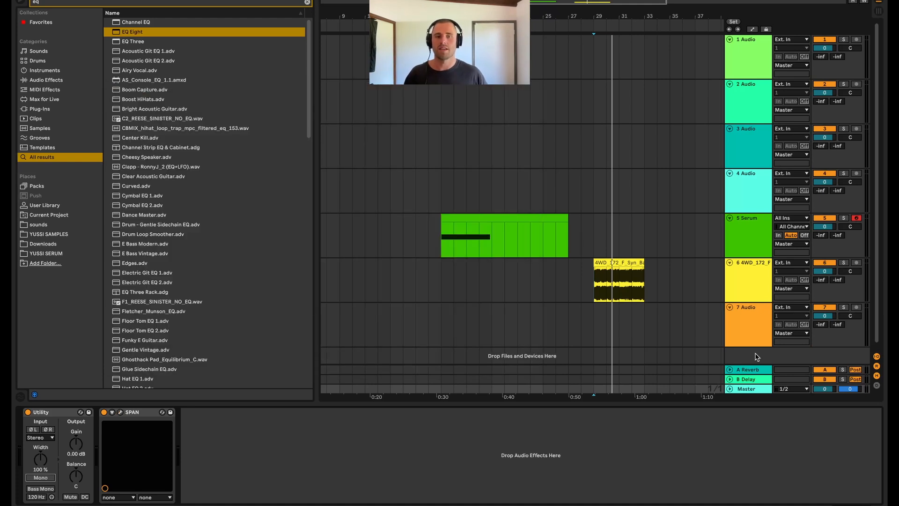
{"action": "left_click", "coordinate": [747, 296]}
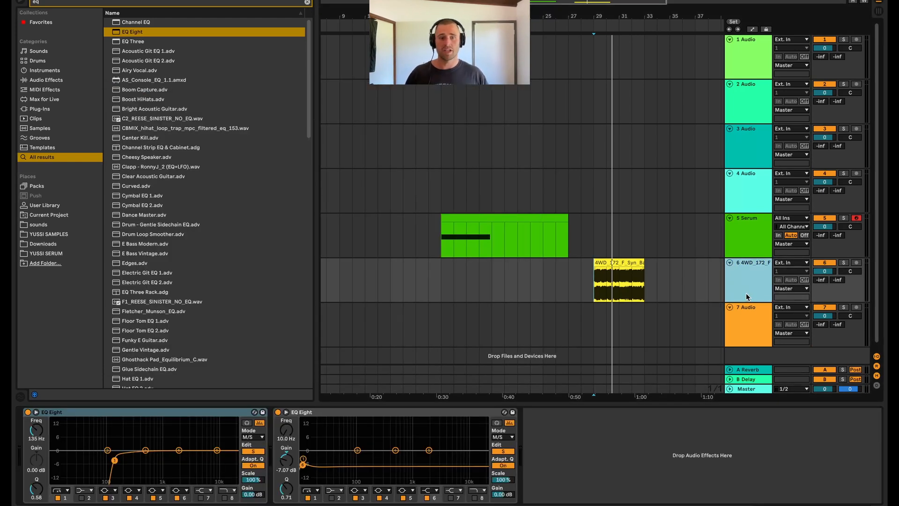